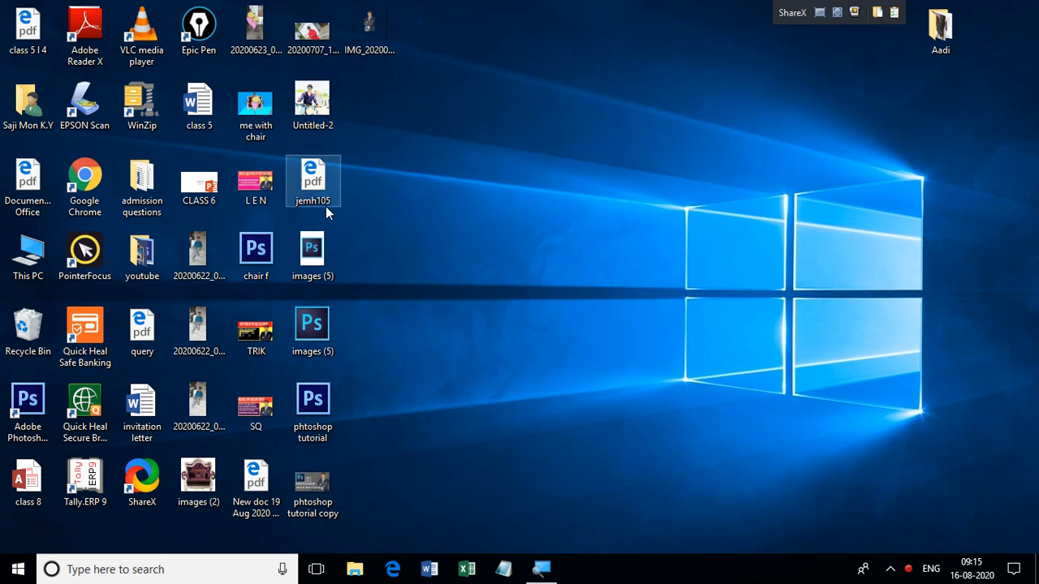
Step: Open Excel, create a blank workbook and enlarge the sheet view to 214%
left_click(470, 570)
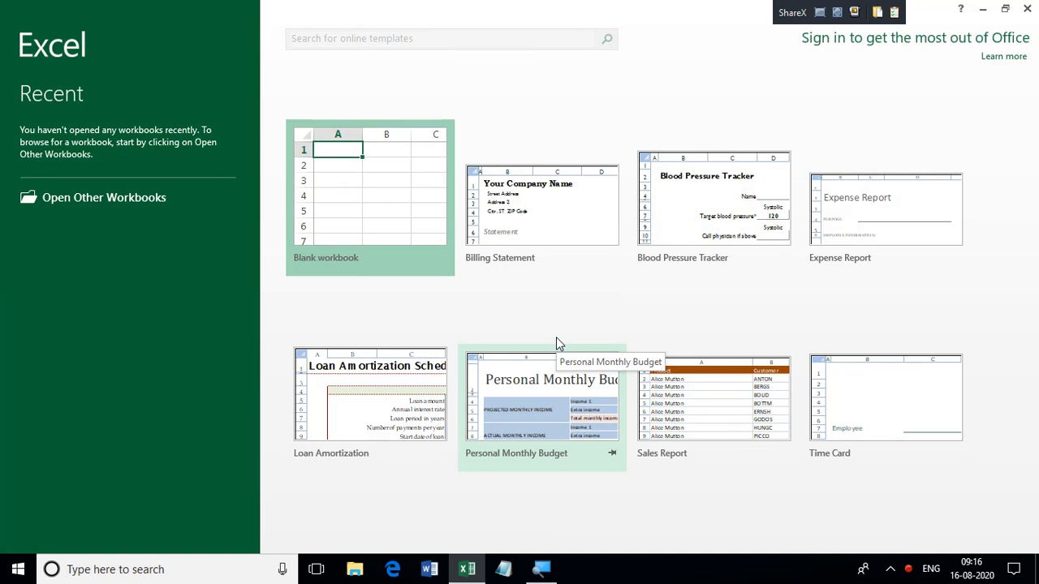
left_click(346, 165)
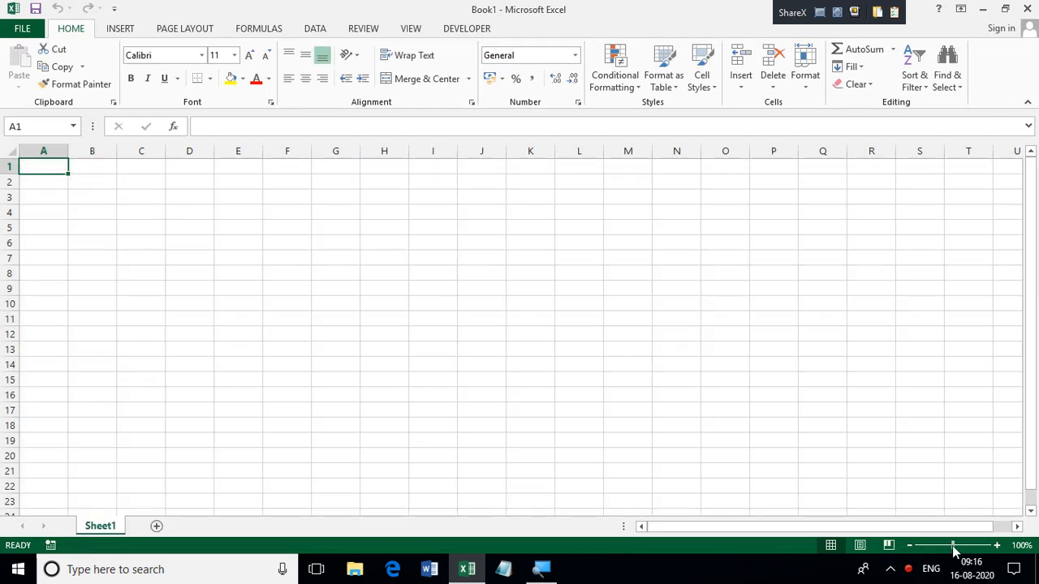
left_click_drag(952, 546, 969, 546)
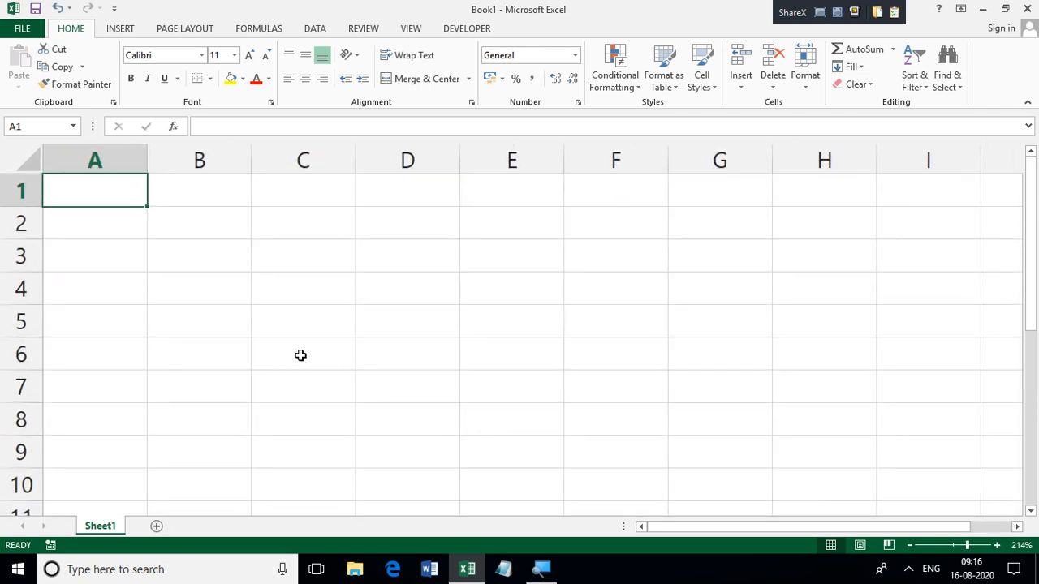
Step: Enter the values 25, 63, 6345, 48 and 12 in cells A1 to A5
type("25")
key("Return")
type("63")
key("Return")
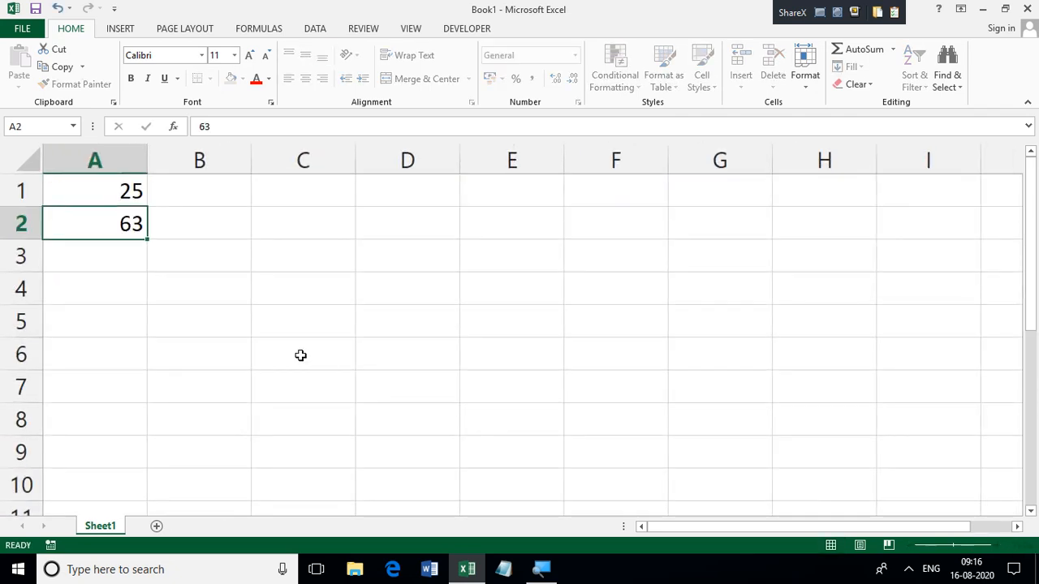
type("6345")
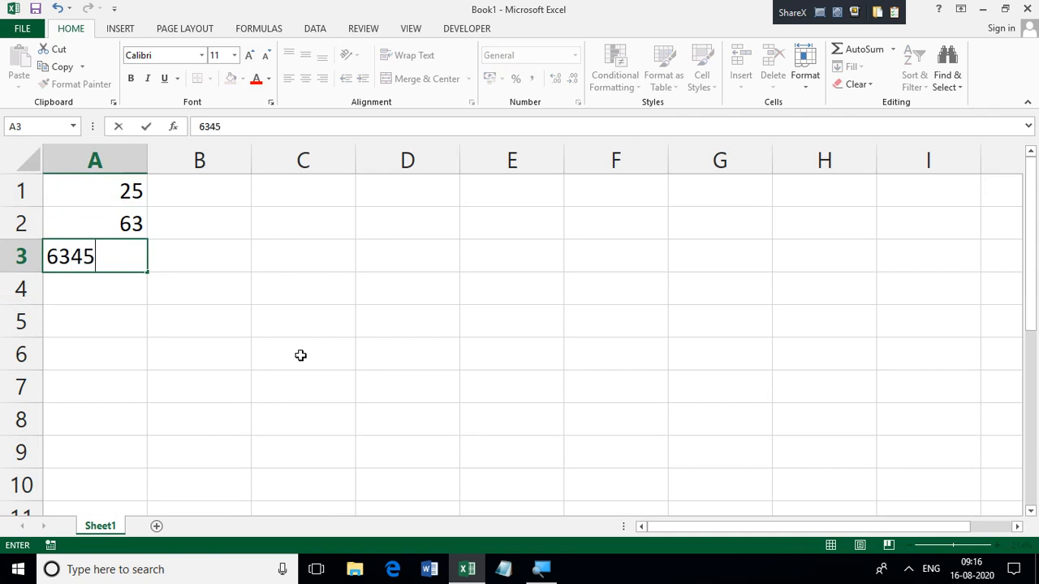
key("Return")
type("48")
key("Return")
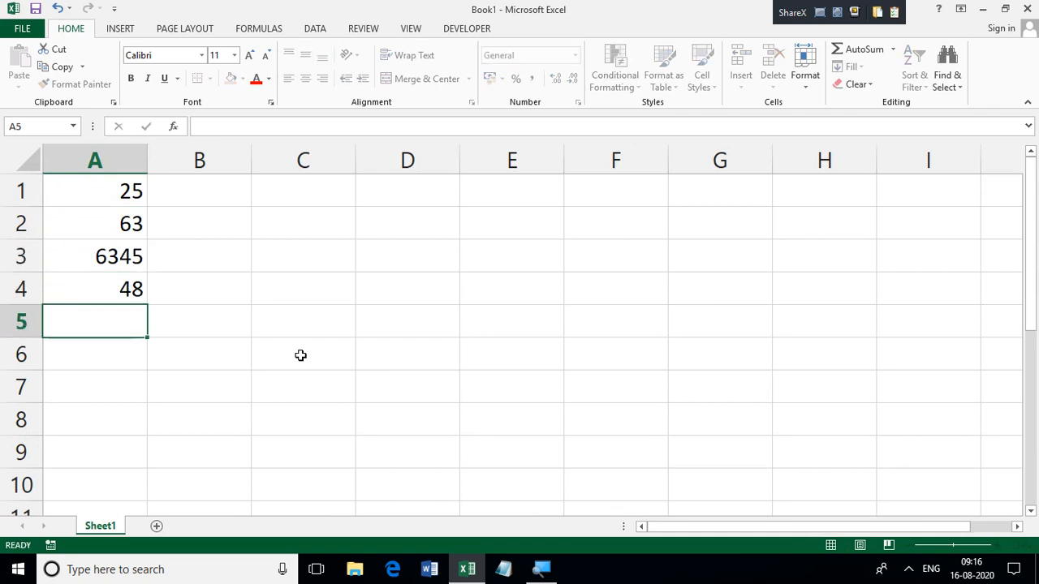
type("12")
key("Return")
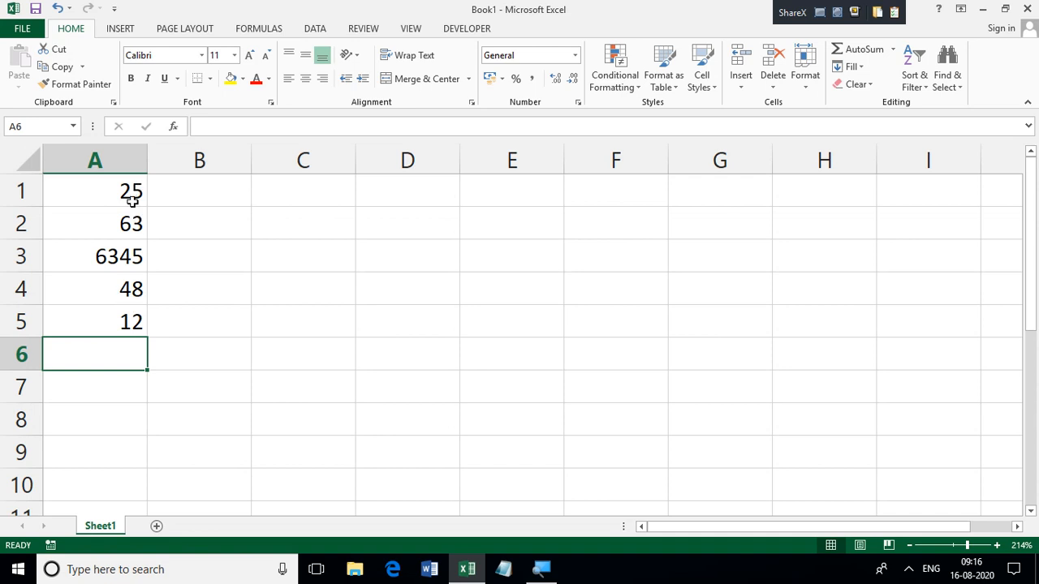
Step: Enter the label TOTAL in cell A6, directly below the numbers
left_click(196, 390)
left_click(194, 347)
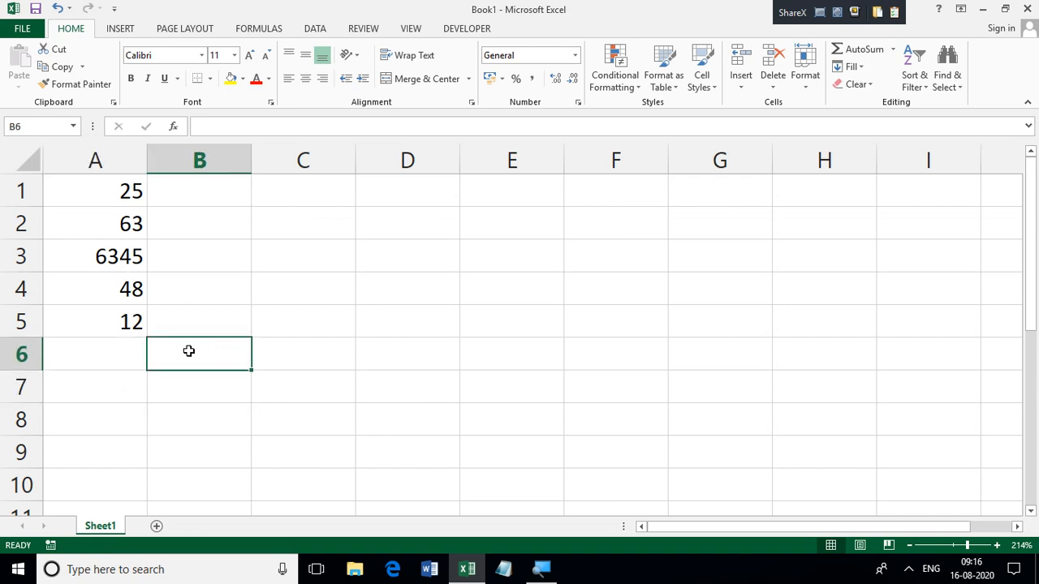
left_click(90, 358)
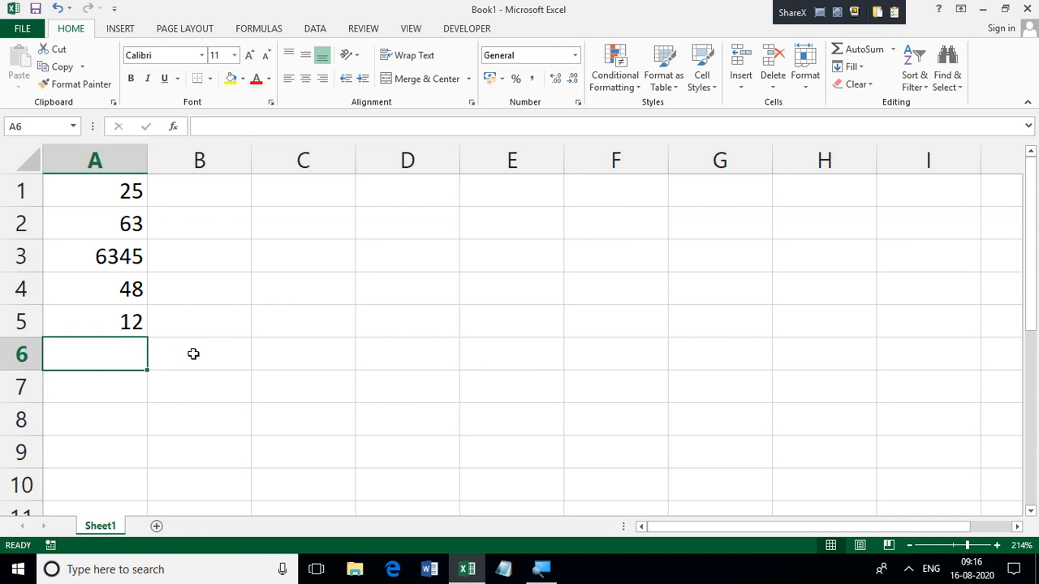
left_click(158, 355)
left_click(121, 359)
type("TO")
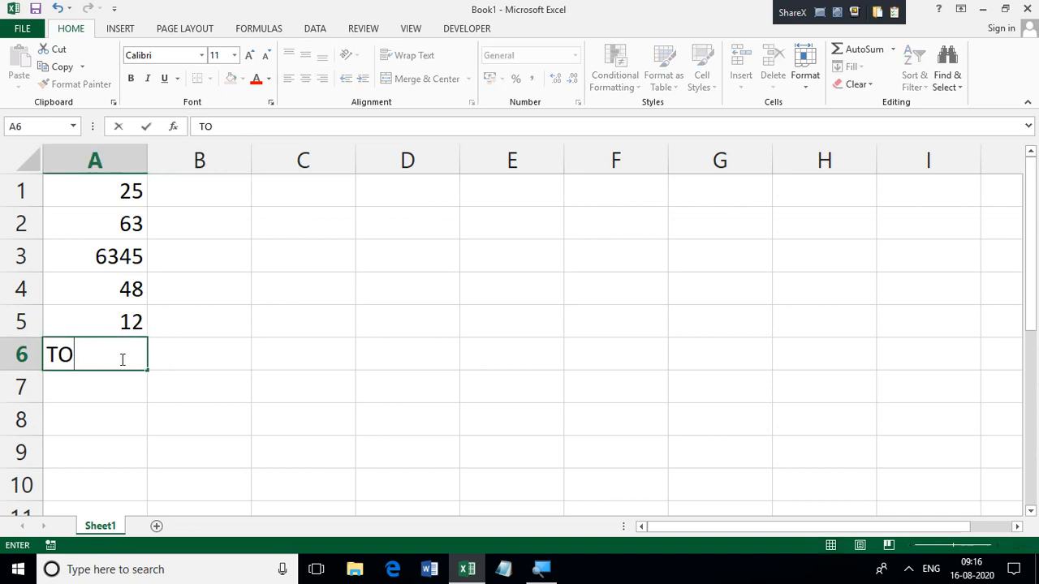
type("L")
key("BackSpace")
type("TAL")
Step: Move the numbers in A1:A5 to column B, starting at cell B1
left_click_drag(125, 191, 122, 327)
key("ctrl+c")
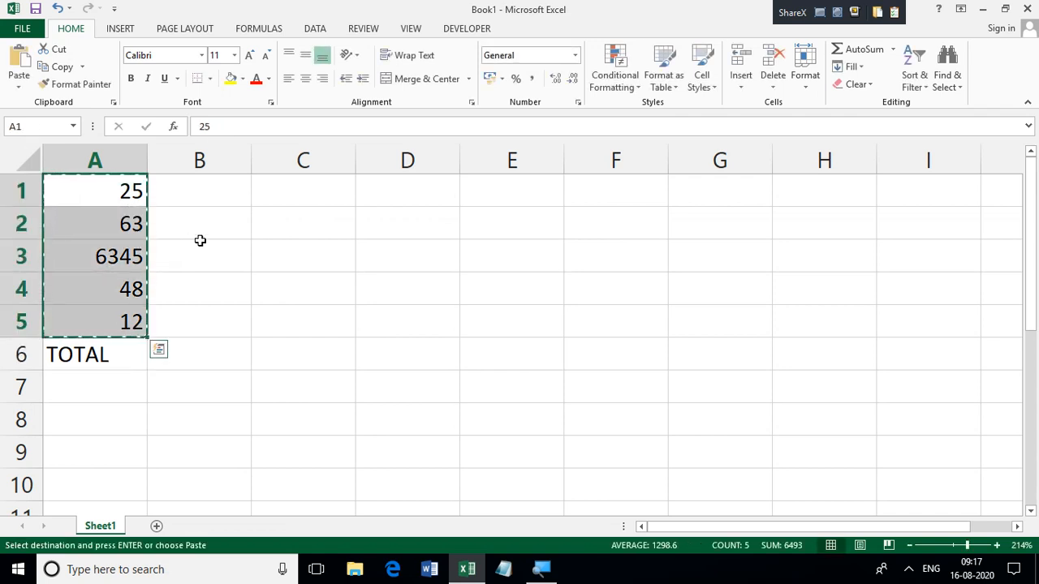
left_click(210, 203)
key("ctrl+v")
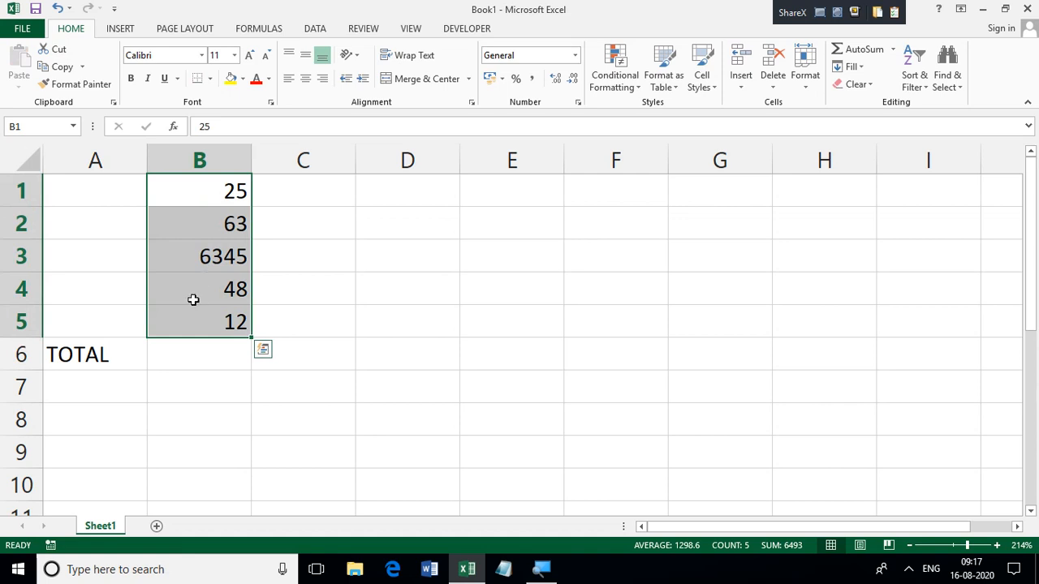
Step: Enter the formula =B1+B2+B3+B4+B5 in cell B6 beside TOTAL
left_click(188, 353)
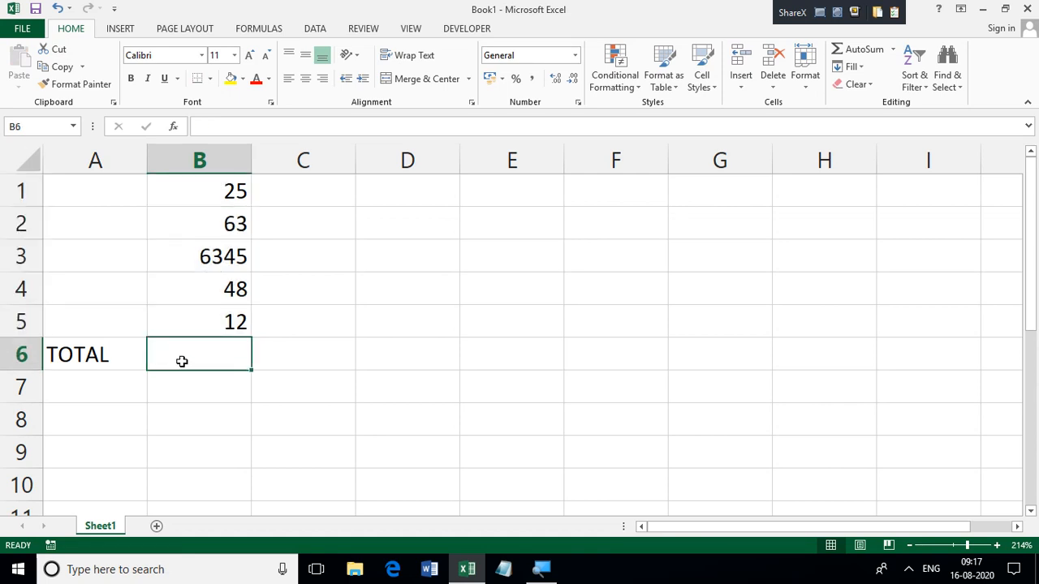
left_click(680, 387)
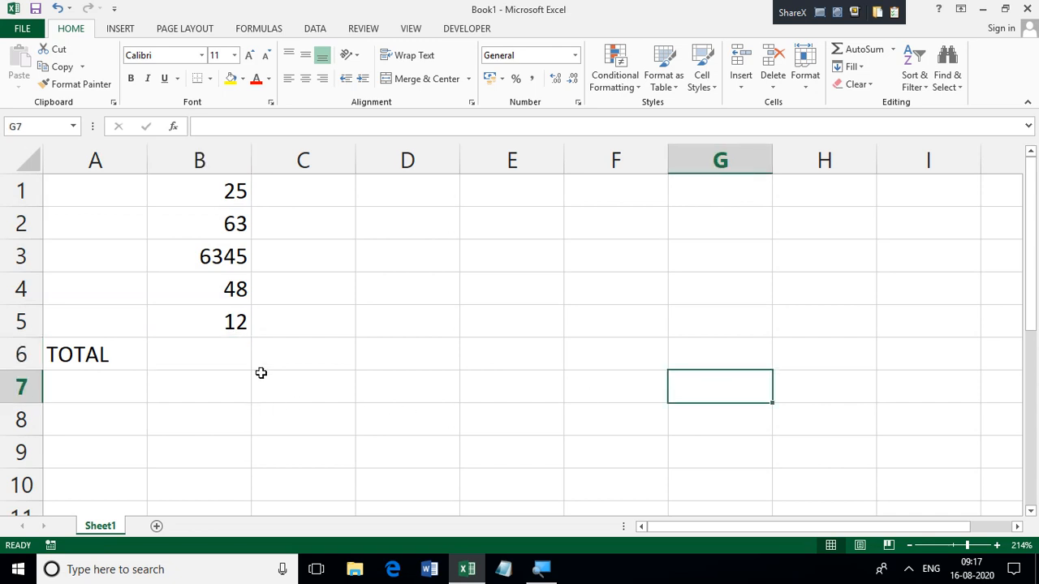
left_click(209, 351)
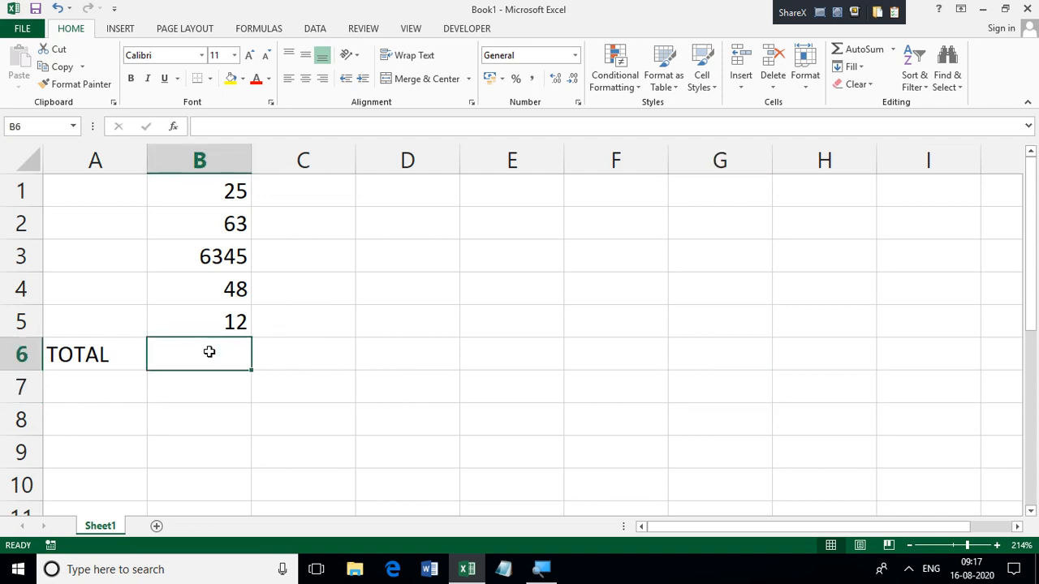
double_click(209, 352)
type("=")
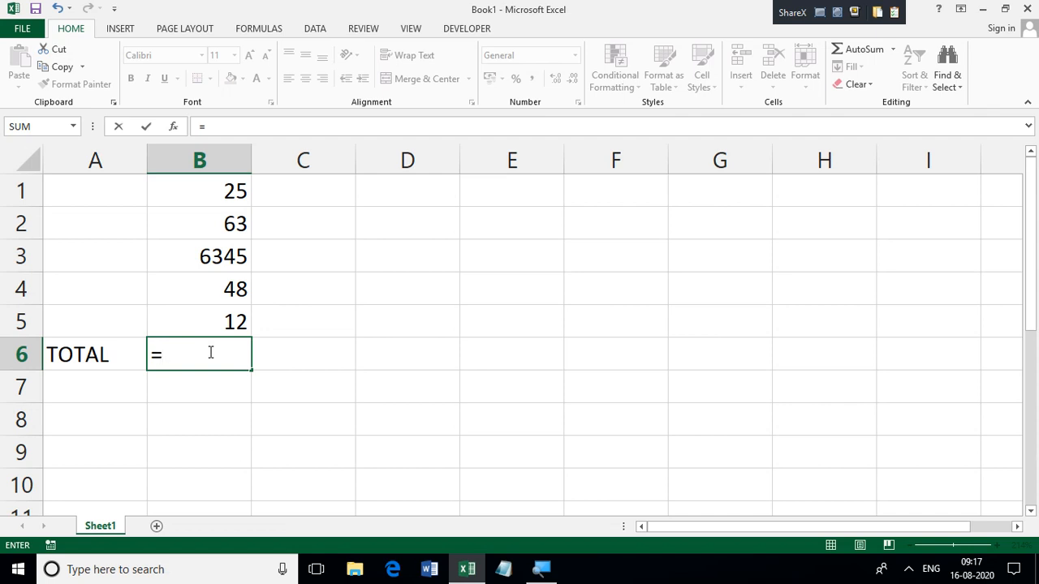
left_click(201, 192)
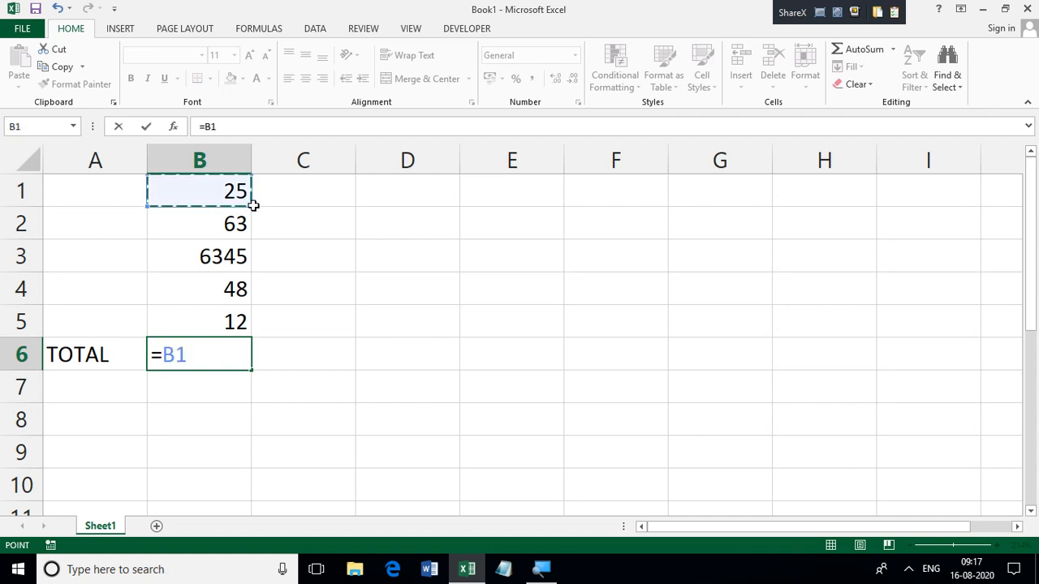
type("+")
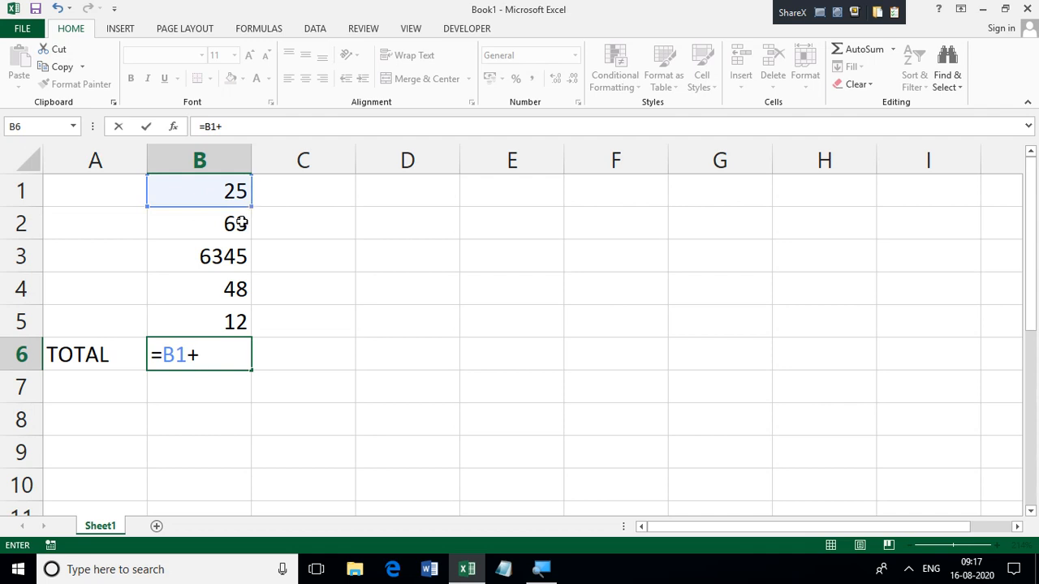
left_click(236, 224)
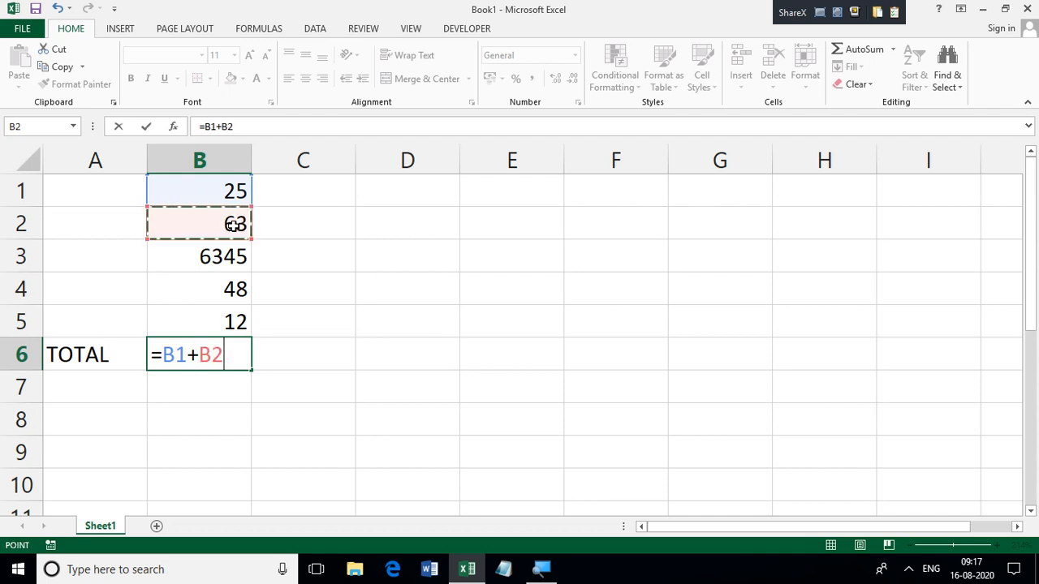
type("+")
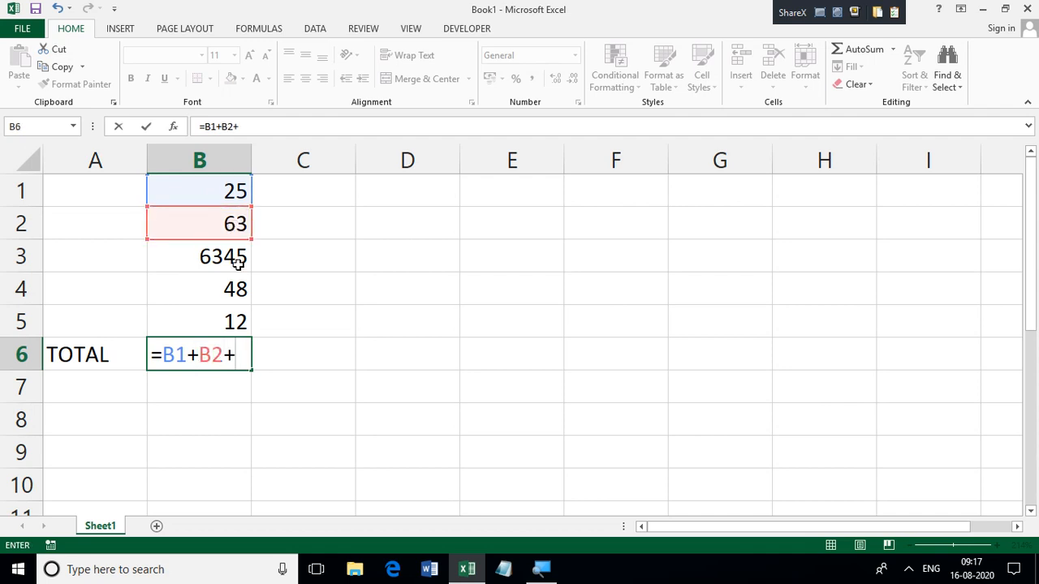
left_click(238, 262)
type("+")
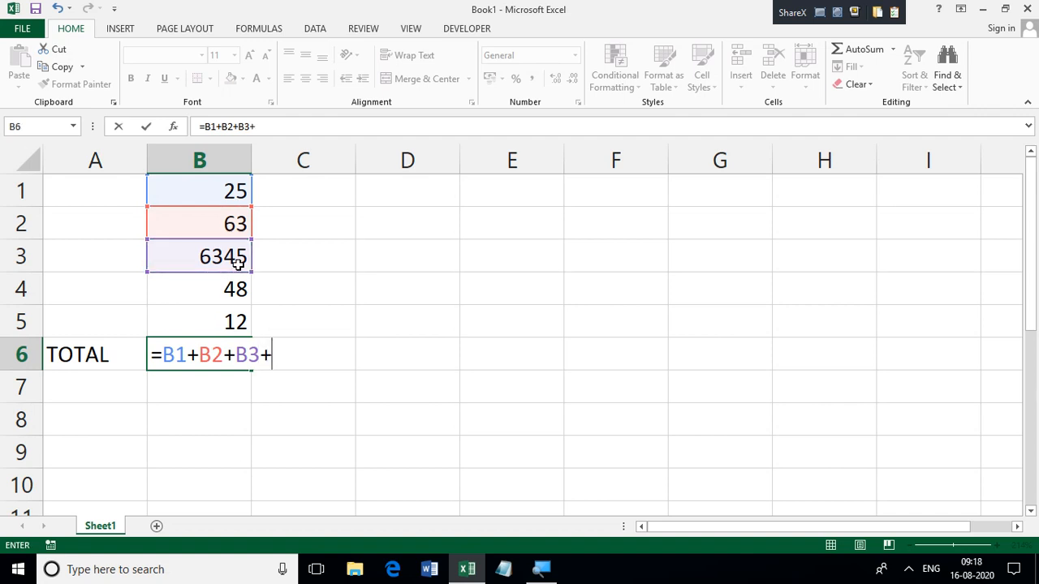
left_click(220, 294)
type("+")
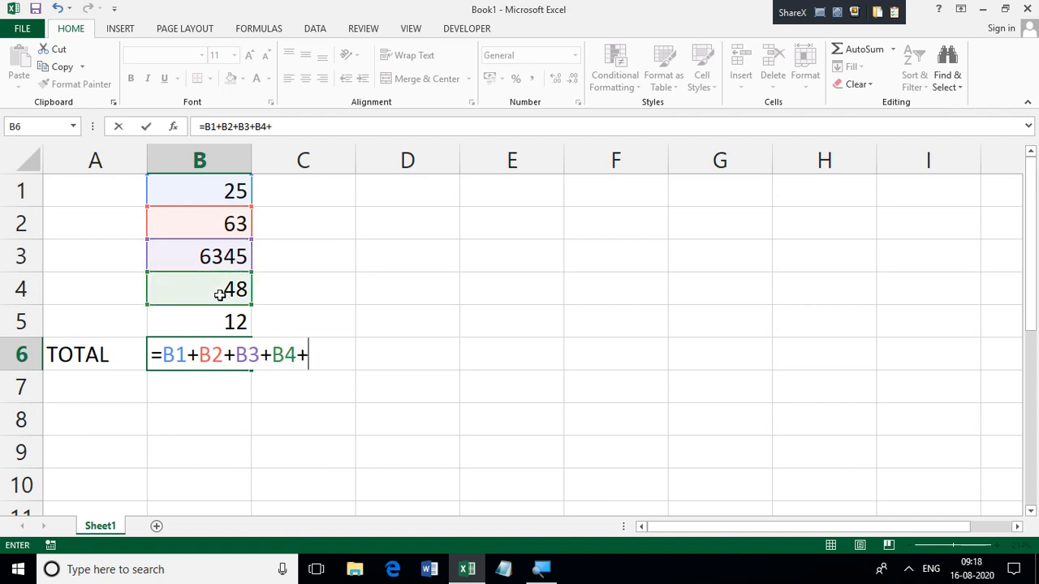
left_click(229, 321)
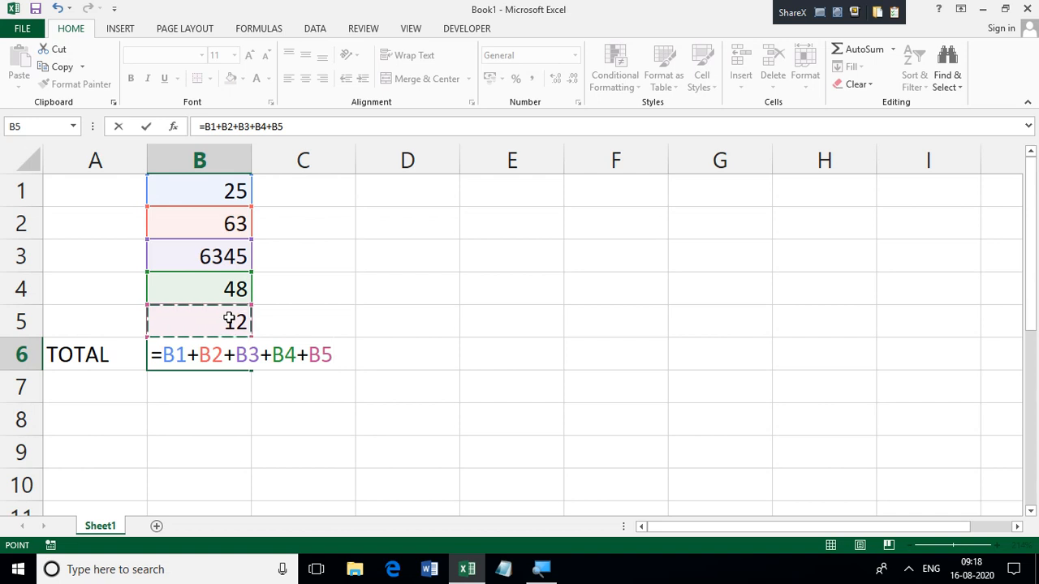
key("Return")
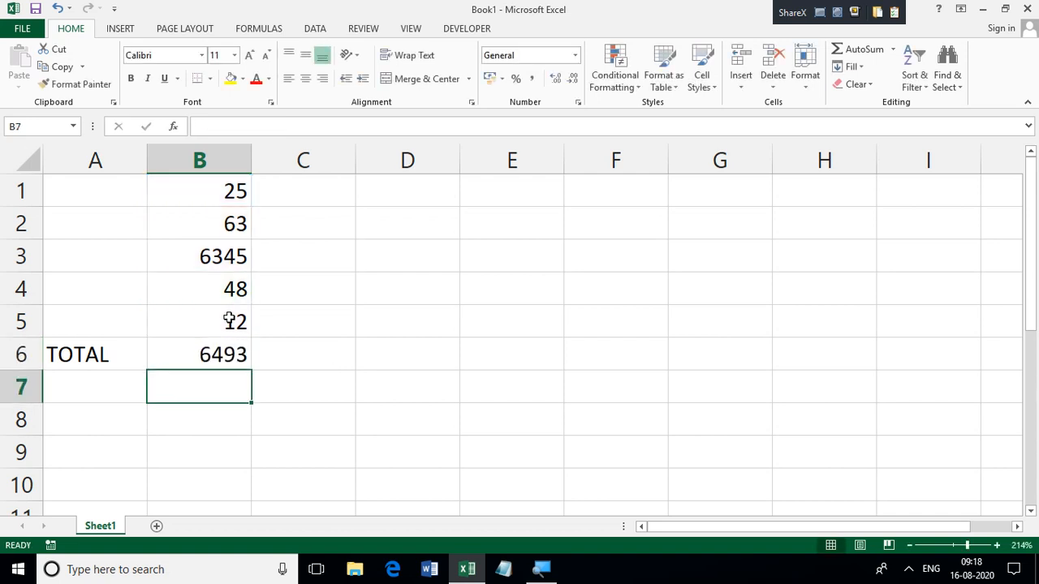
Step: Replace the addition formula in B6 with an AutoSum total, =SUM(B1:B5)
left_click(211, 356)
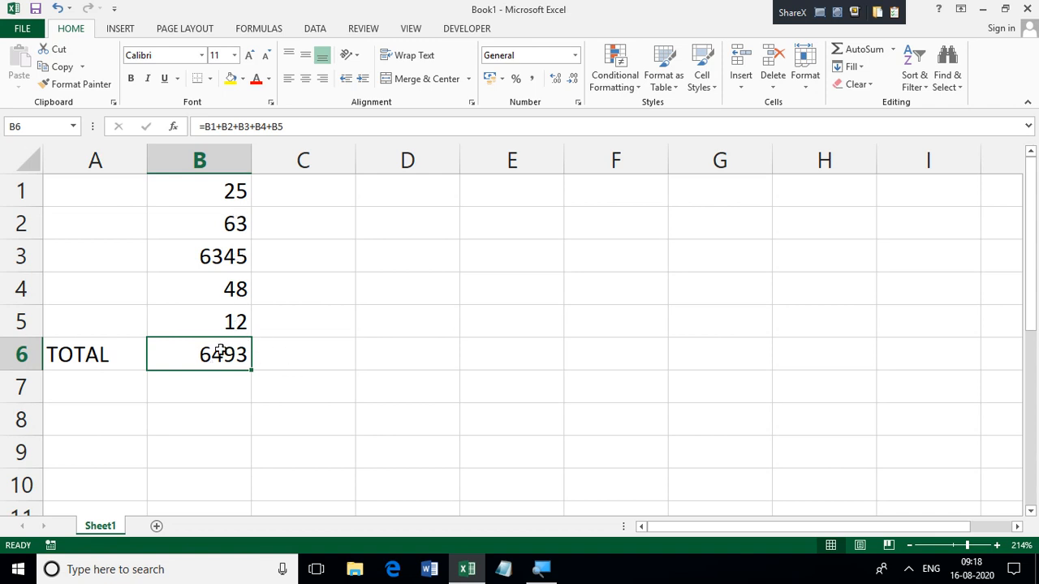
key("Delete")
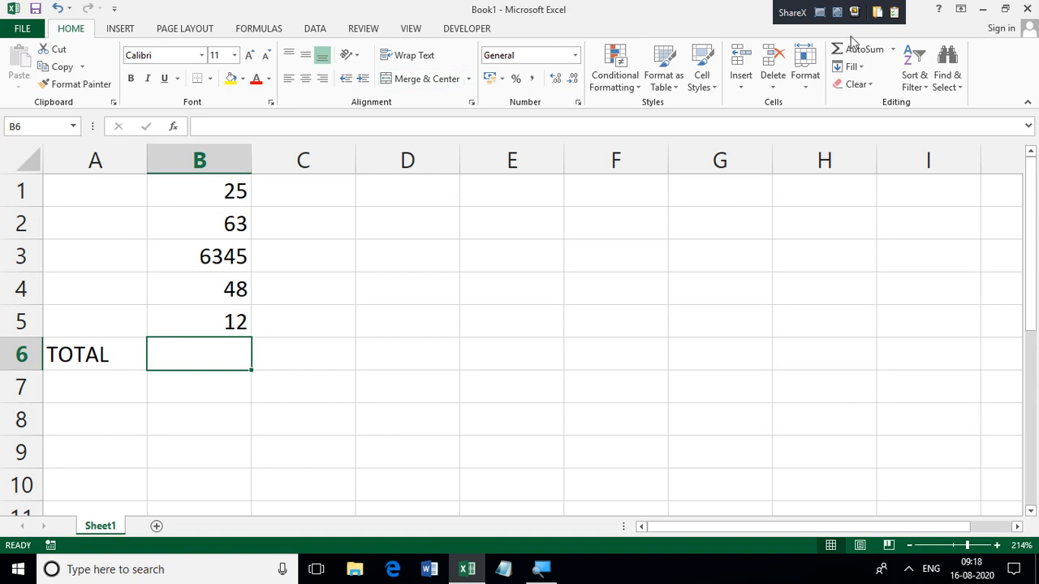
left_click(892, 51)
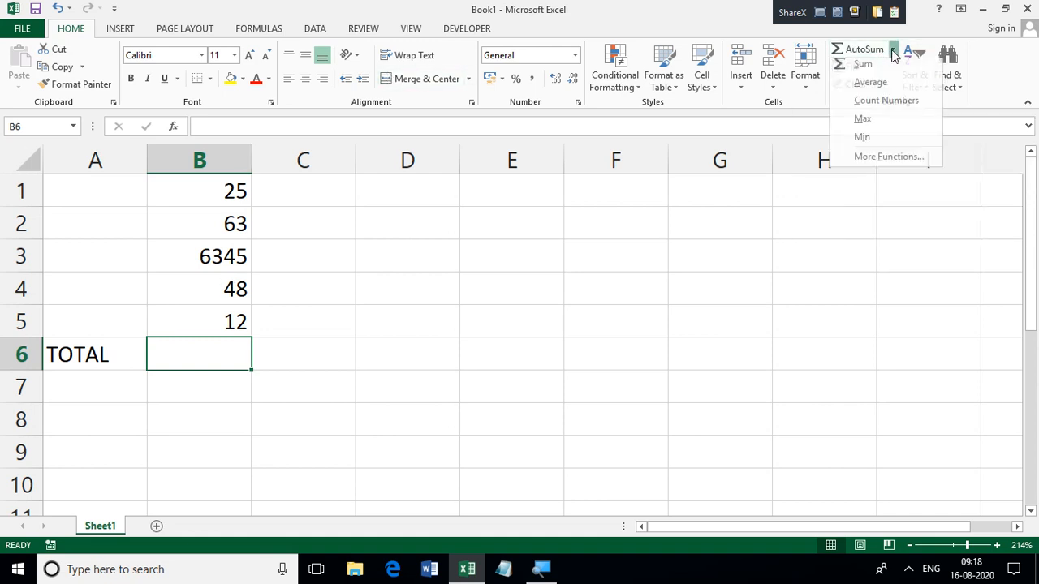
left_click(886, 73)
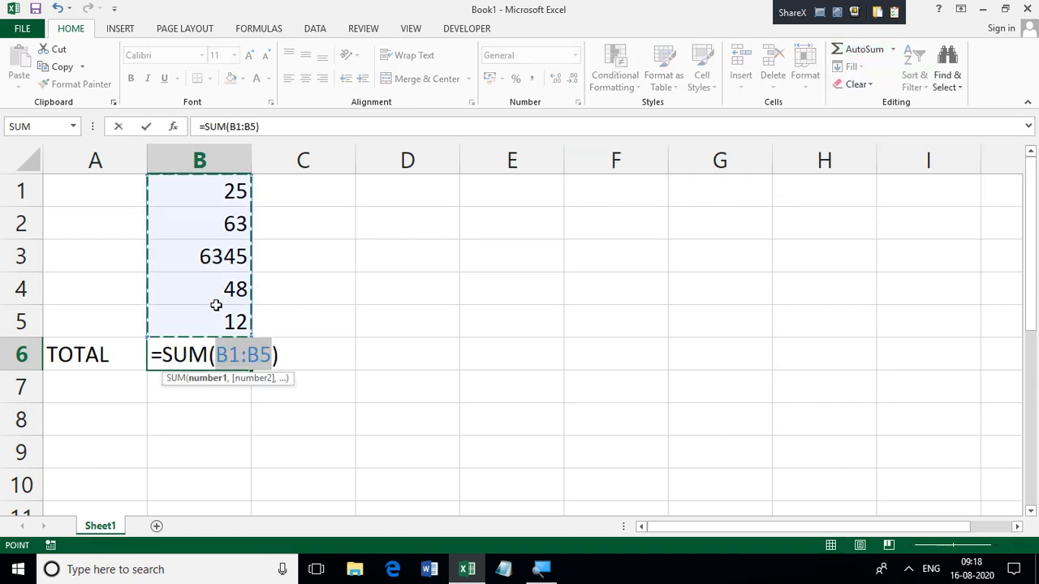
key("Return")
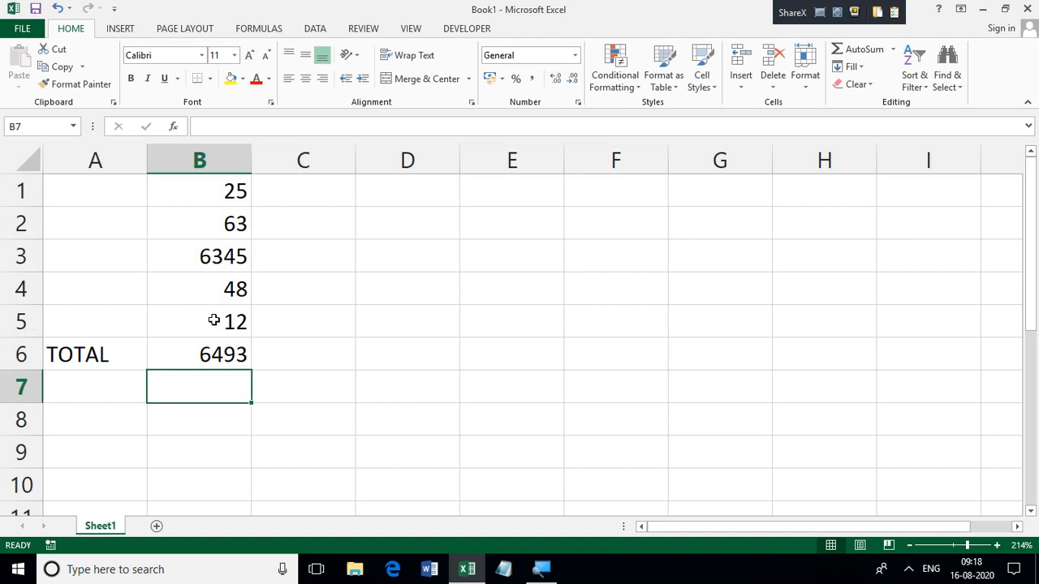
left_click(227, 347)
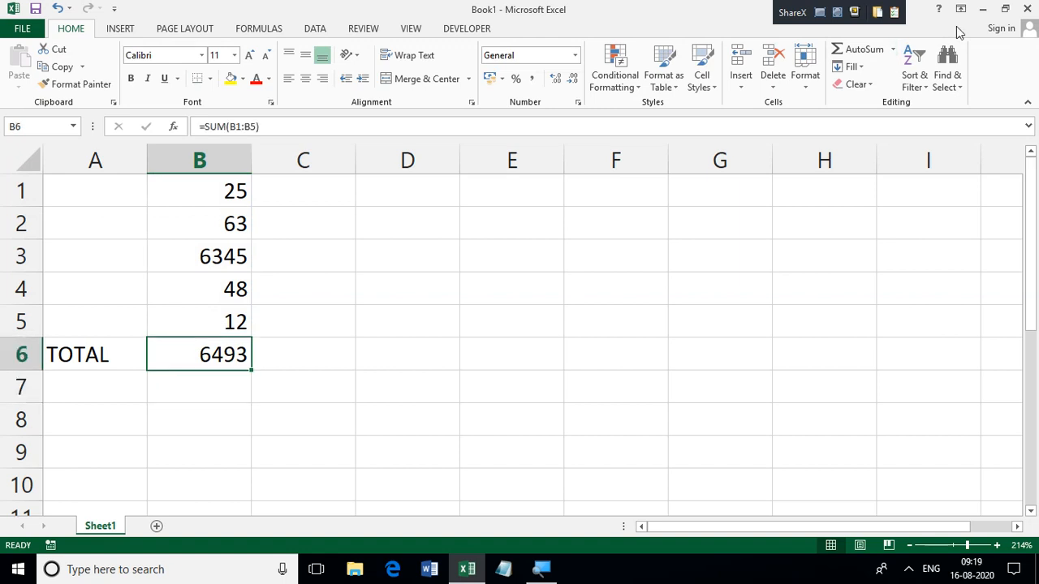
left_click(893, 49)
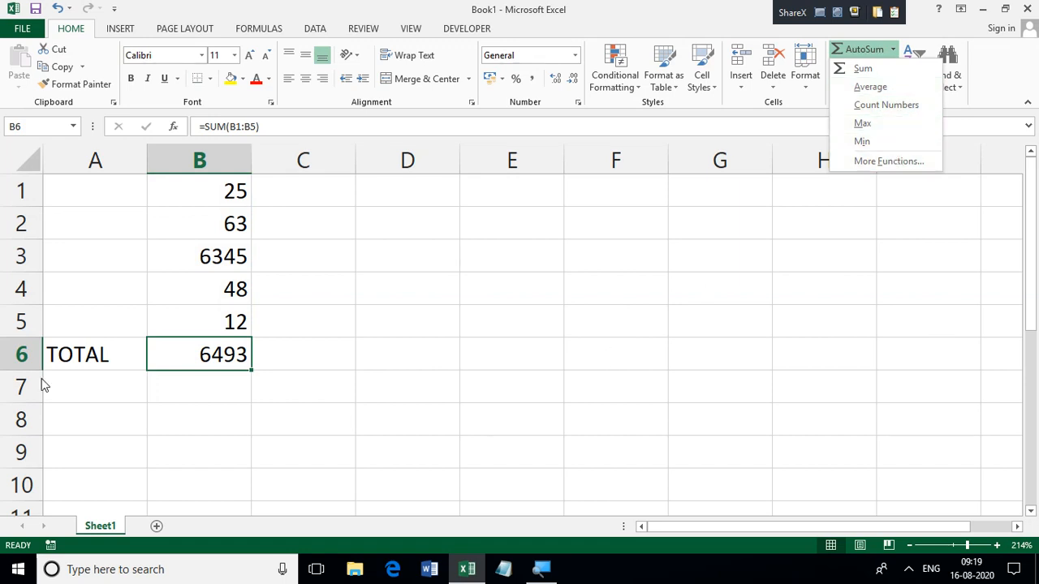
key("Escape")
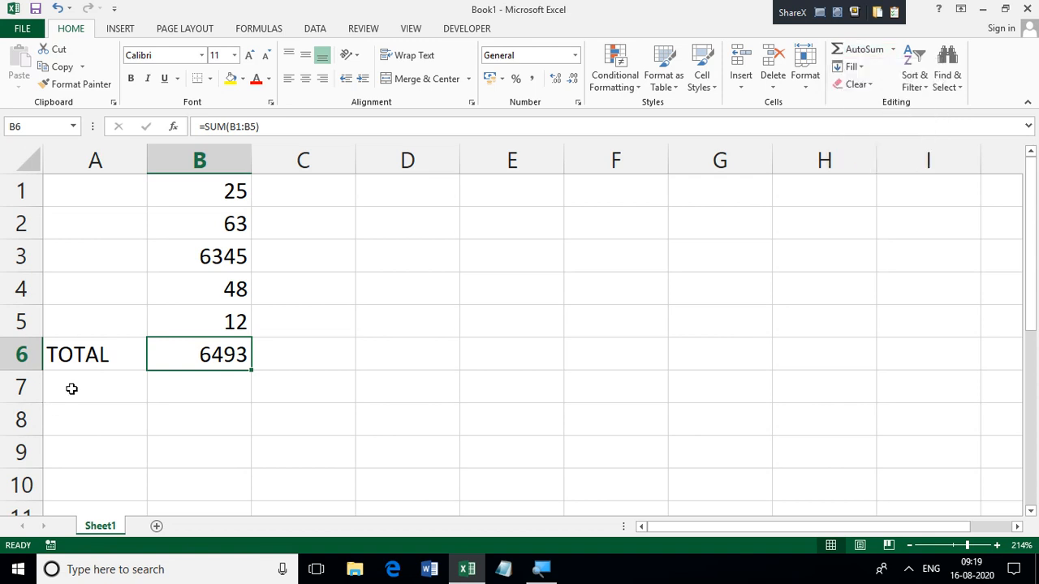
Step: Enter the label AVRAGE in cell A7, directly below TOTAL
left_click(72, 389)
type("A")
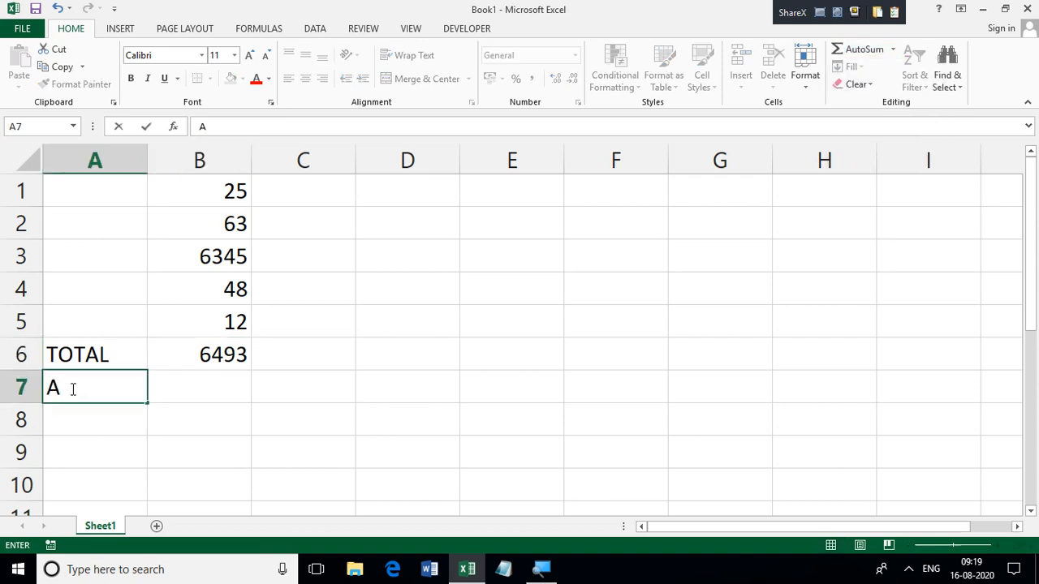
type("VRAH")
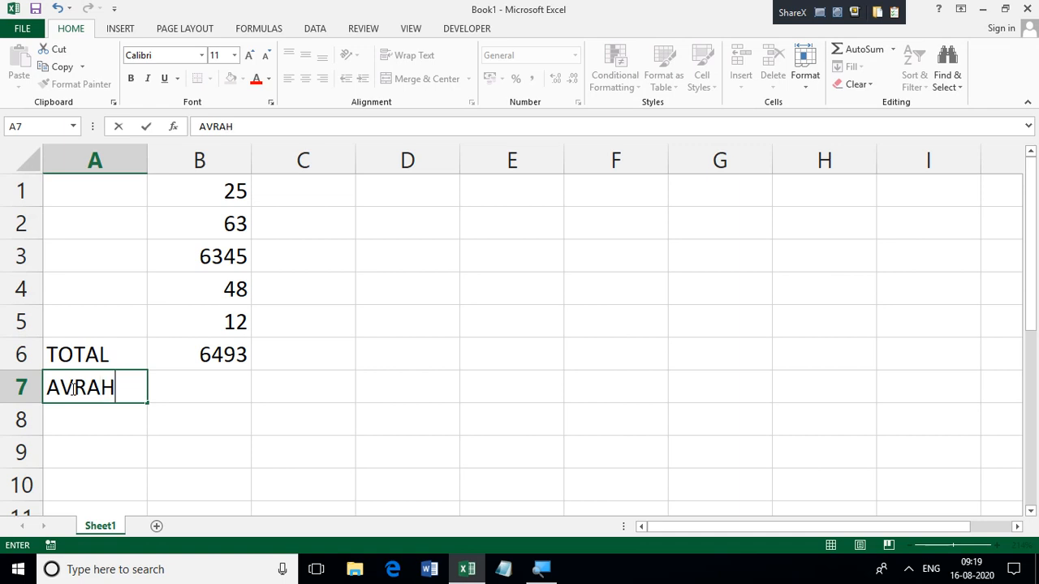
key("BackSpace")
type("GE")
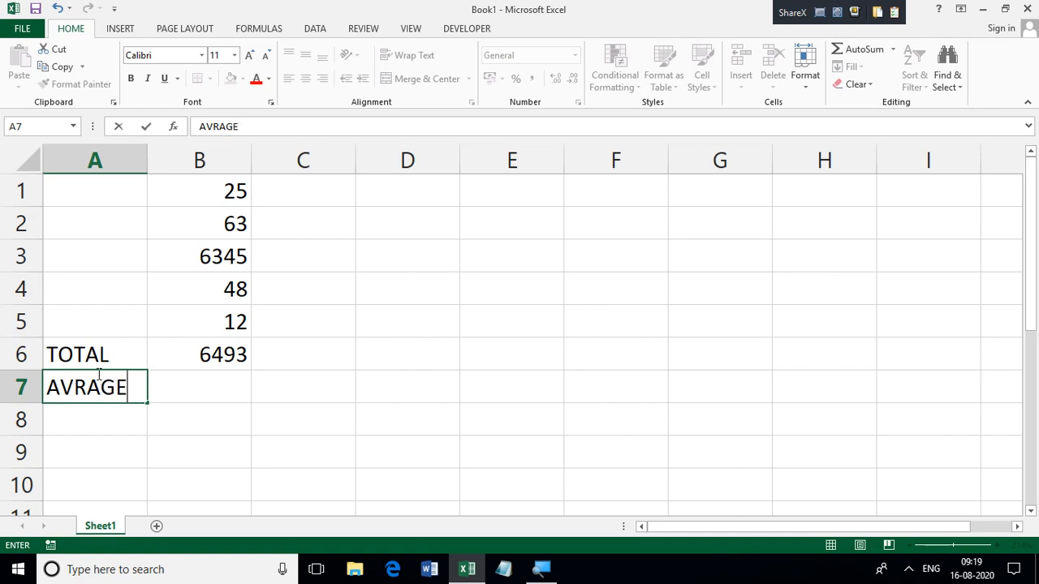
Step: Insert an AutoSum Average formula in cell B7 beside AVRAGE and limit its range to B1:B5
left_click(210, 380)
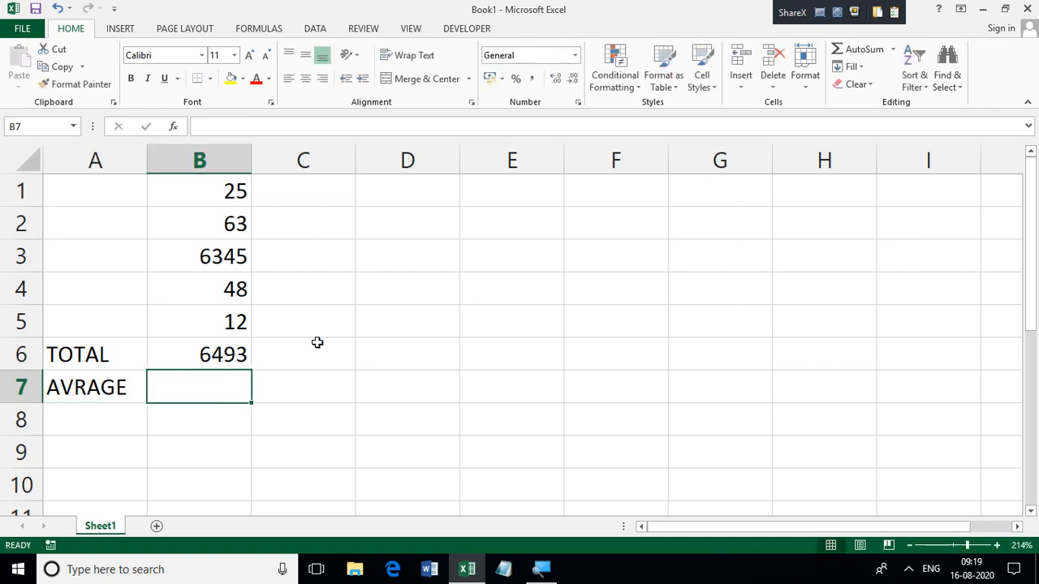
left_click(893, 50)
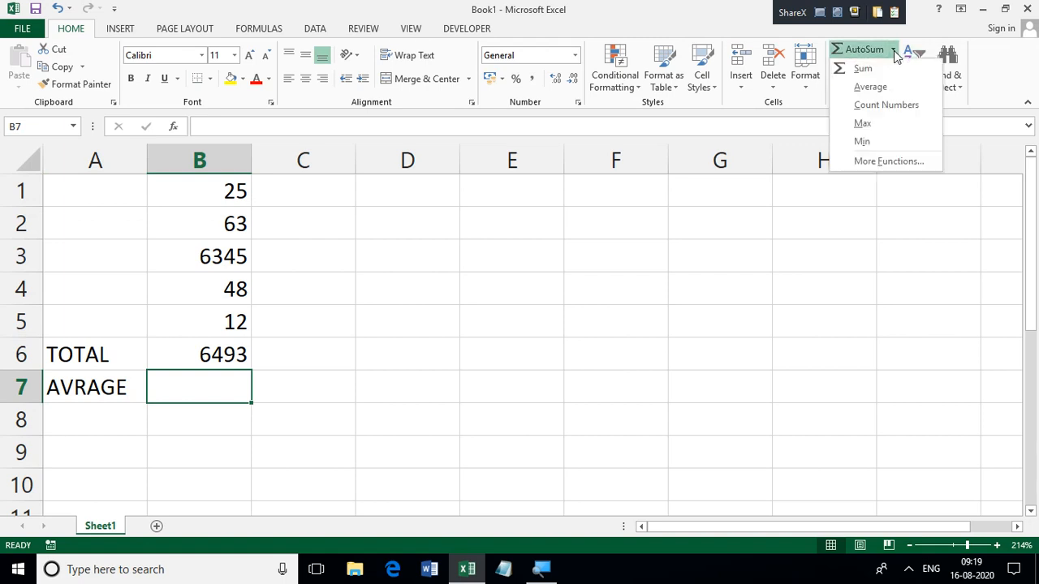
left_click(871, 87)
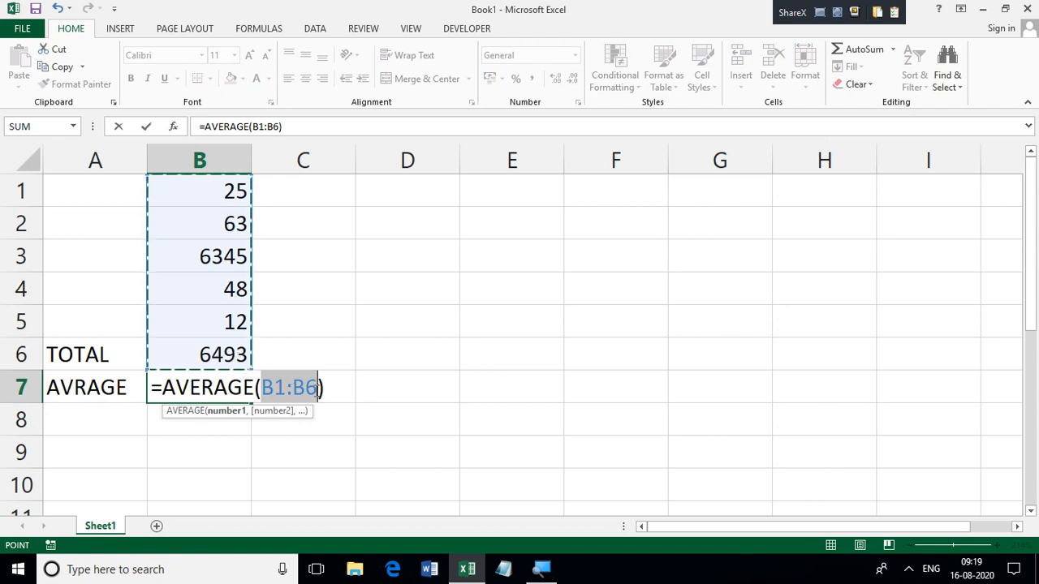
left_click(317, 388)
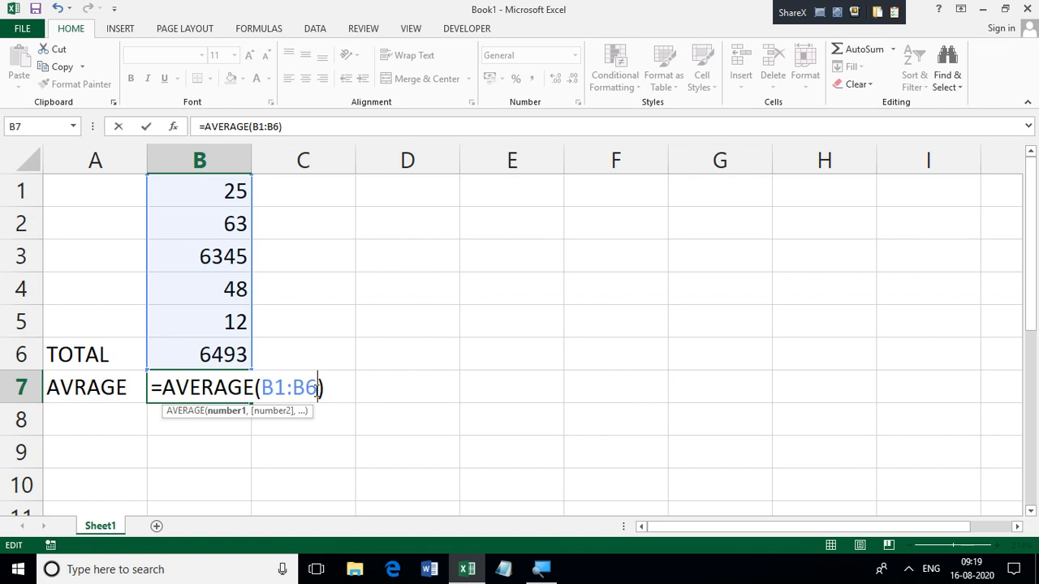
key("BackSpace")
type("5")
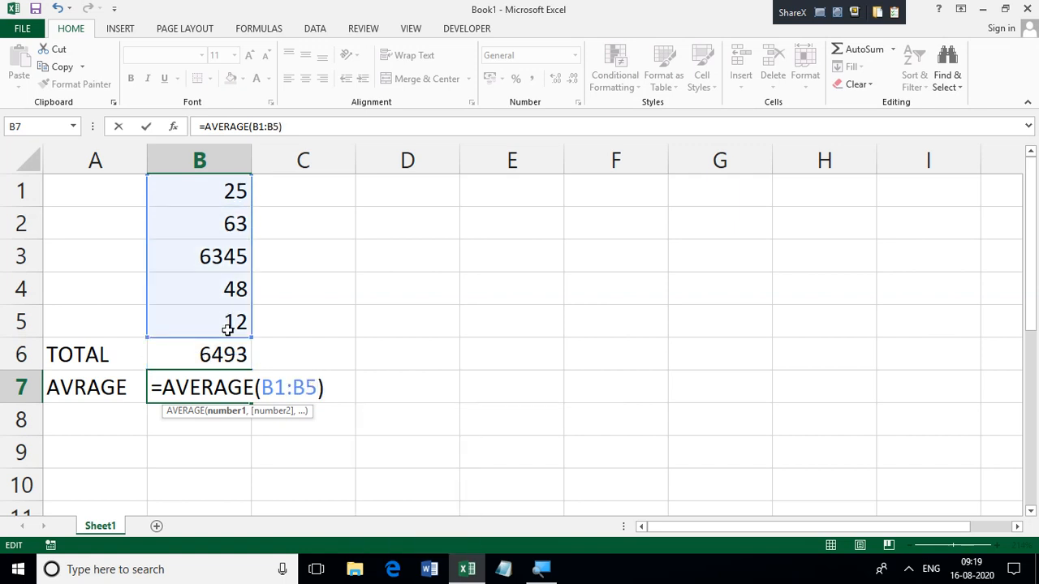
key("Return")
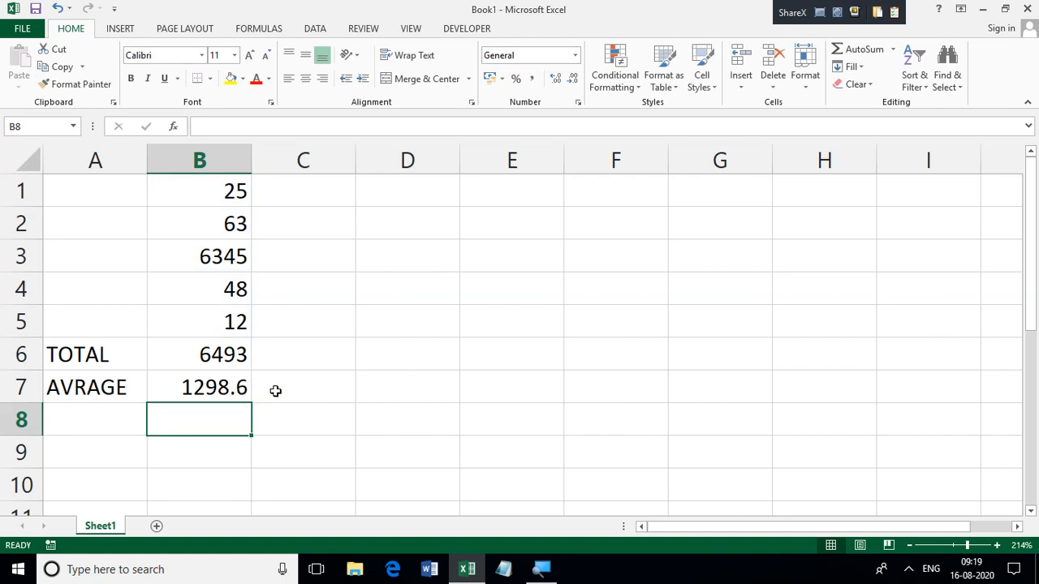
Step: Enter the label MAX in cell A8 and insert the AutoSum Max function in cell B8
left_click(84, 416)
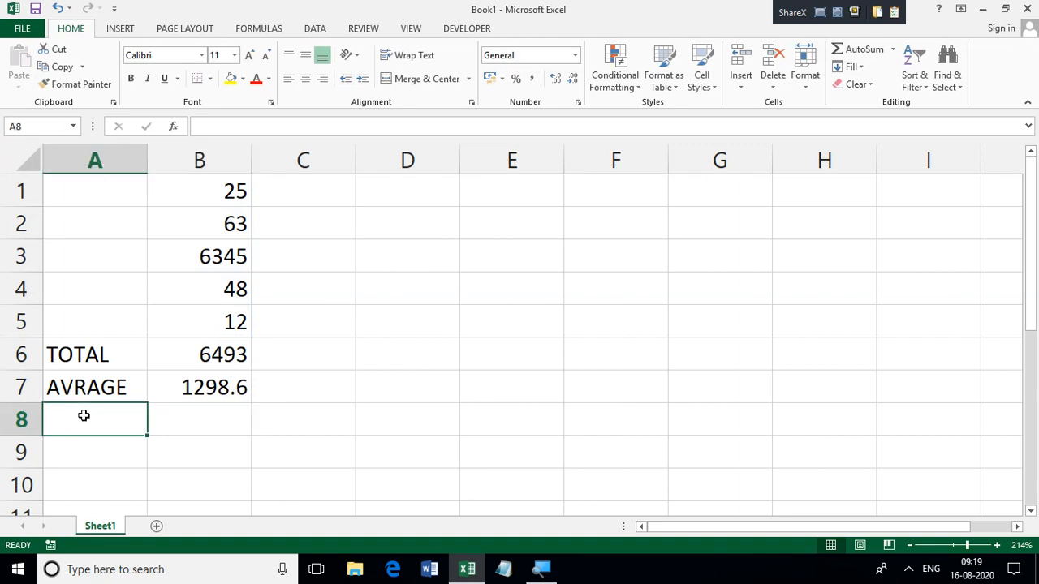
type("MAX")
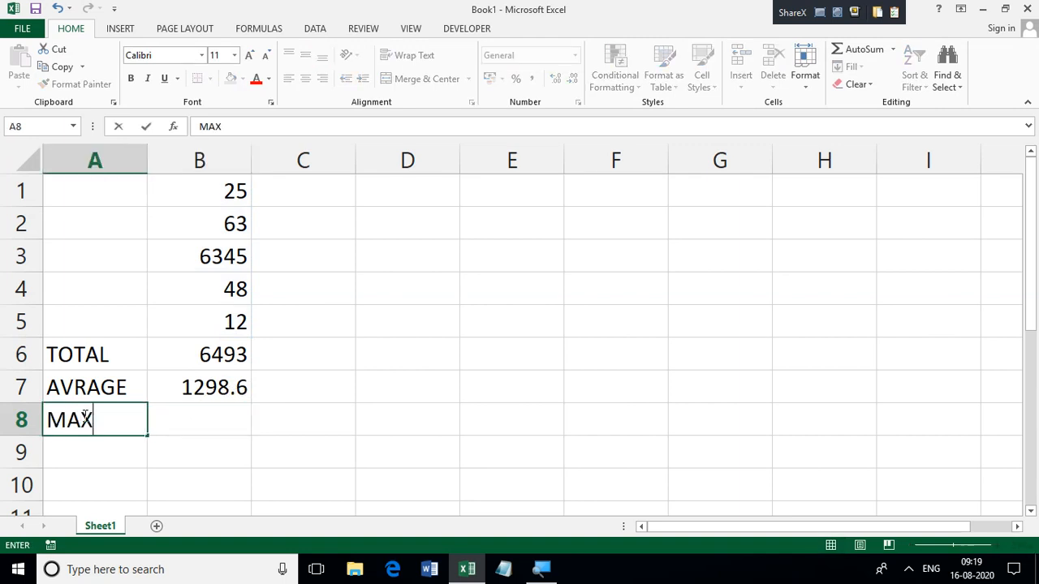
left_click(235, 428)
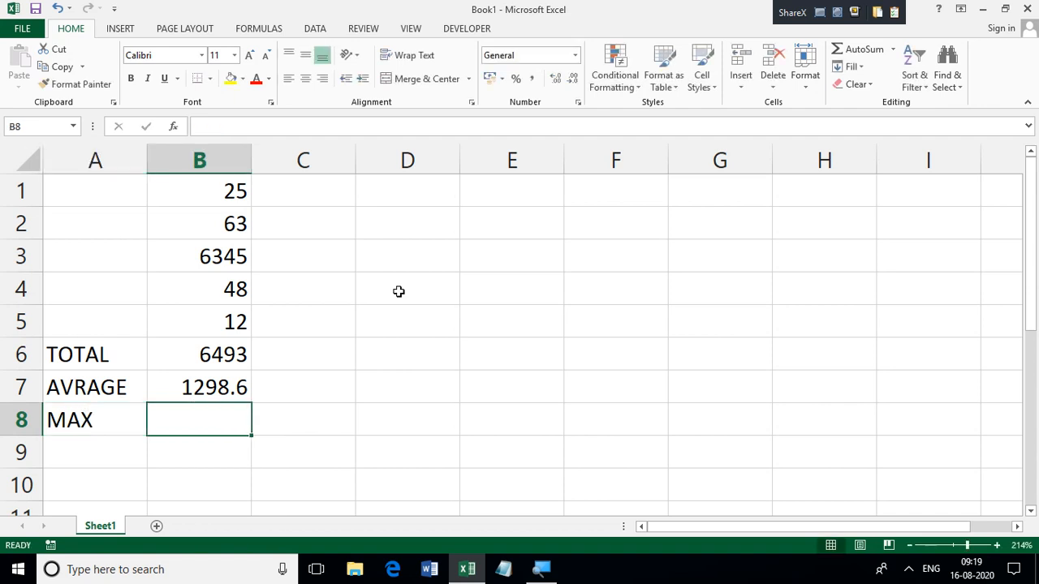
left_click(893, 50)
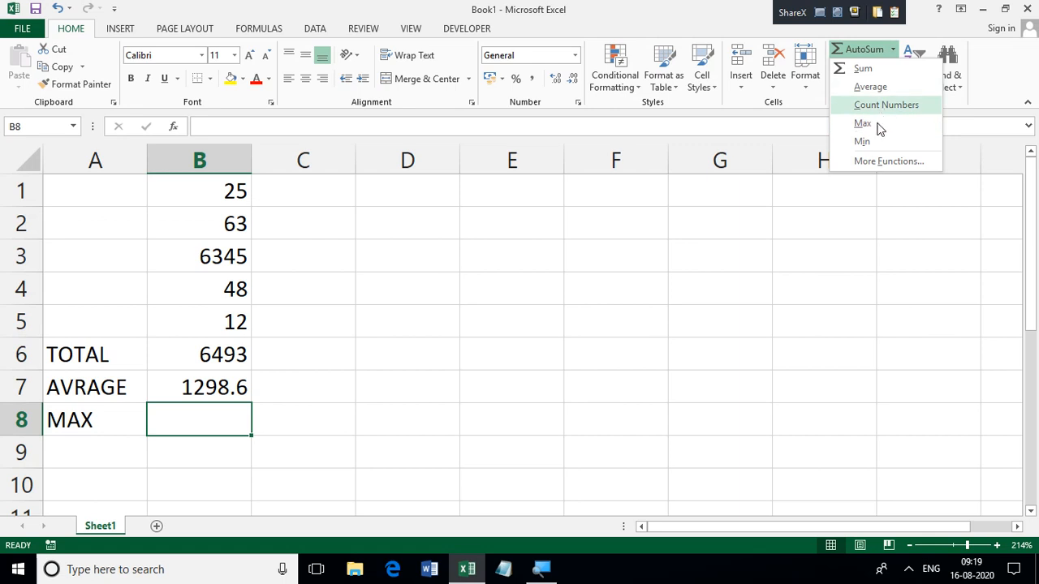
left_click(881, 124)
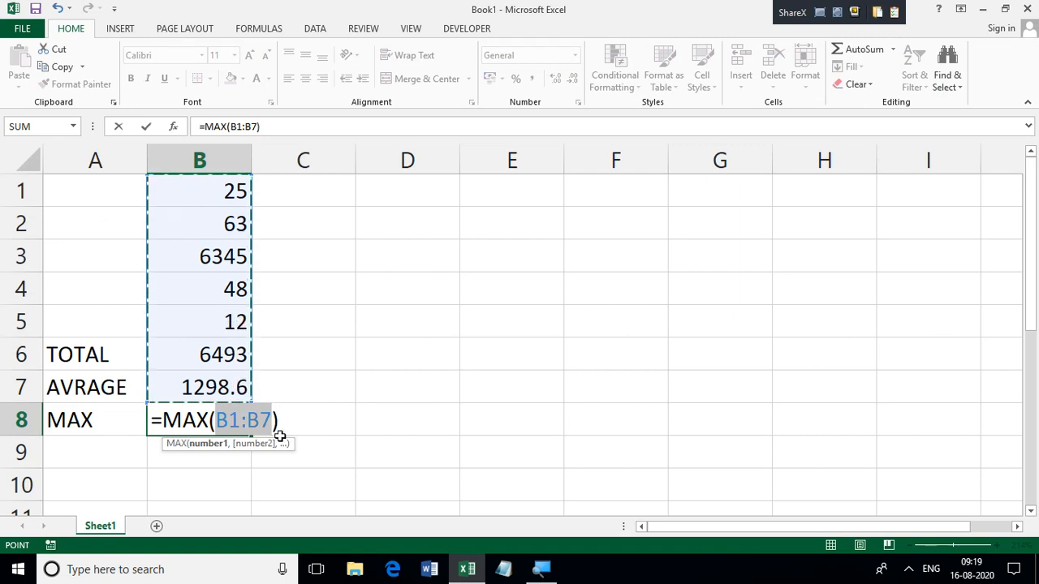
Step: Correct the range of the MAX formula in B8 so that it reads =MAX(B1:B5)
key("Right")
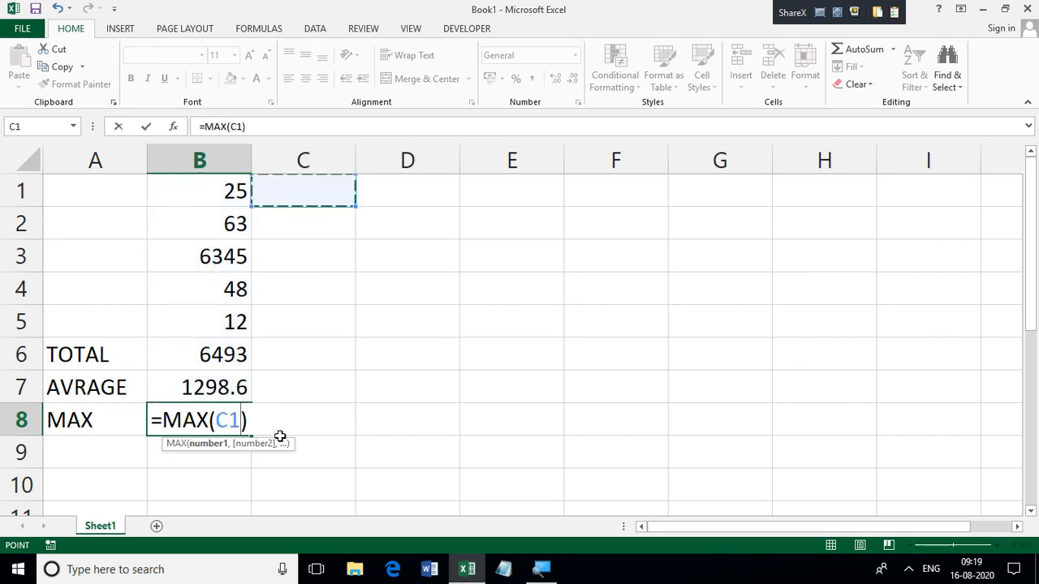
key("F8")
key("BackSpace")
key("BackSpace")
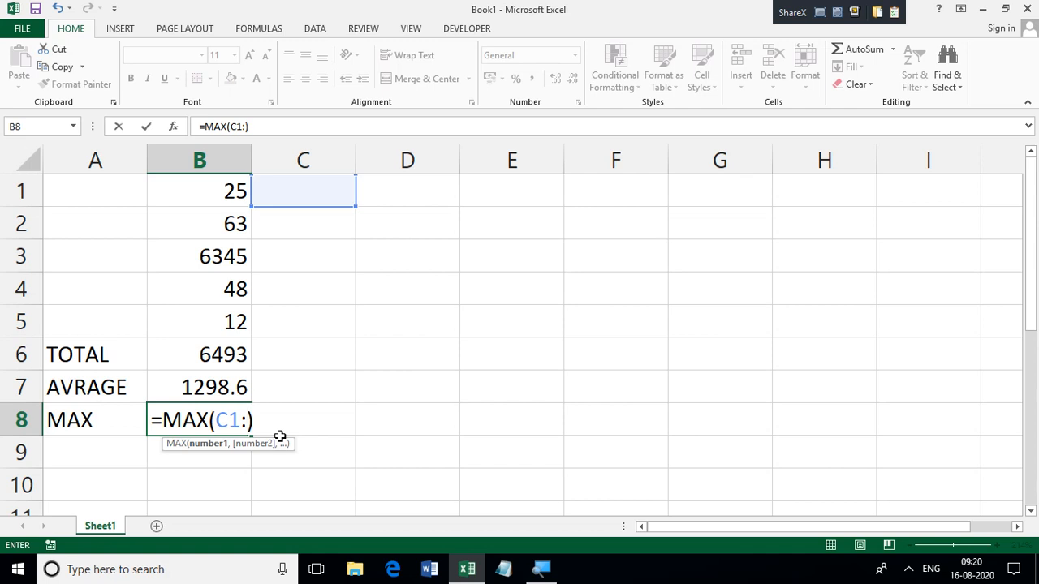
type("B5")
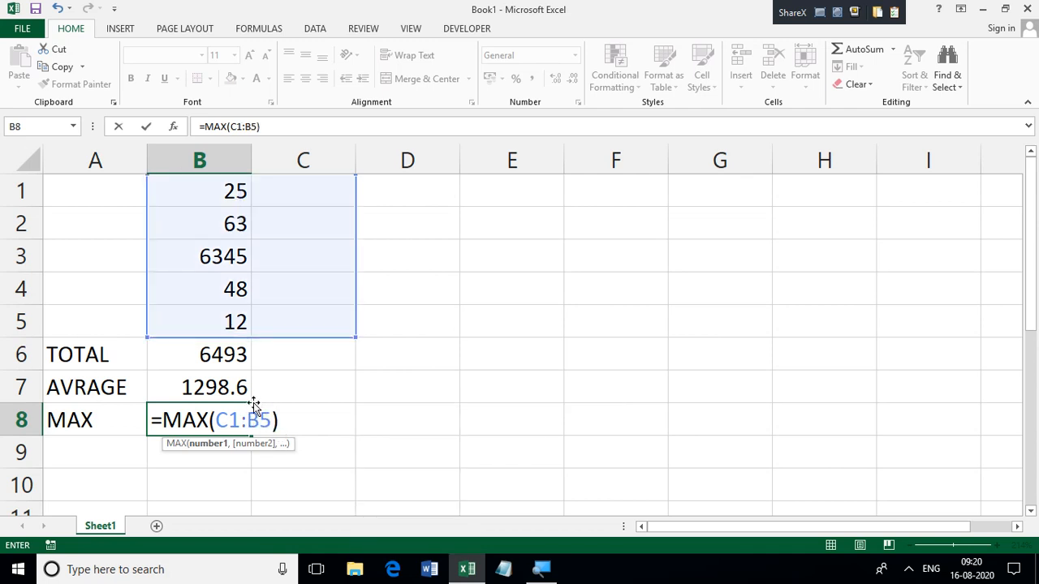
left_click(228, 421)
key("BackSpace")
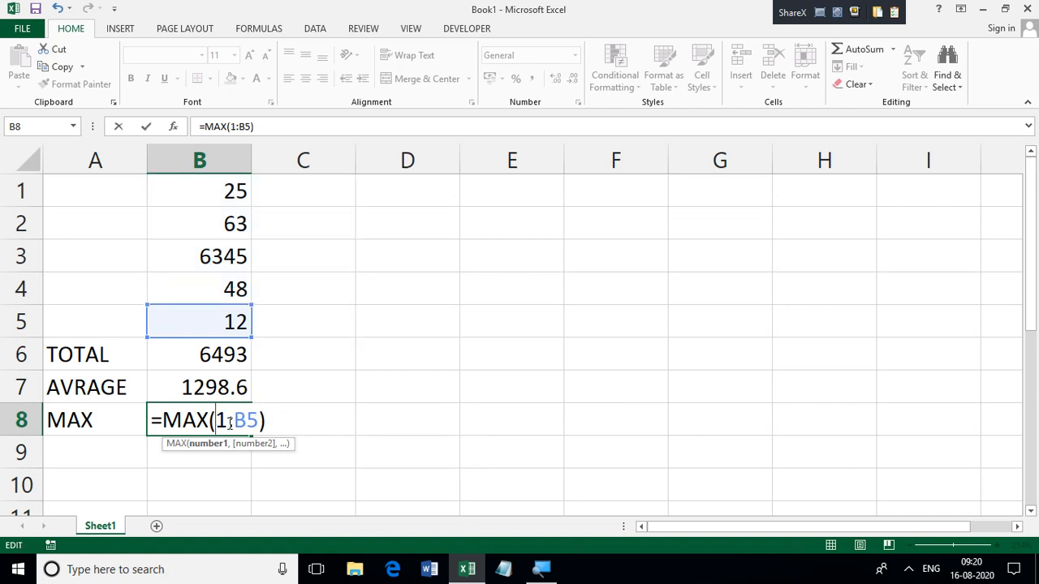
type("B")
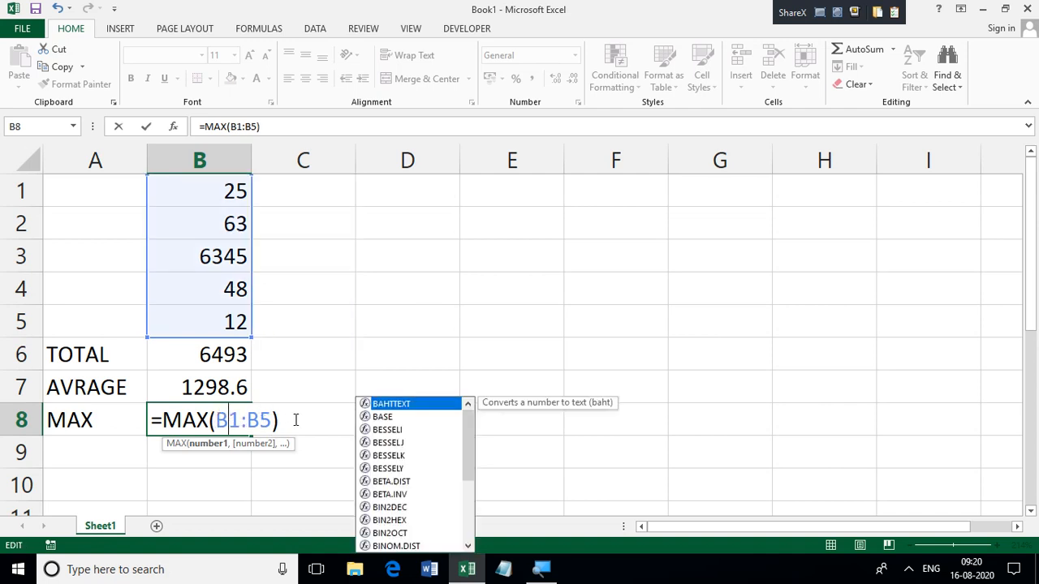
key("Return")
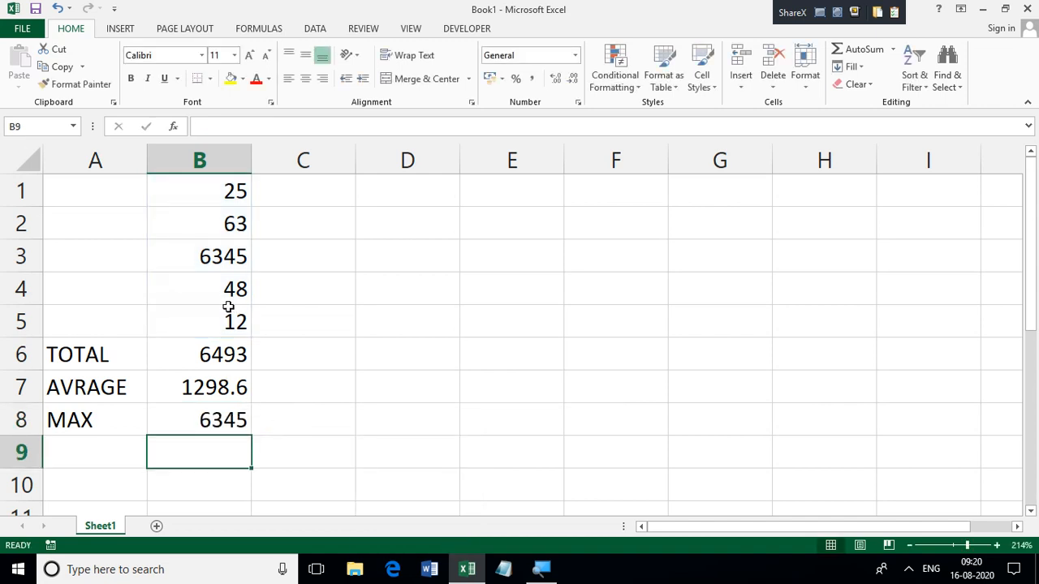
Step: Enter the label MIN in cell A9 and the formula =MIN(B1:B5) in cell B9
left_click(104, 454)
type("MIN")
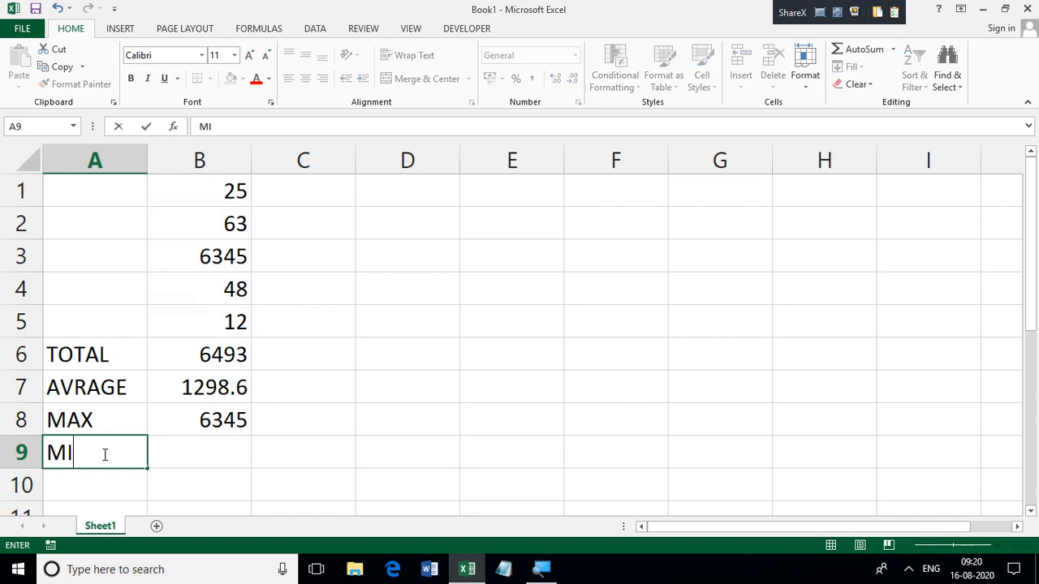
left_click(206, 444)
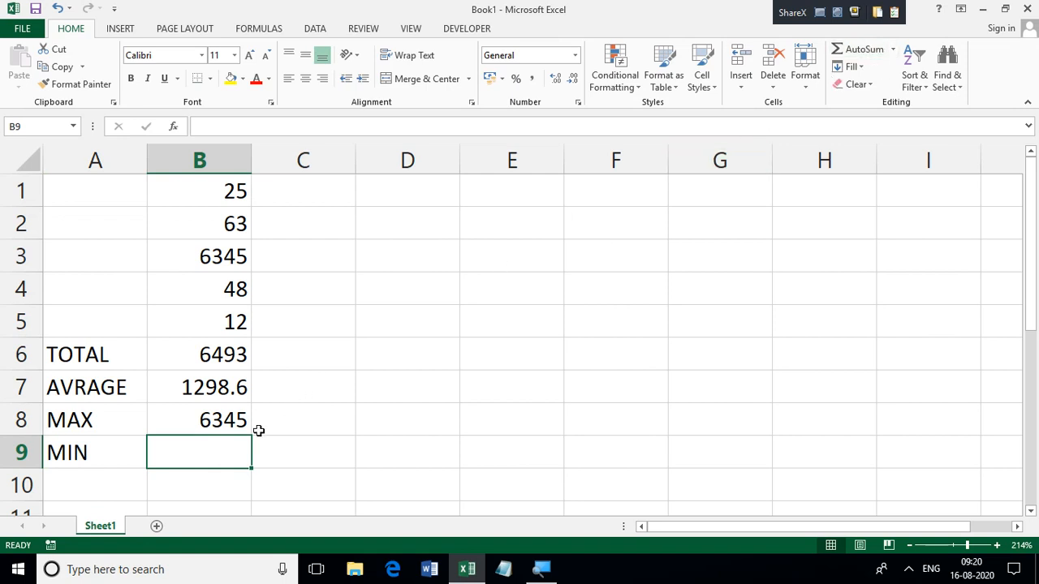
type("=MI")
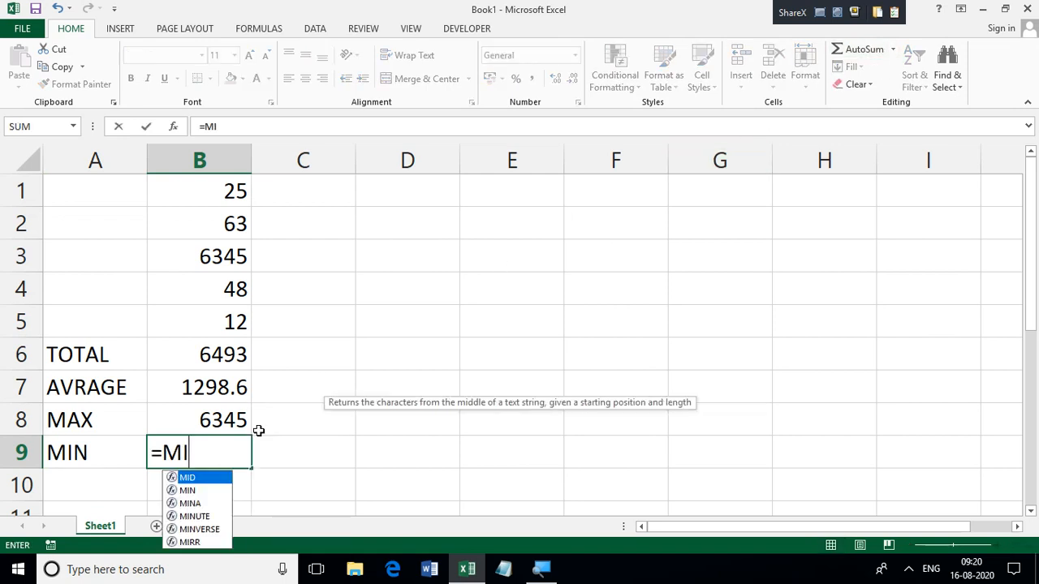
type("N")
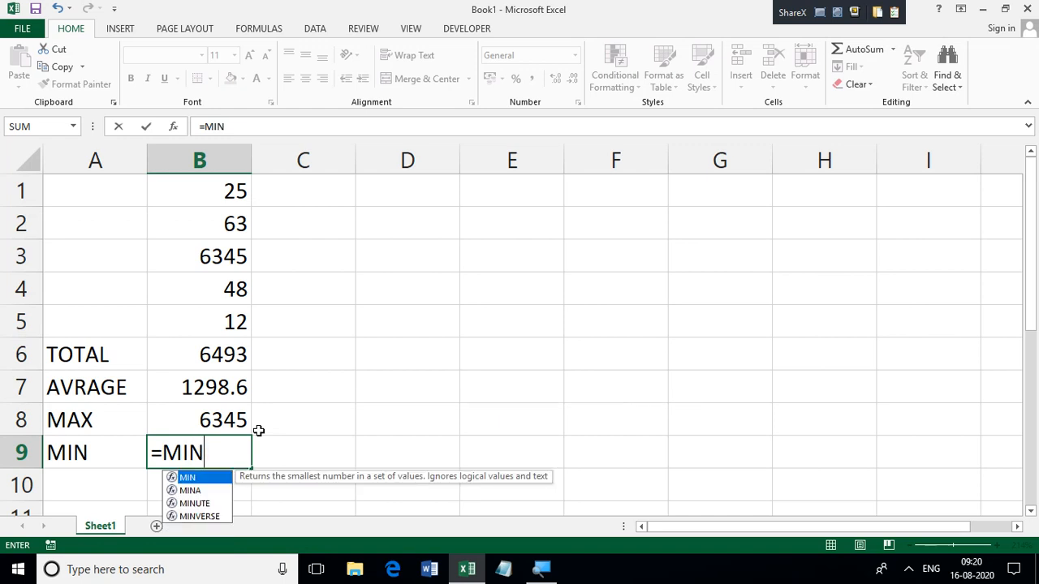
type("(")
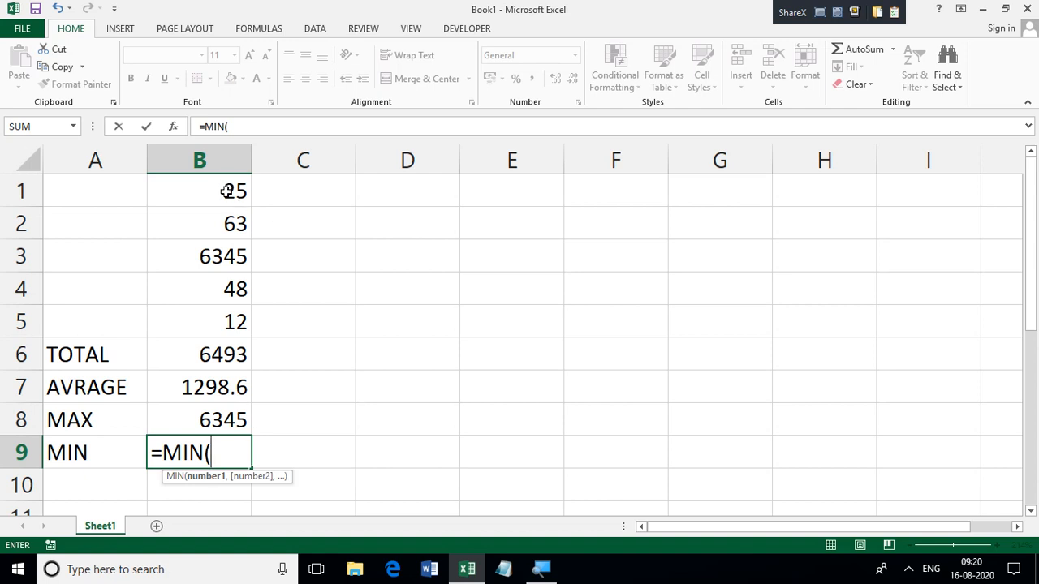
left_click_drag(228, 191, 222, 324)
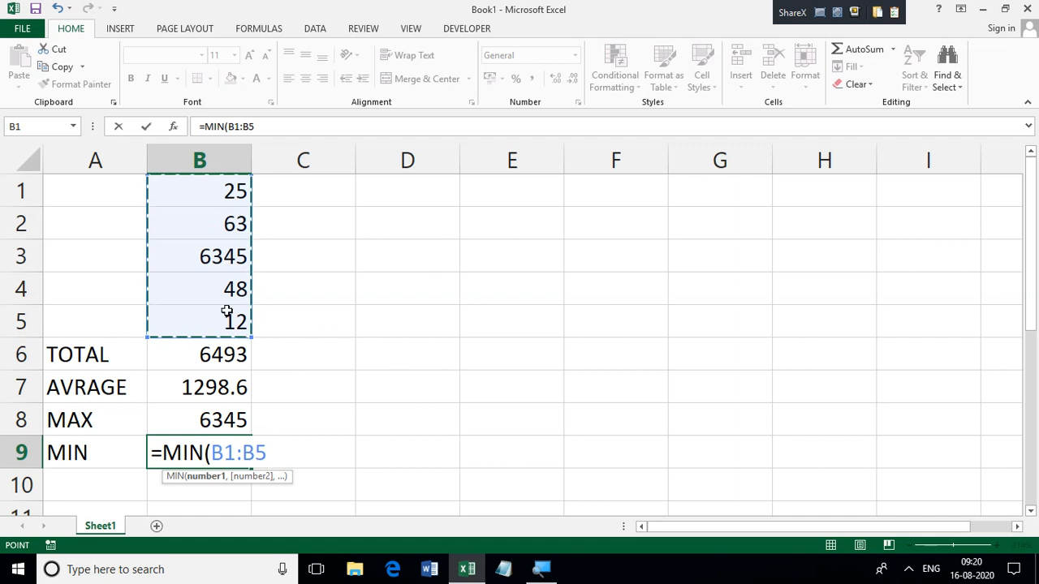
key("Return")
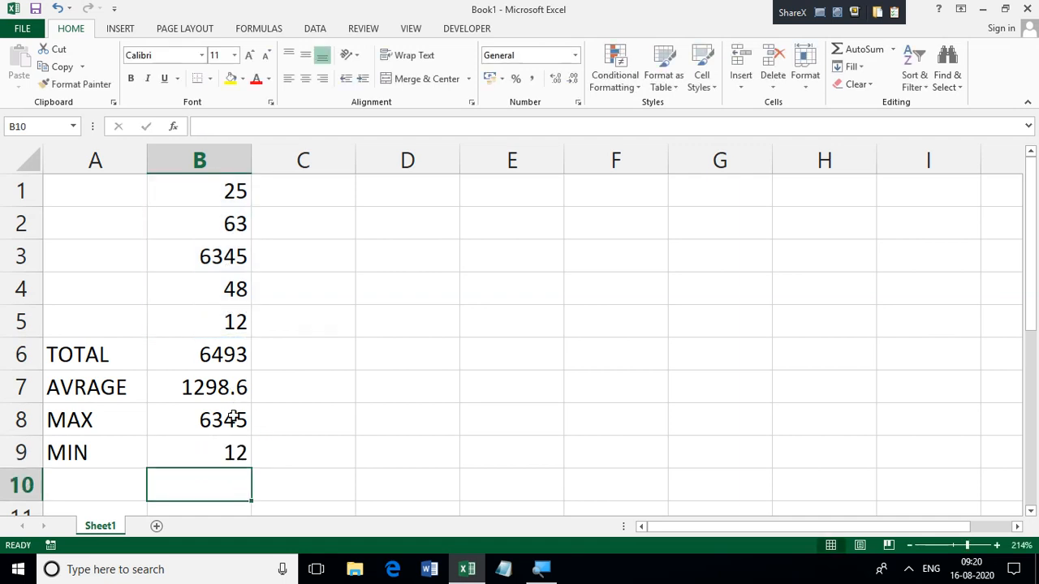
left_click(98, 485)
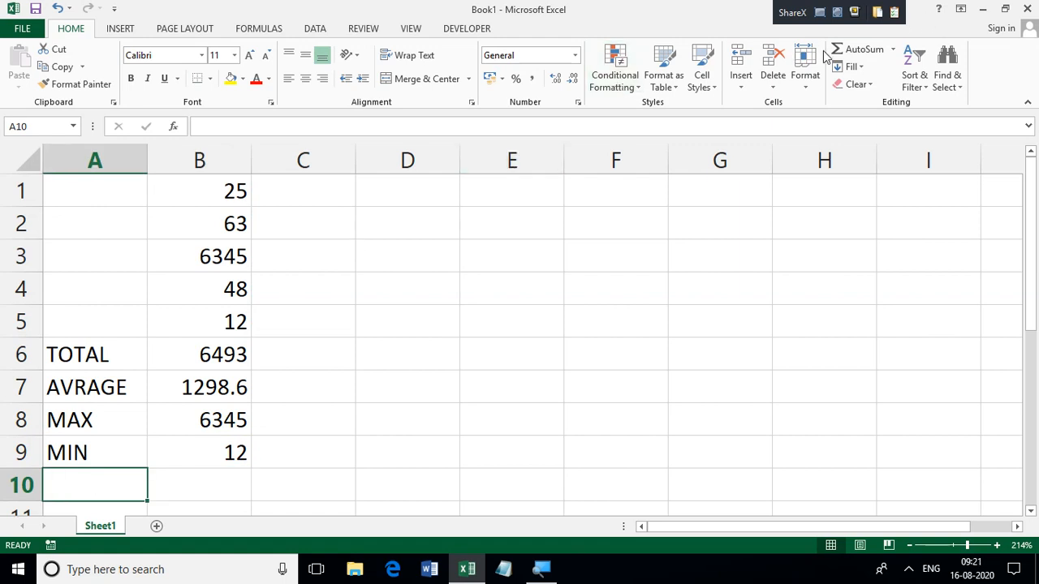
left_click(892, 51)
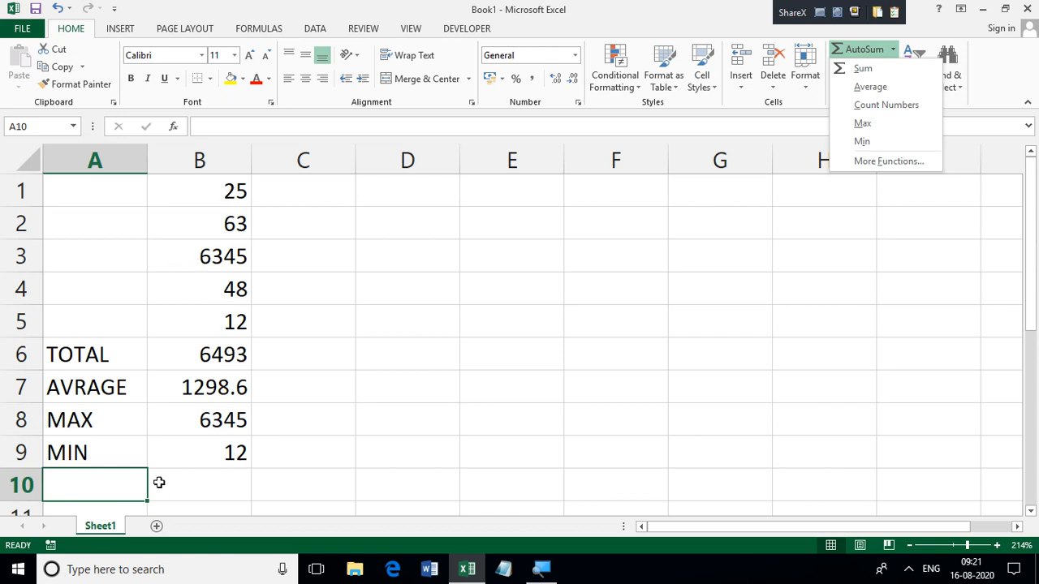
type("cOUN")
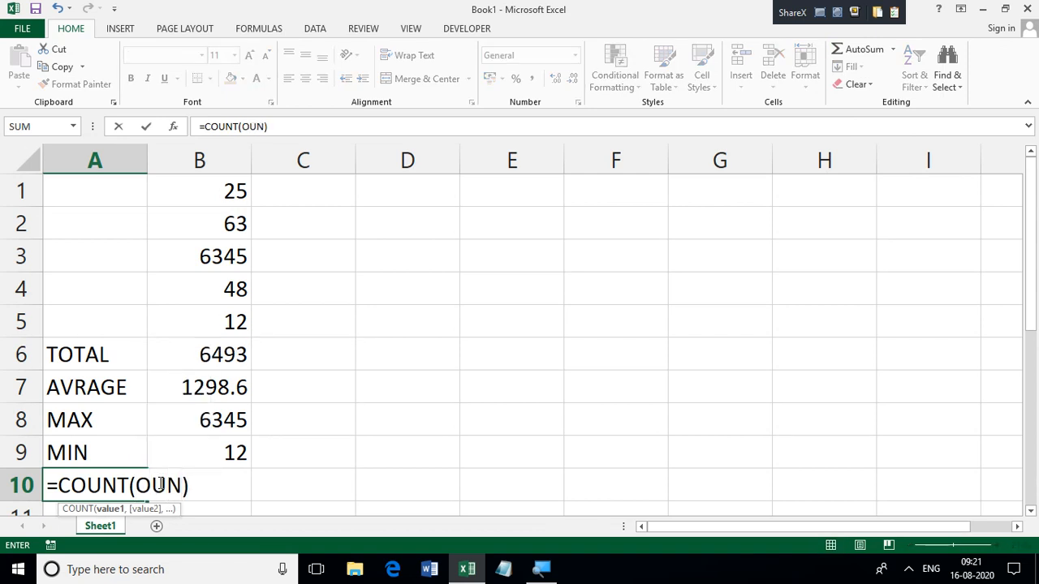
key("BackSpace")
key("BackSpace")
key("BackSpace")
key("BackSpace")
key("BackSpace")
key("BackSpace")
key("BackSpace")
key("BackSpace")
key("BackSpace")
key("BackSpace")
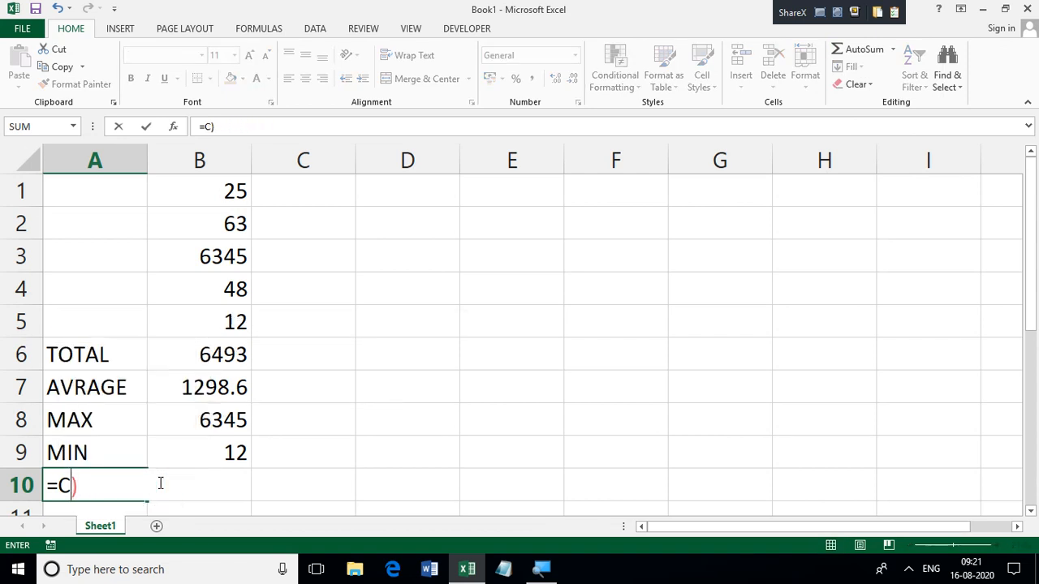
key("Tab")
key("Tab")
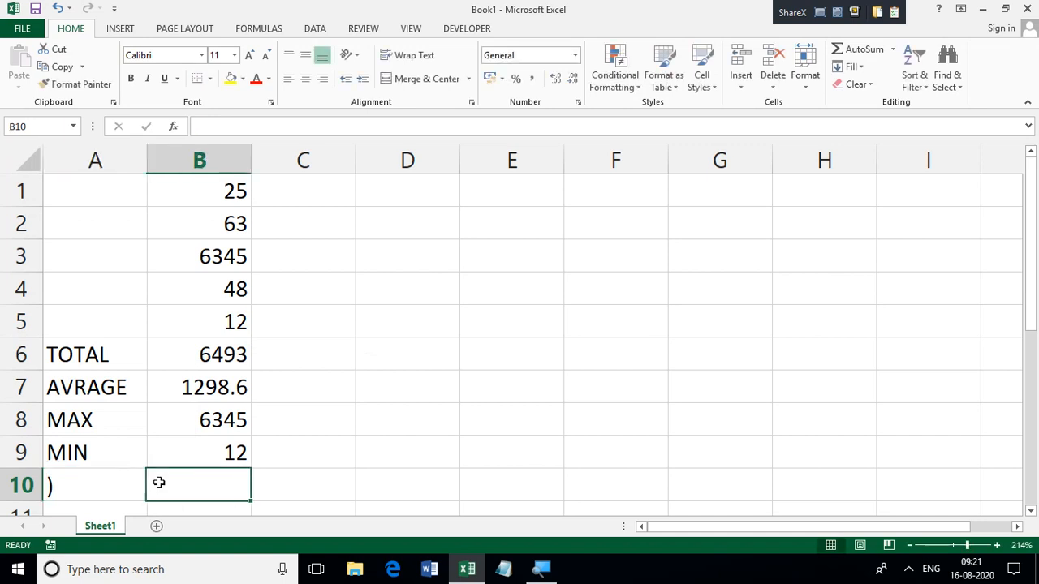
Step: Replace the stray parenthesis in cell A10 with the label COUNT
left_click(58, 486)
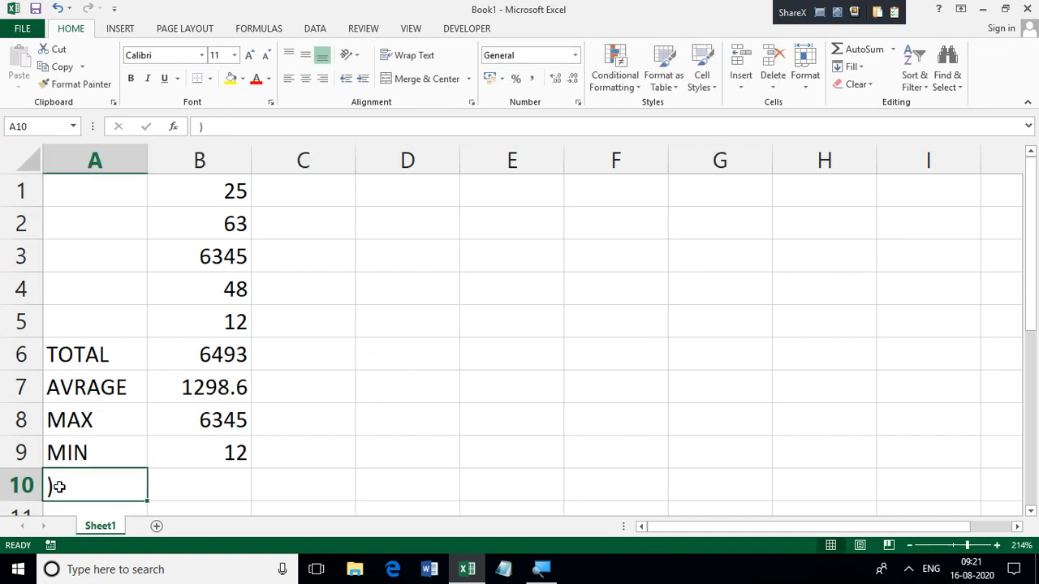
type("COUNT")
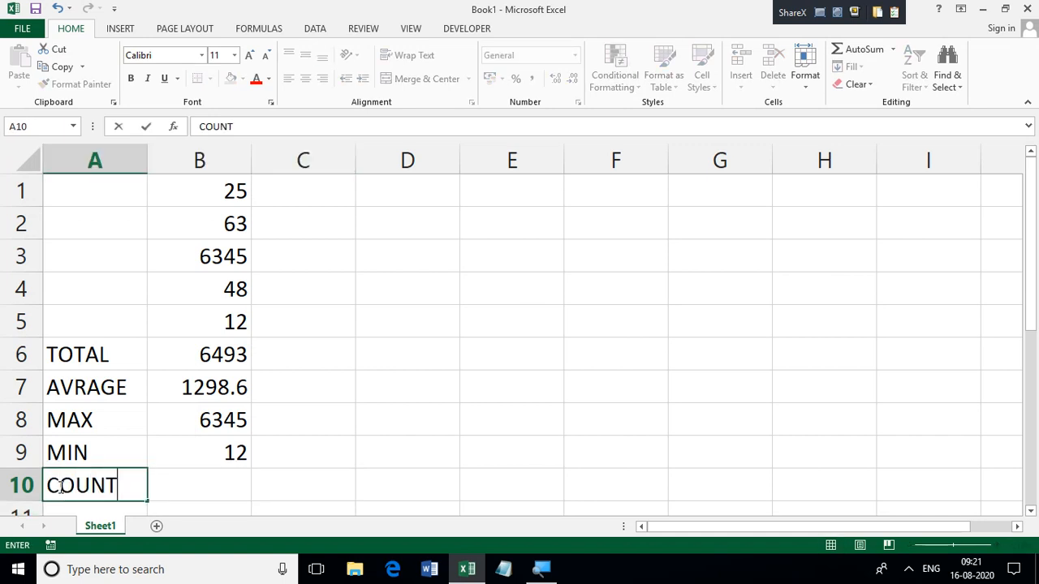
Step: Enter the formula =COUNT(B1:B5) in cell B10 to count the numbers in the column
left_click(212, 479)
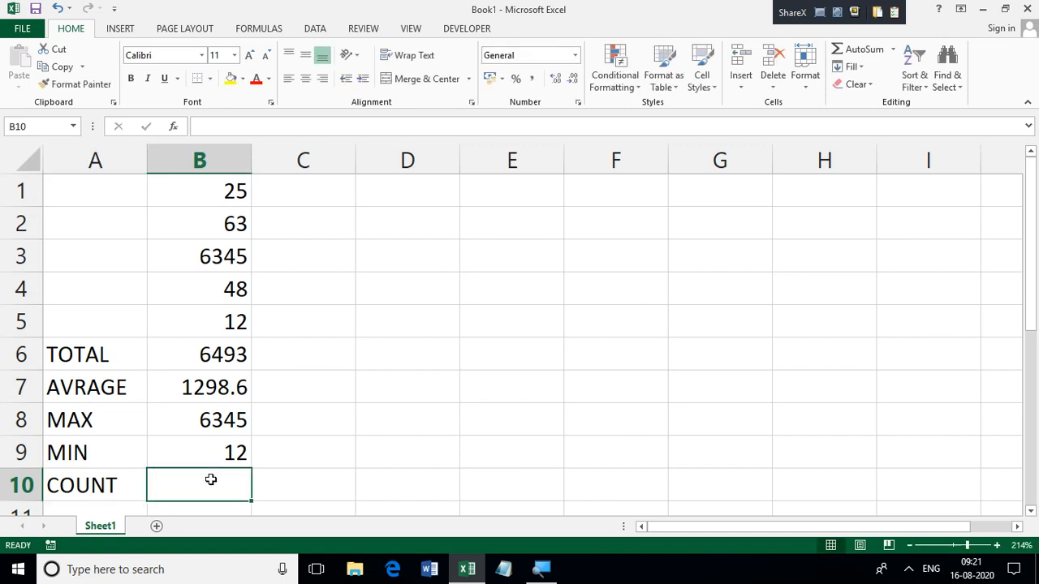
type("=C")
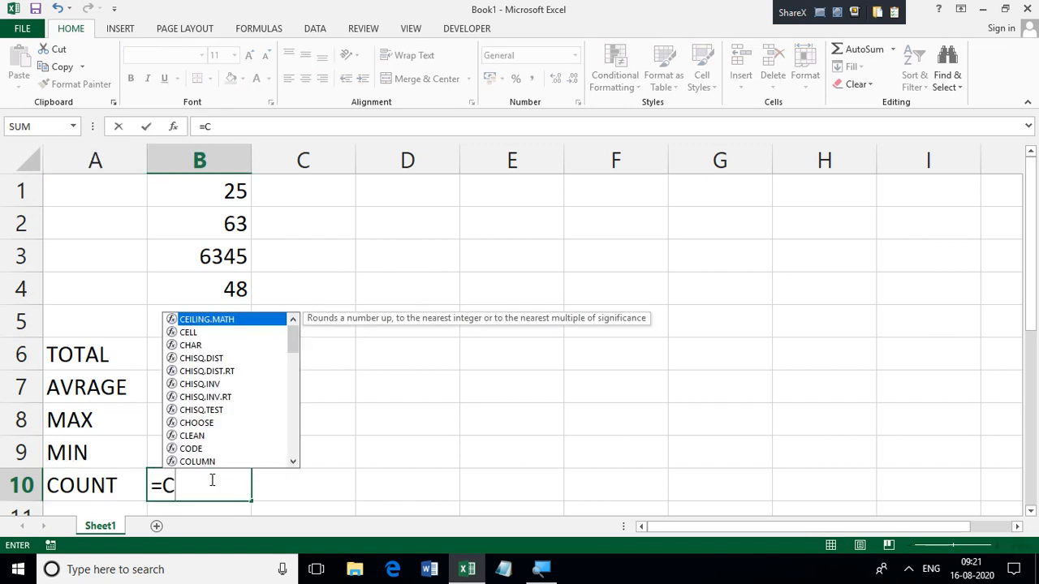
type("OUNT")
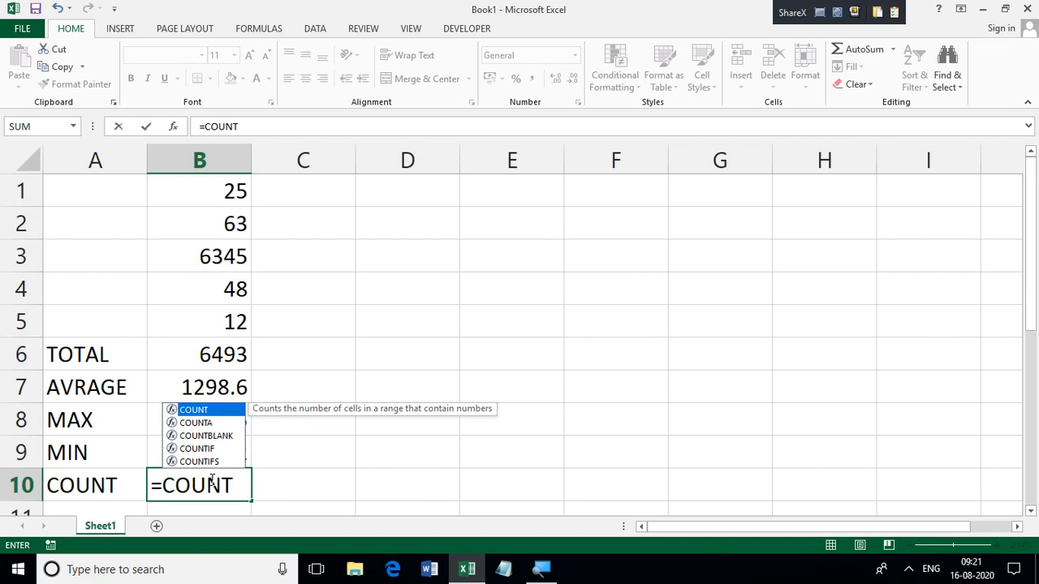
type("N")
key("BackSpace")
type("(")
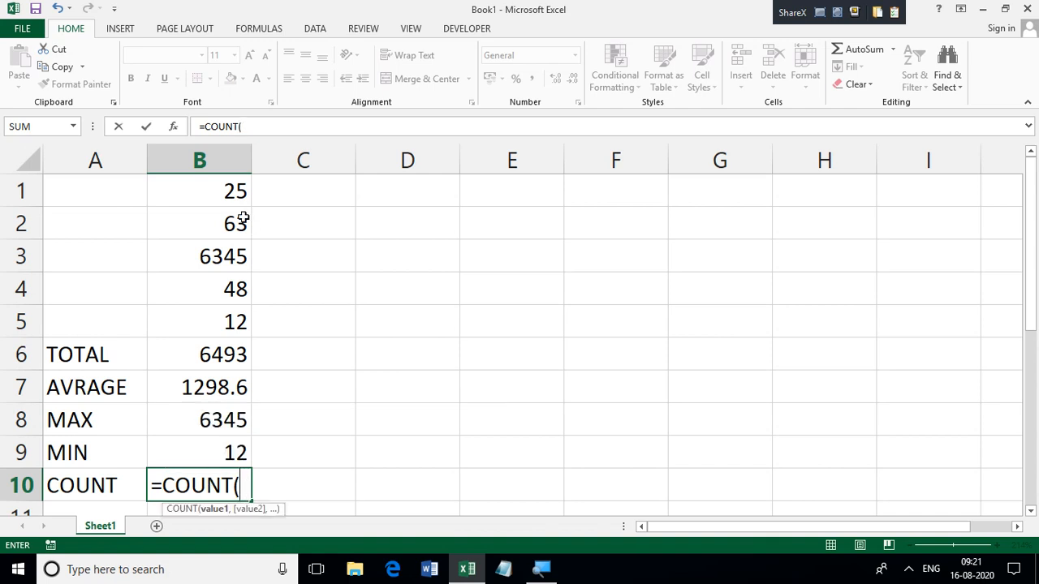
left_click_drag(233, 191, 241, 323)
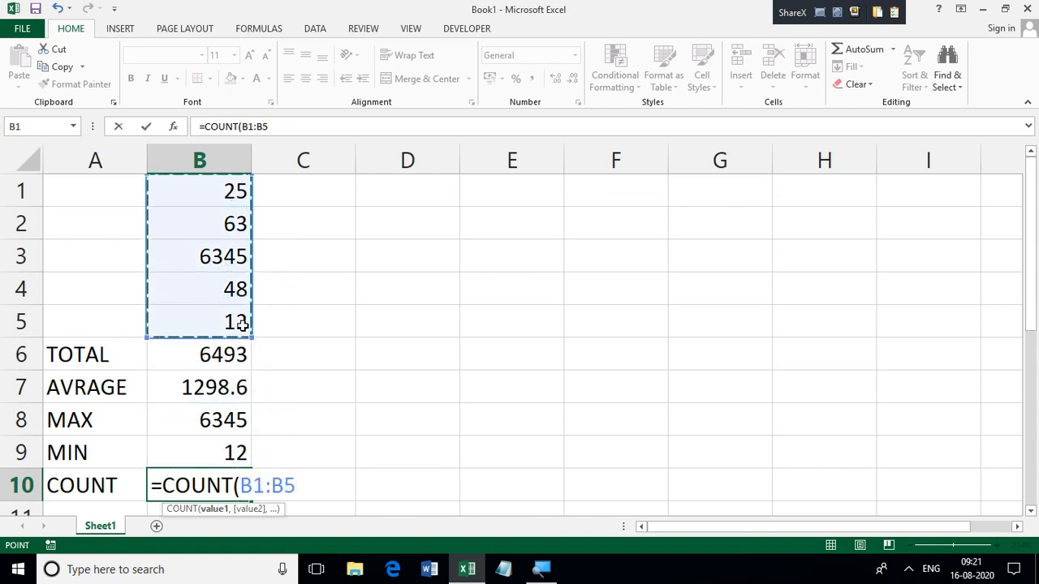
type(")")
key("Return")
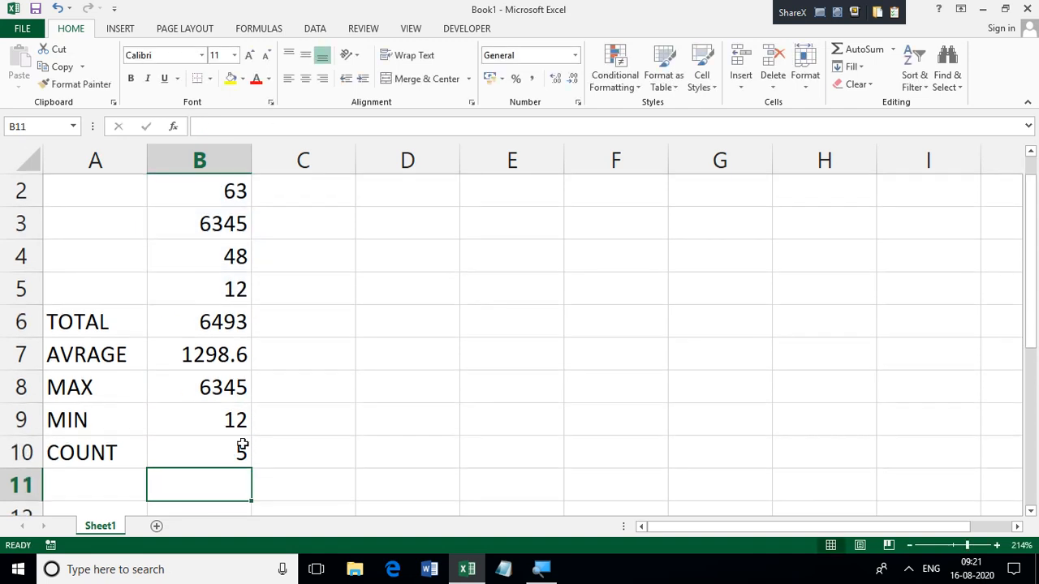
left_click(216, 454)
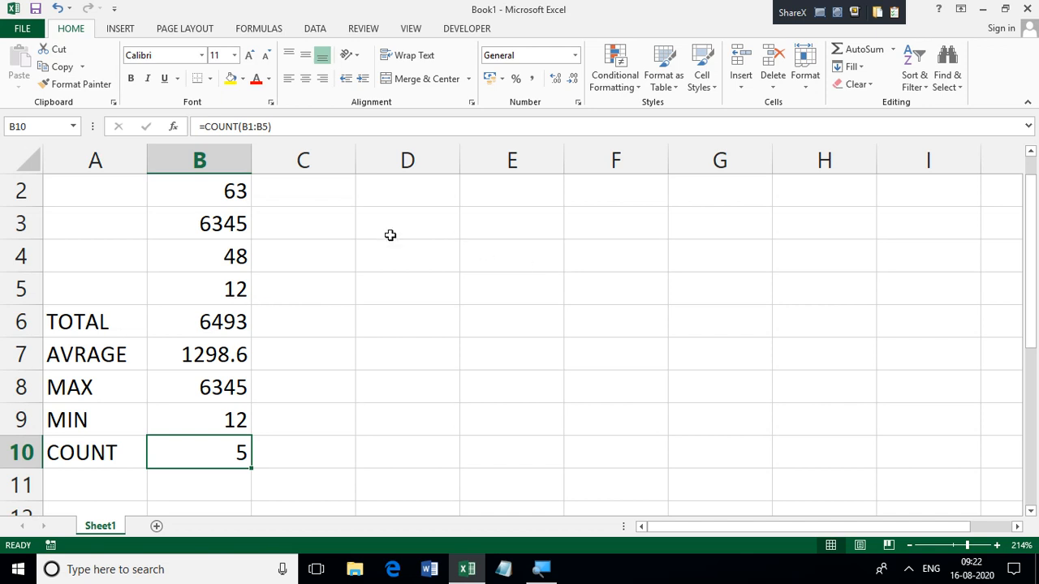
Step: Enter a second set of numbers, 54, 6, 35 and 54, in cells D2 to D5
left_click(406, 191)
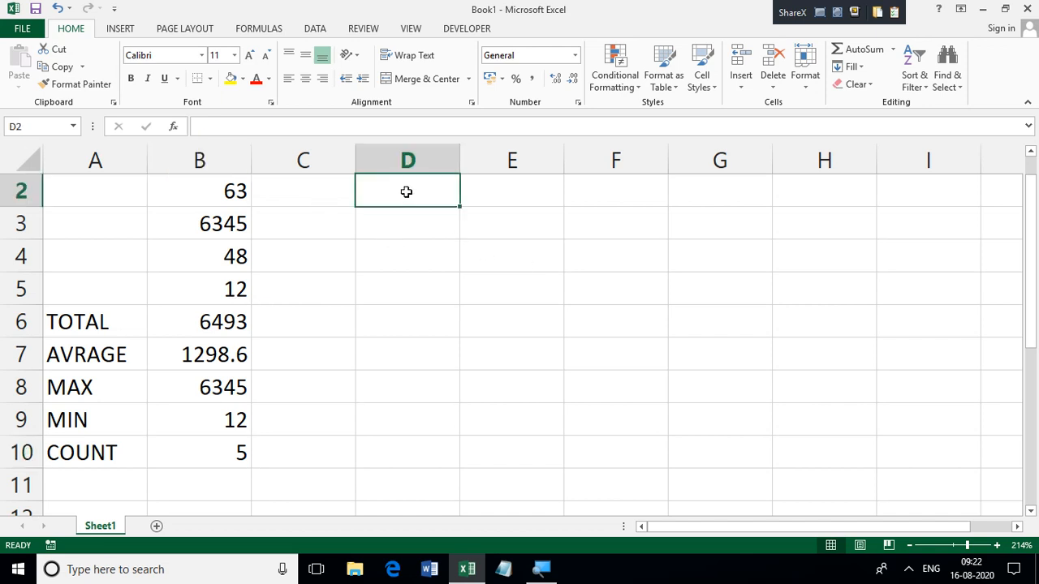
type("54")
key("Return")
type("6")
key("Return")
type("35")
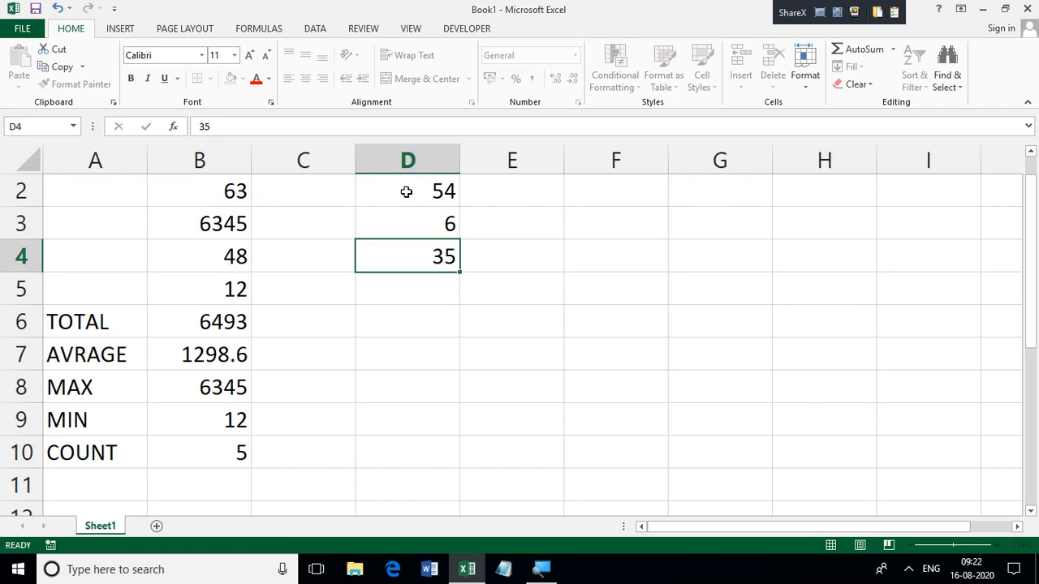
key("Return")
type("54")
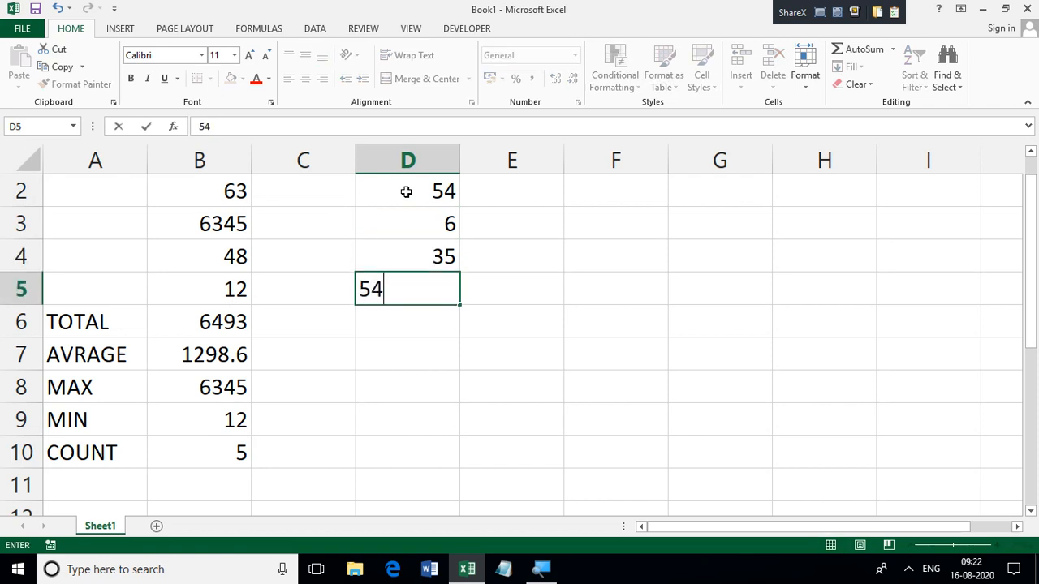
key("Return")
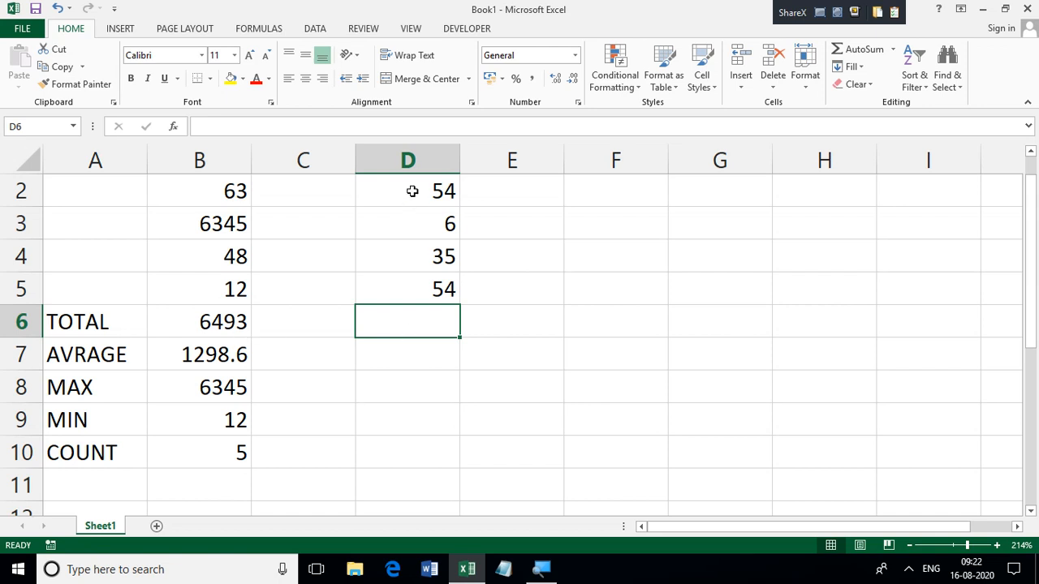
Step: Copy the TOTAL formula from cell B6 into cell D6 for the second column of numbers
left_click(234, 321)
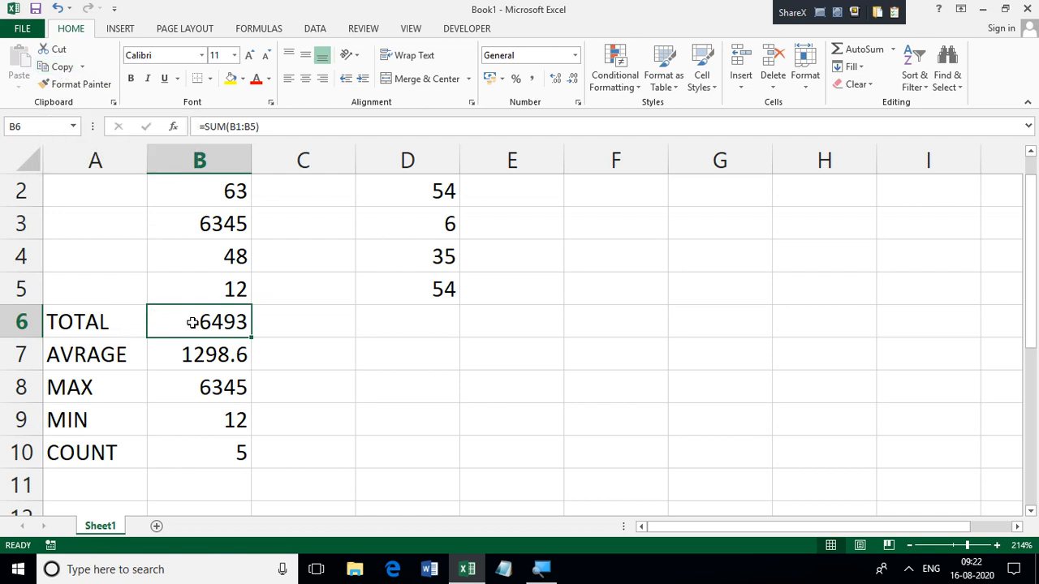
key("ctrl+c")
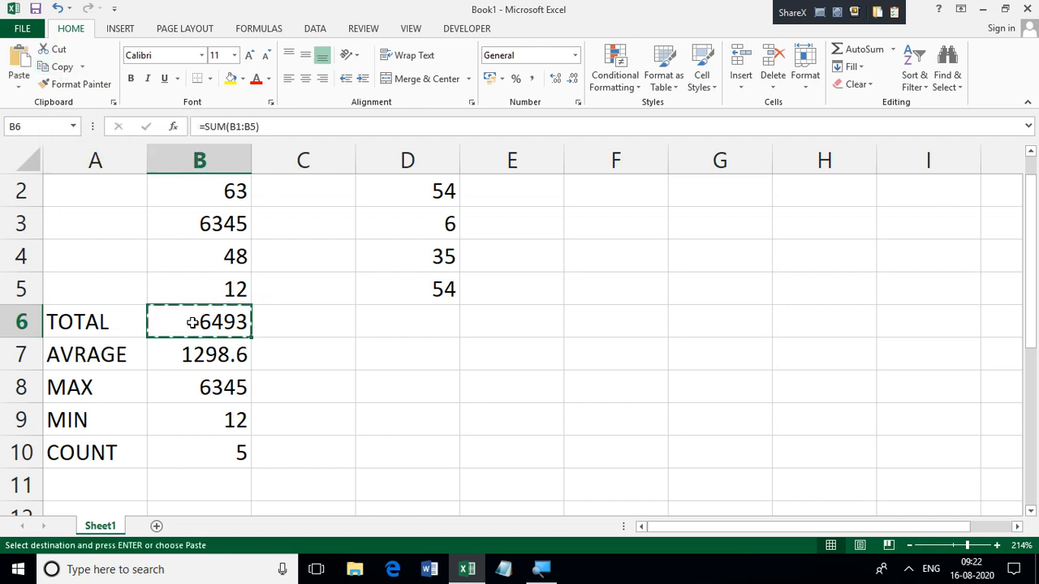
left_click(433, 325)
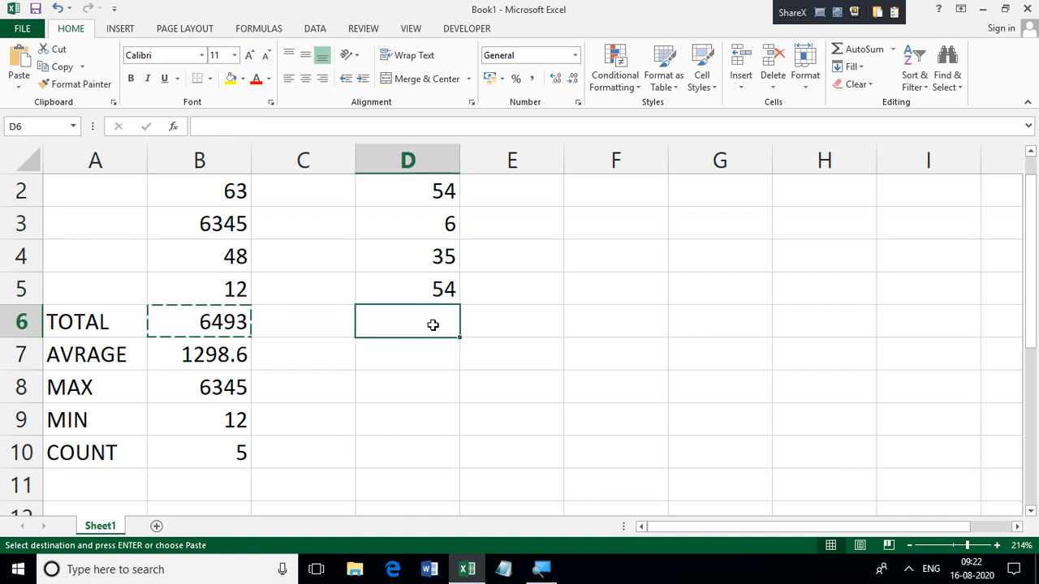
key("ctrl+v")
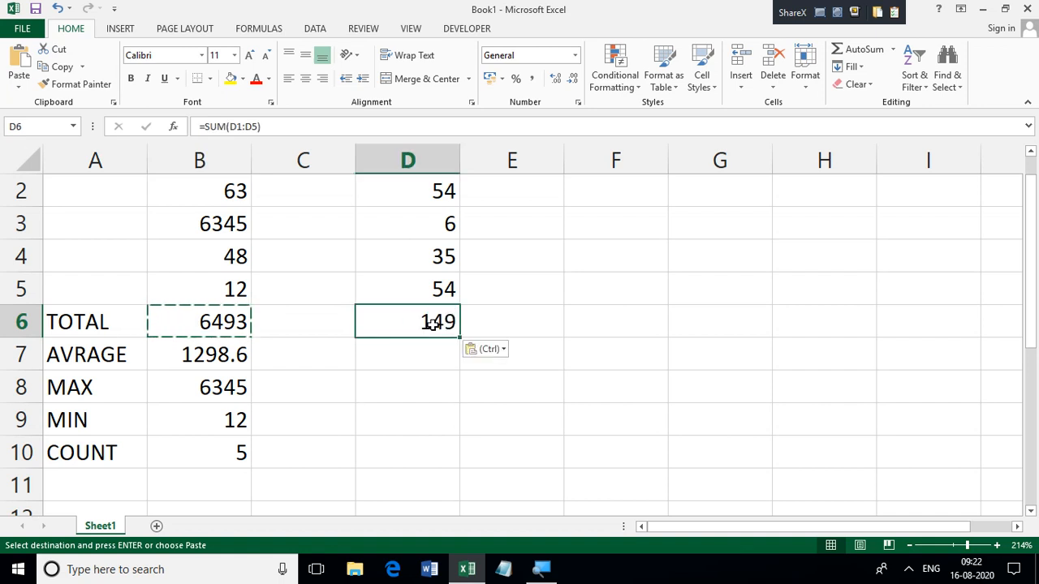
key("Escape")
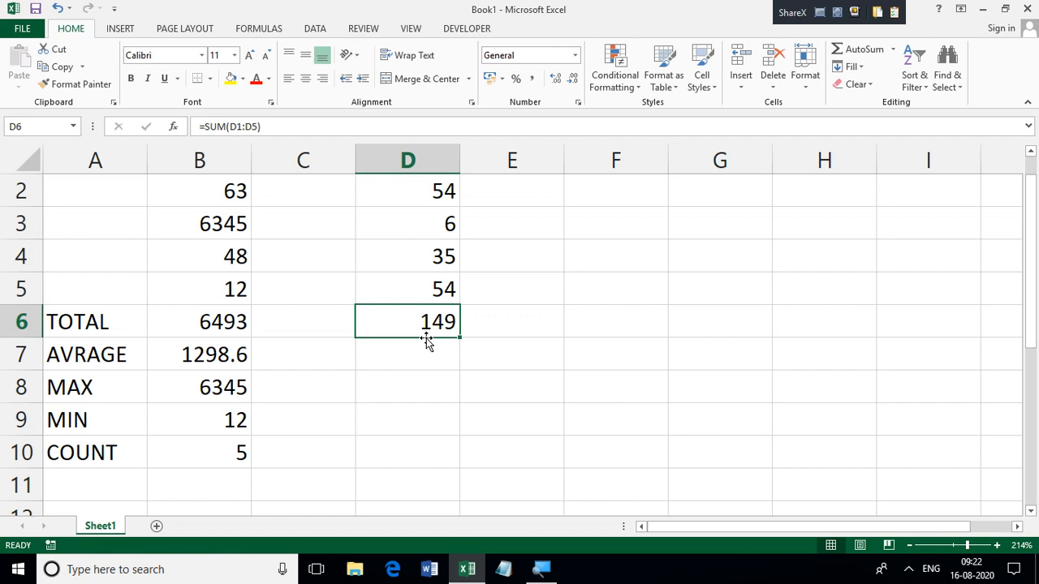
Step: Try to copy the text of the AVERAGE formula in cell B7 into cell D7
left_click(208, 354)
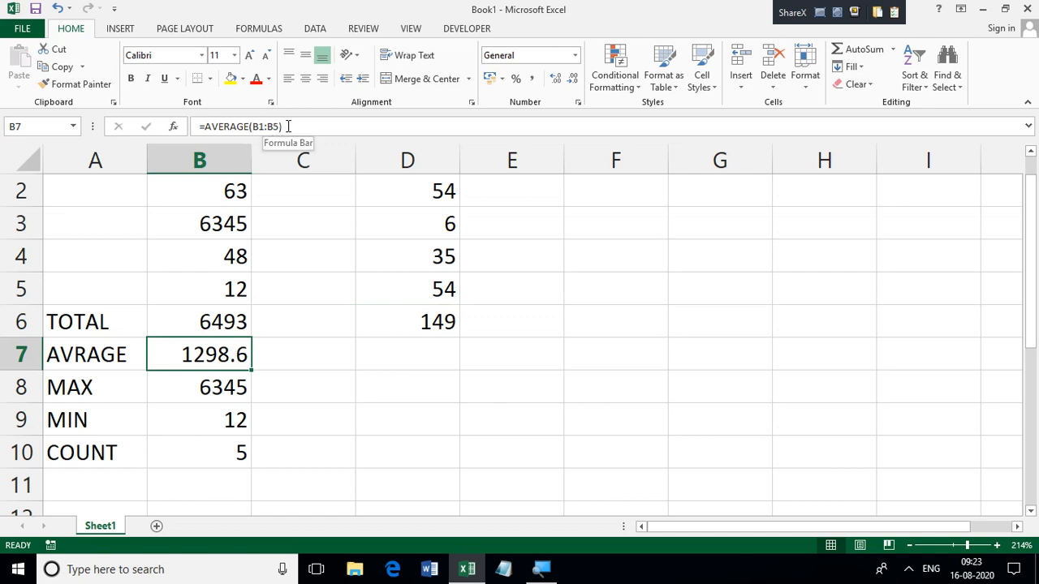
left_click(993, 545)
left_click(993, 545)
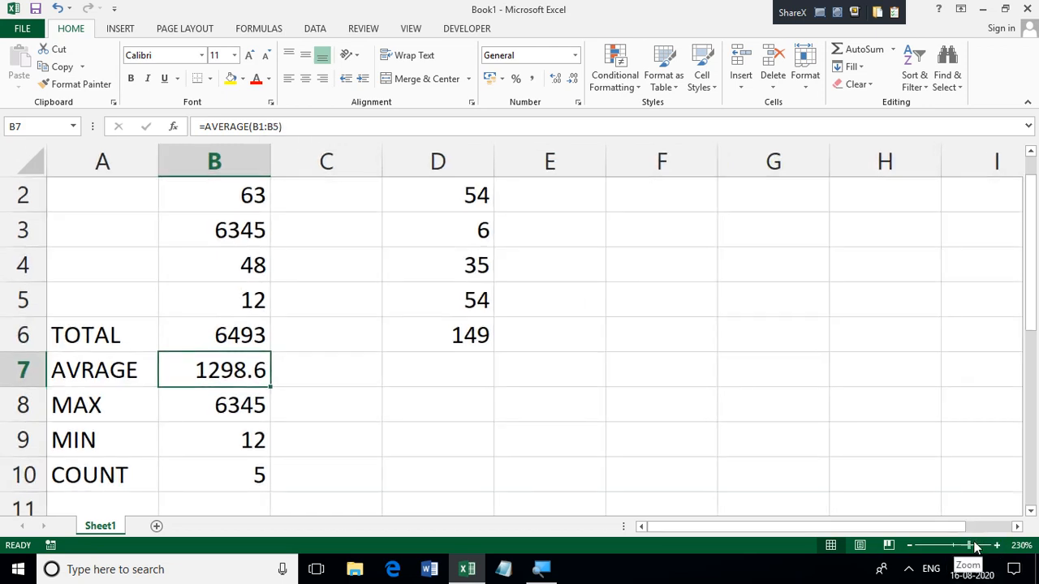
left_click_drag(976, 547, 964, 548)
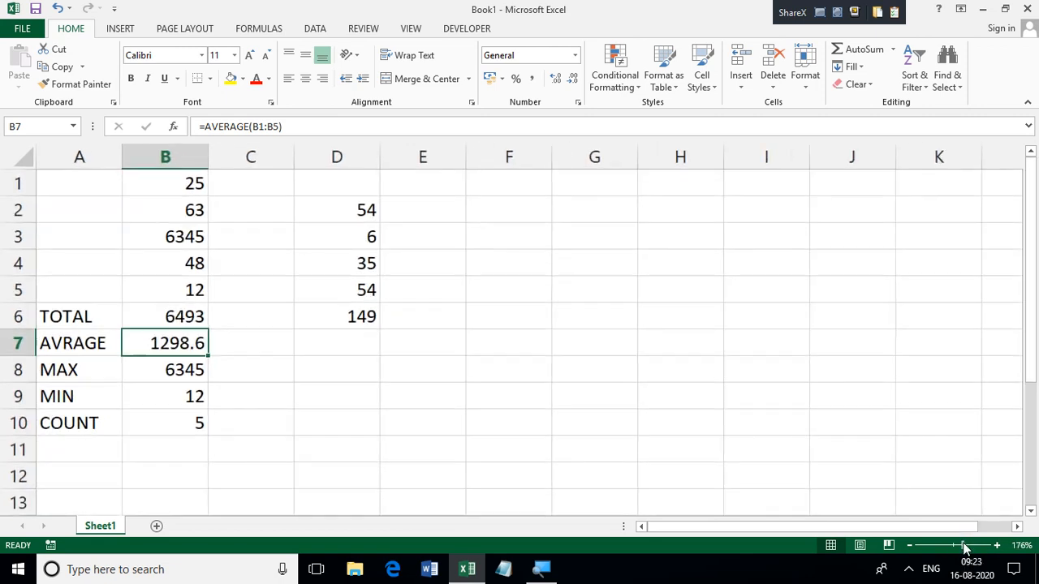
left_click(280, 128)
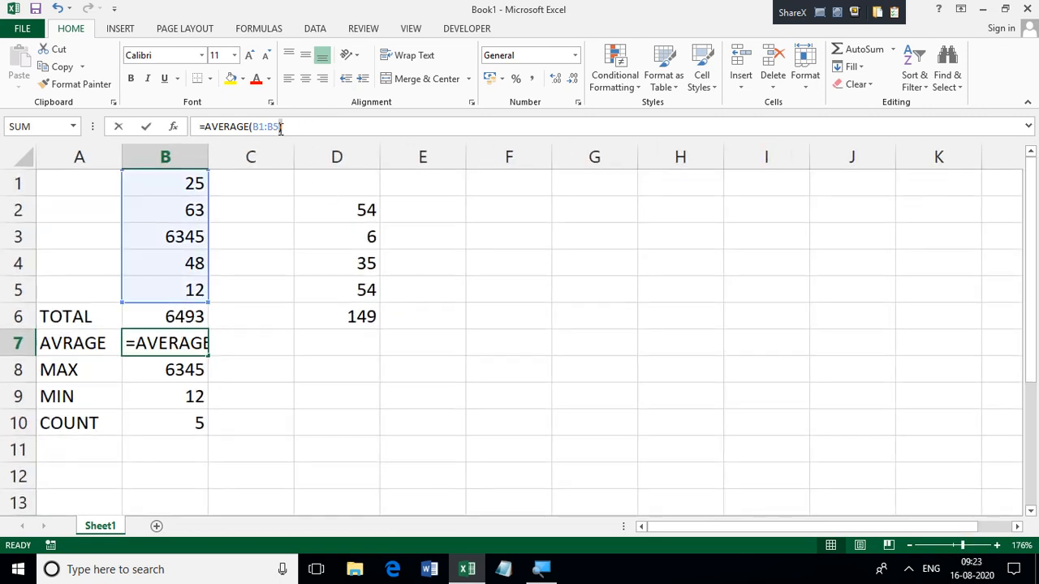
left_click_drag(280, 128, 184, 132)
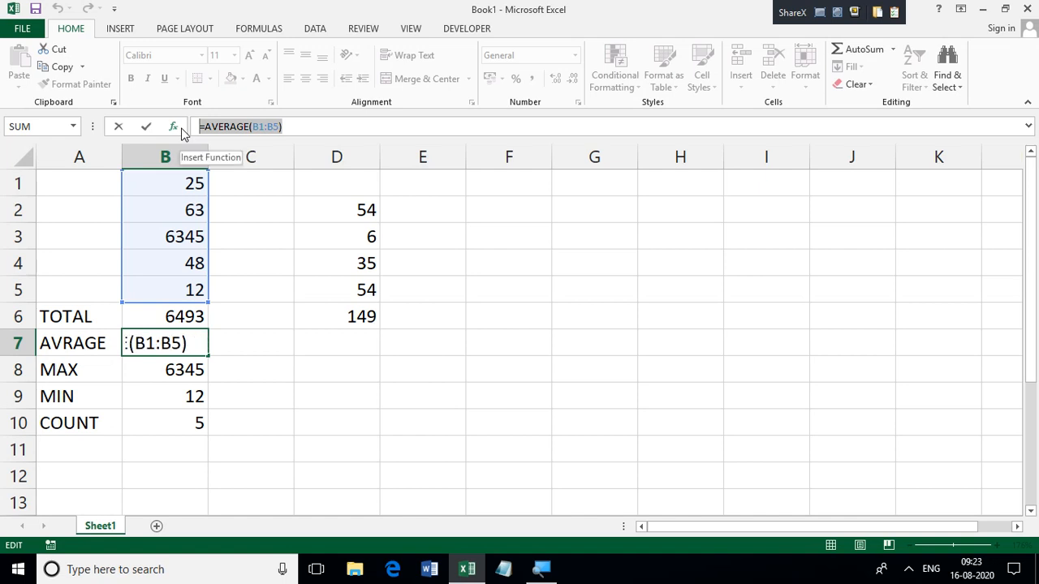
key("ctrl+c")
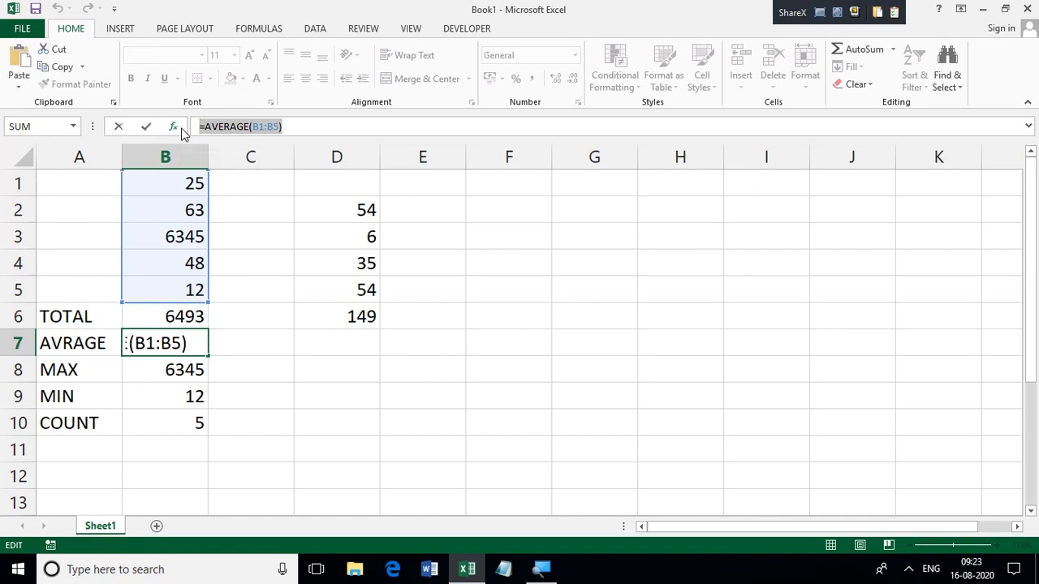
left_click(362, 346)
key("ctrl+v")
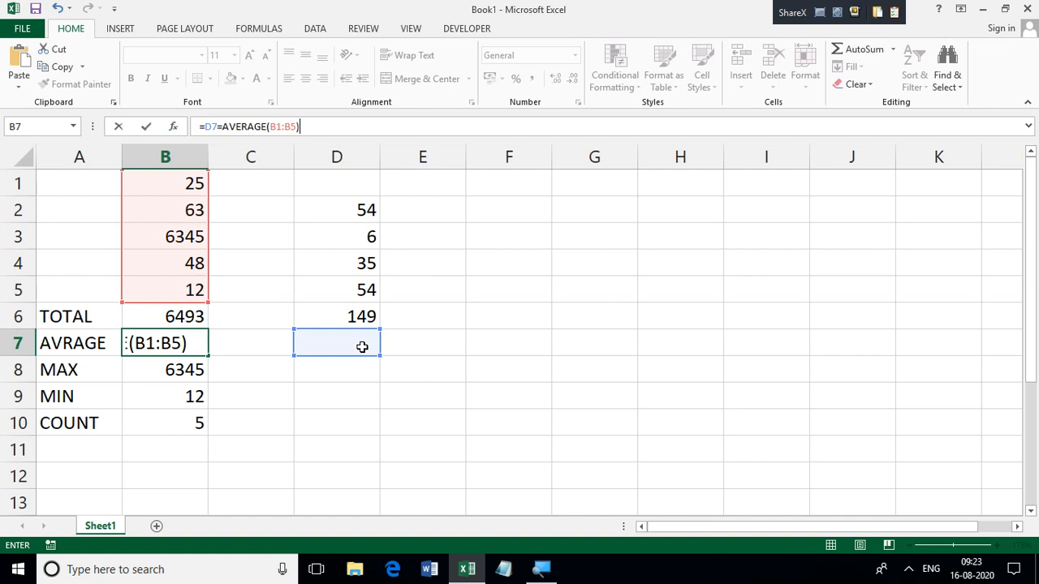
key("Return")
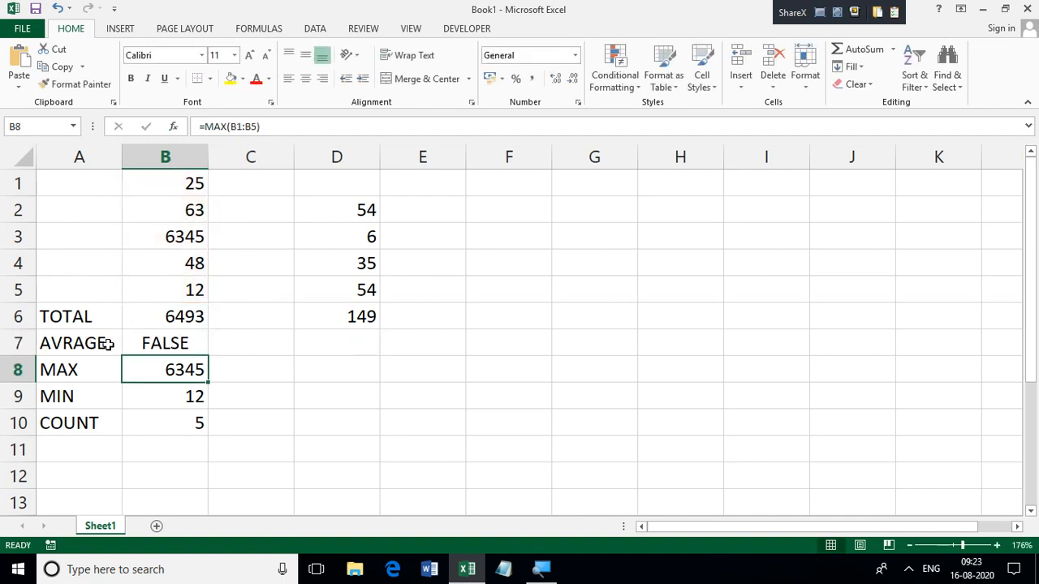
Step: Remove the stray D7 reference and extra equals sign from the formula in B7 so that it reads =AVERAGE(B1:B5)
left_click(143, 349)
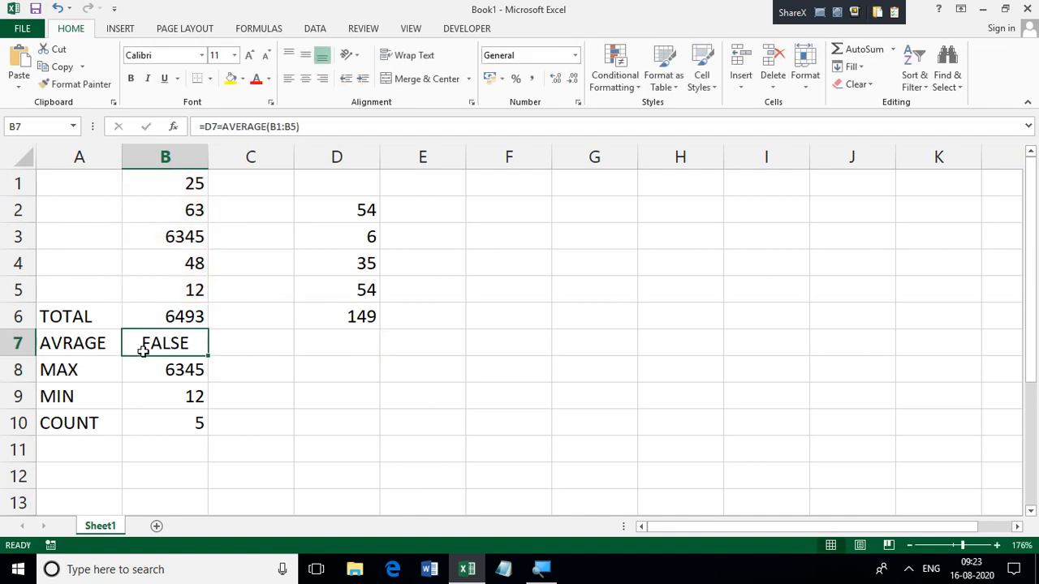
key("alt")
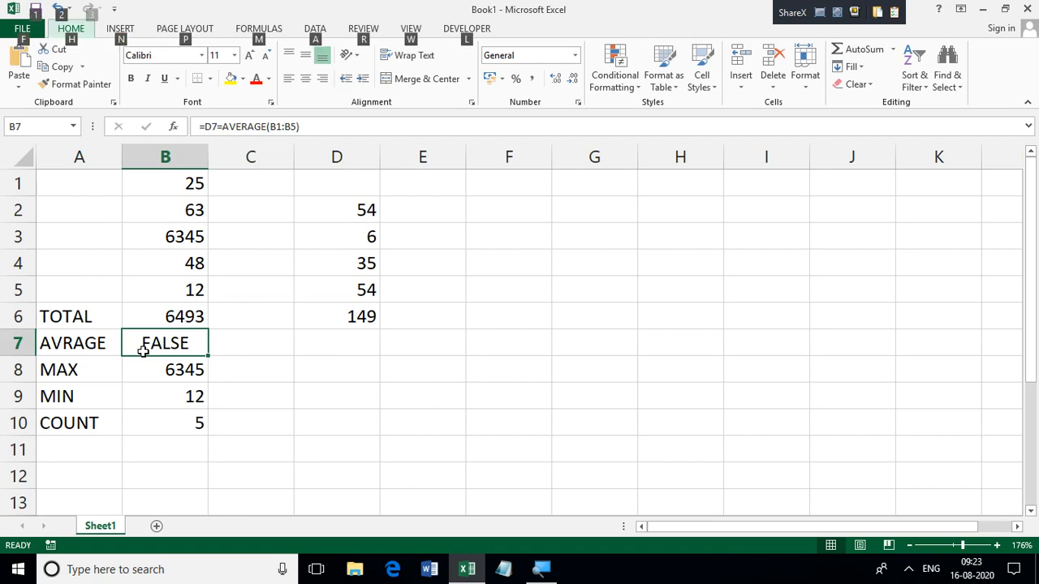
left_click(219, 128)
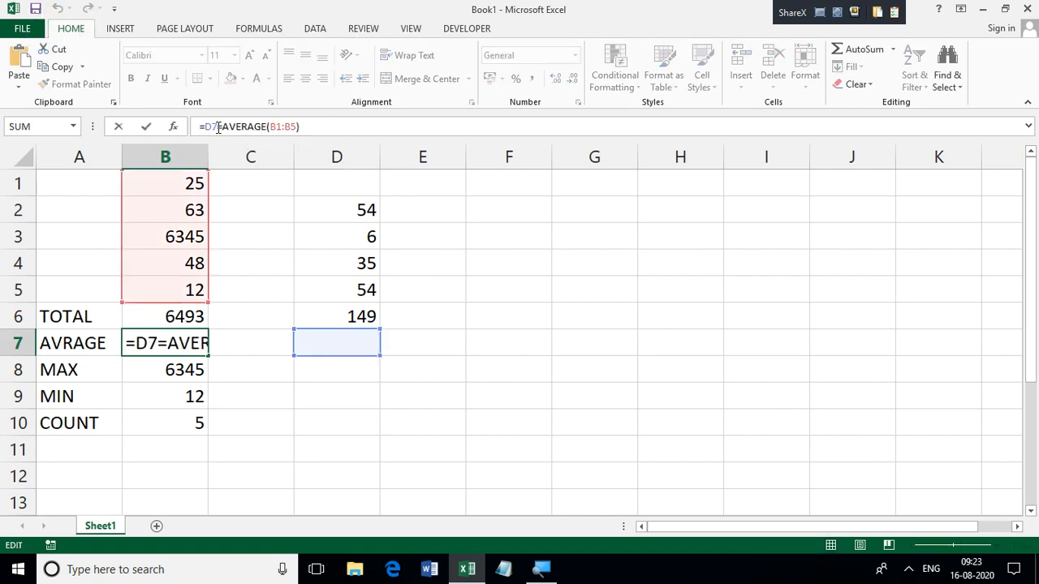
key("BackSpace")
key("BackSpace")
key("BackSpace")
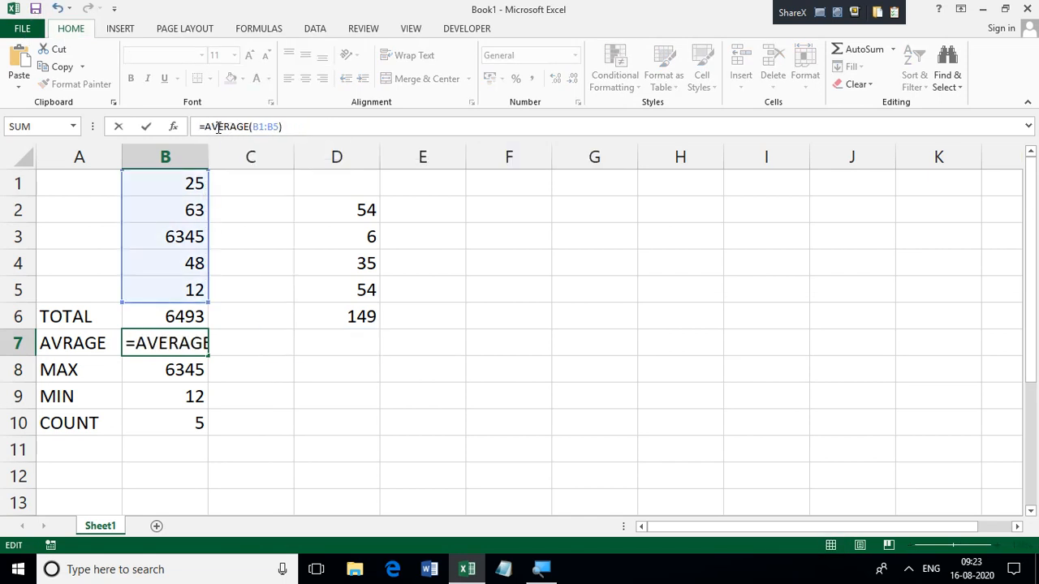
key("Return")
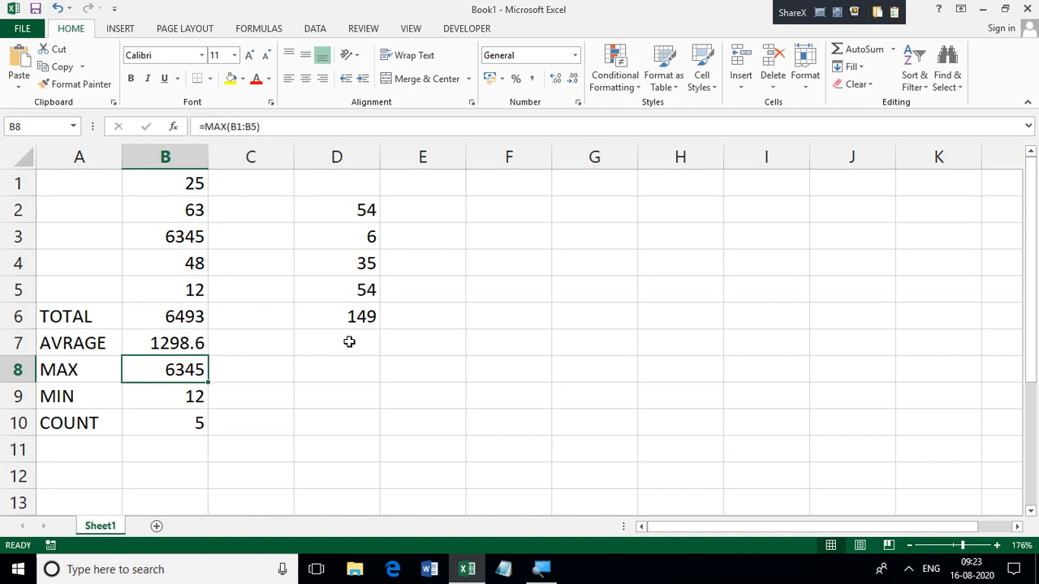
Step: Copy the average cell B7 and paste its formula into cell D7
left_click(346, 341)
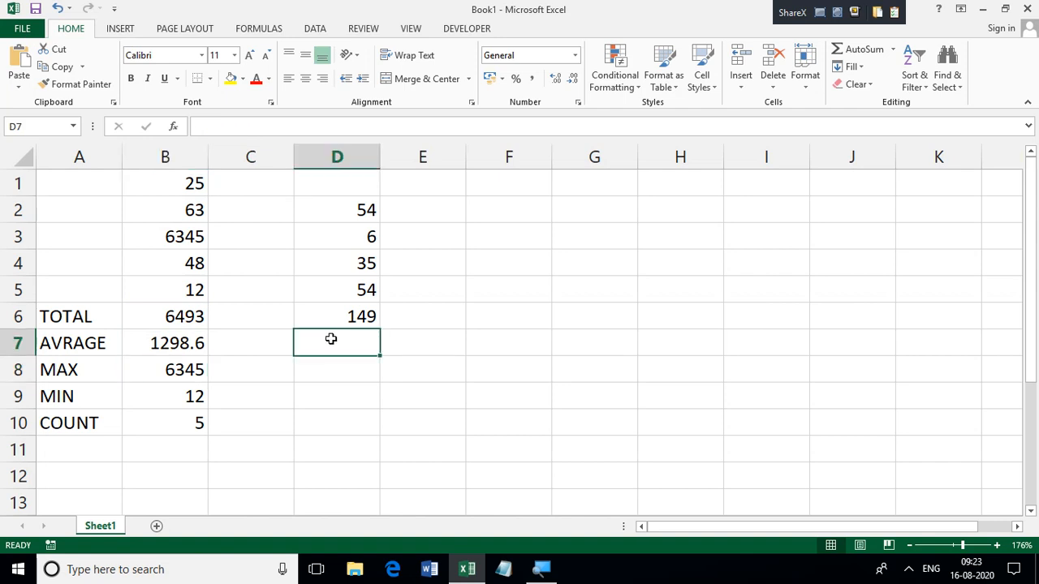
left_click(186, 343)
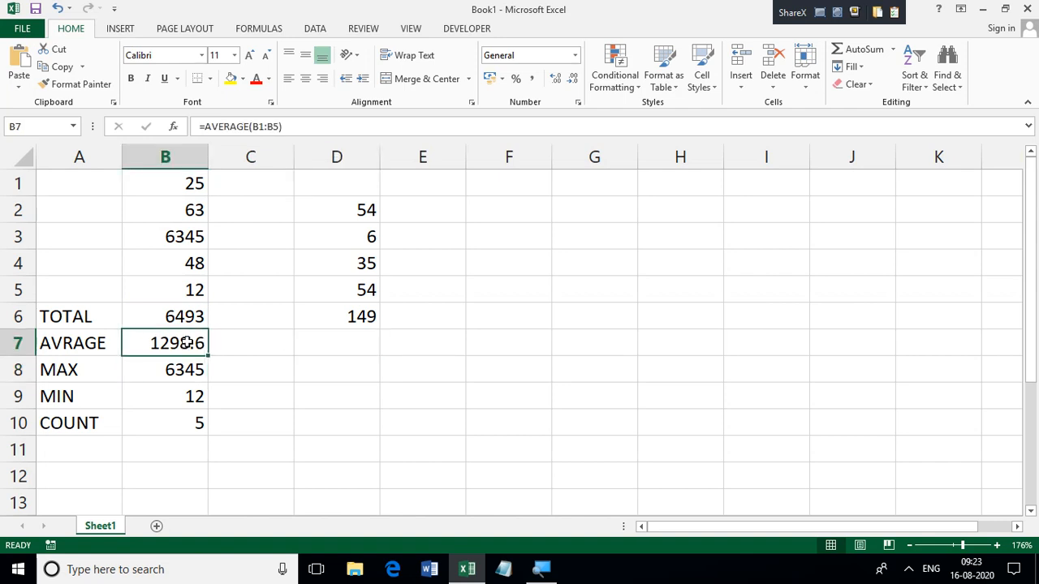
key("ctrl+c")
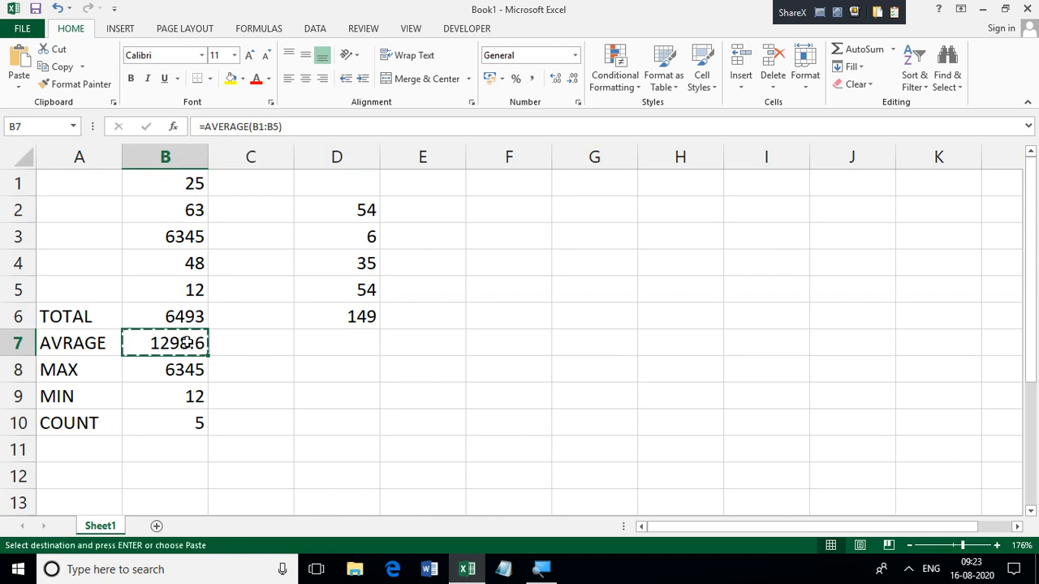
left_click(365, 346)
key("ctrl+v")
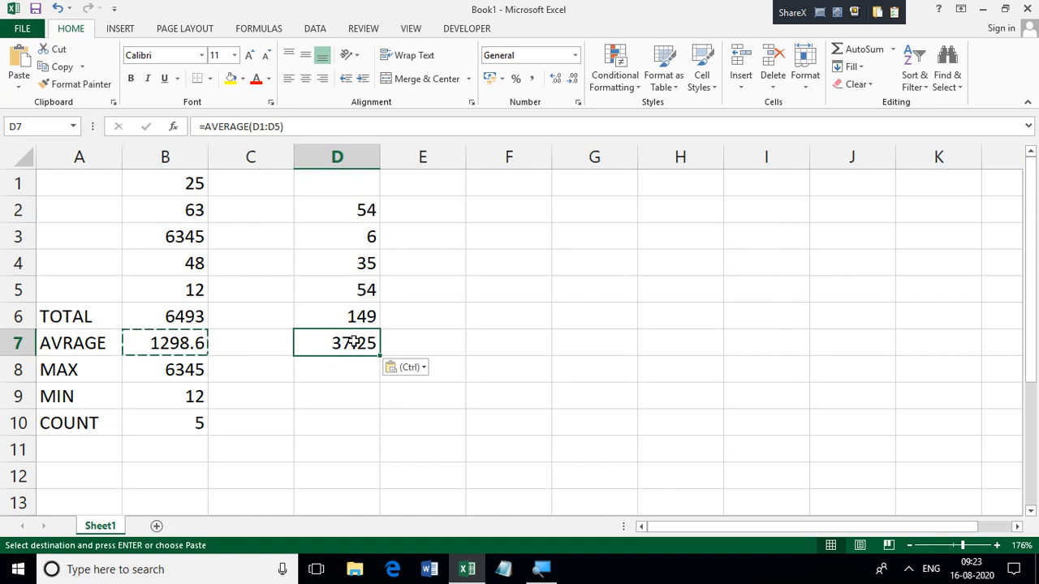
Step: Copy the MAX formula from cell B8 into cell D8 for the second column of numbers
left_click(182, 371)
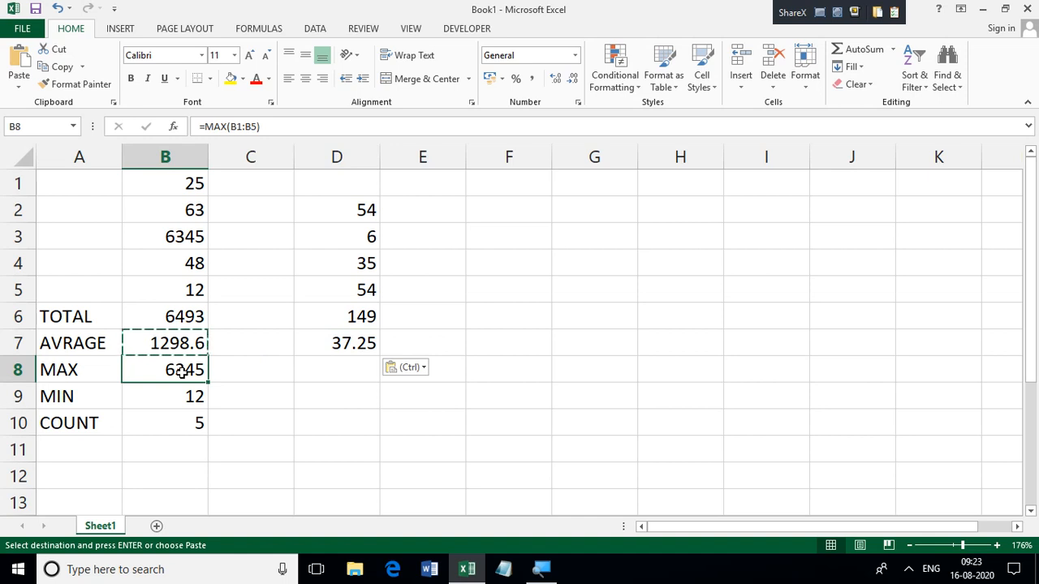
key("ctrl+c")
left_click(335, 371)
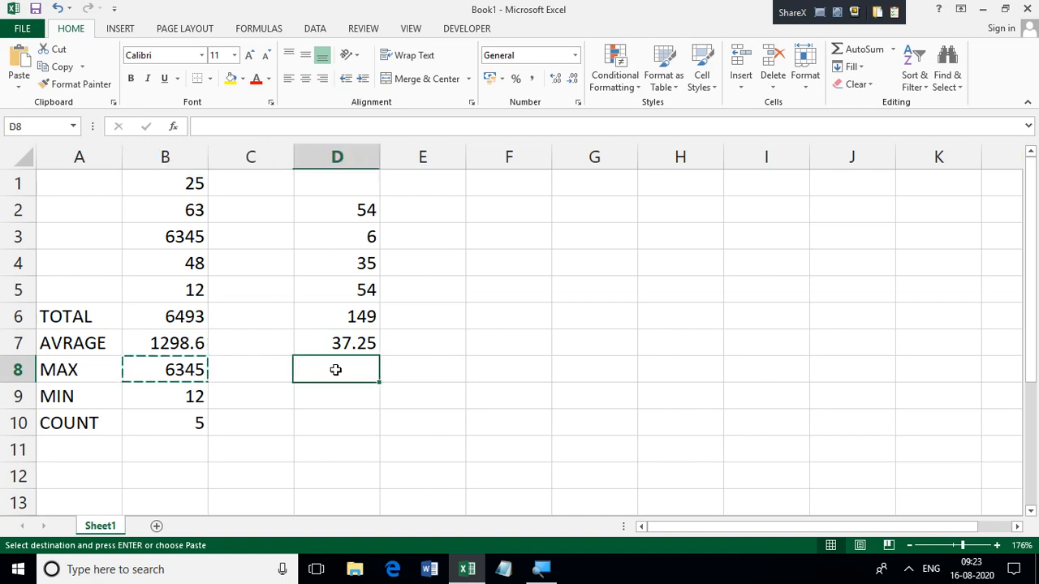
key("ctrl+v")
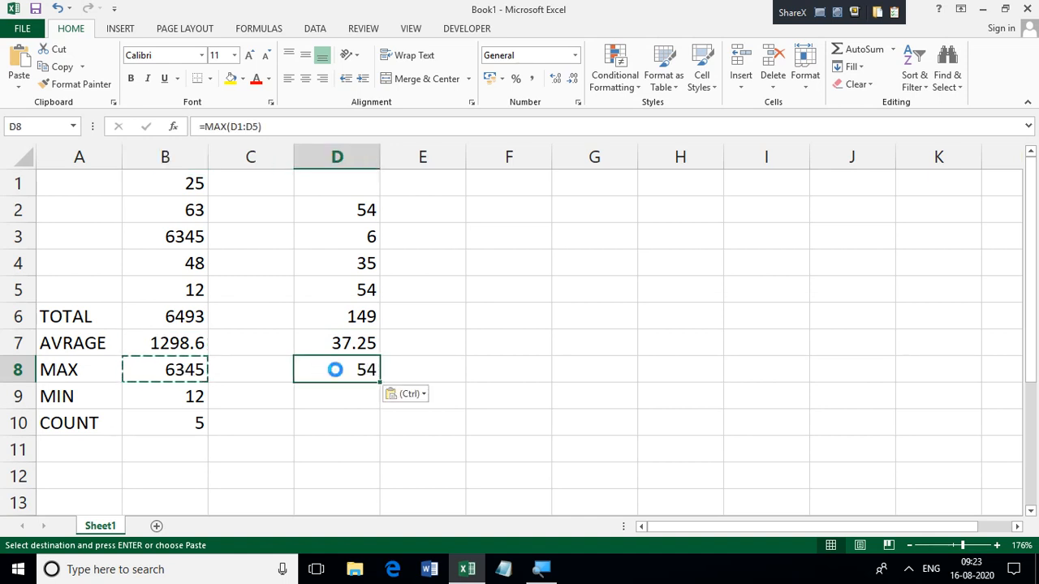
key("Escape")
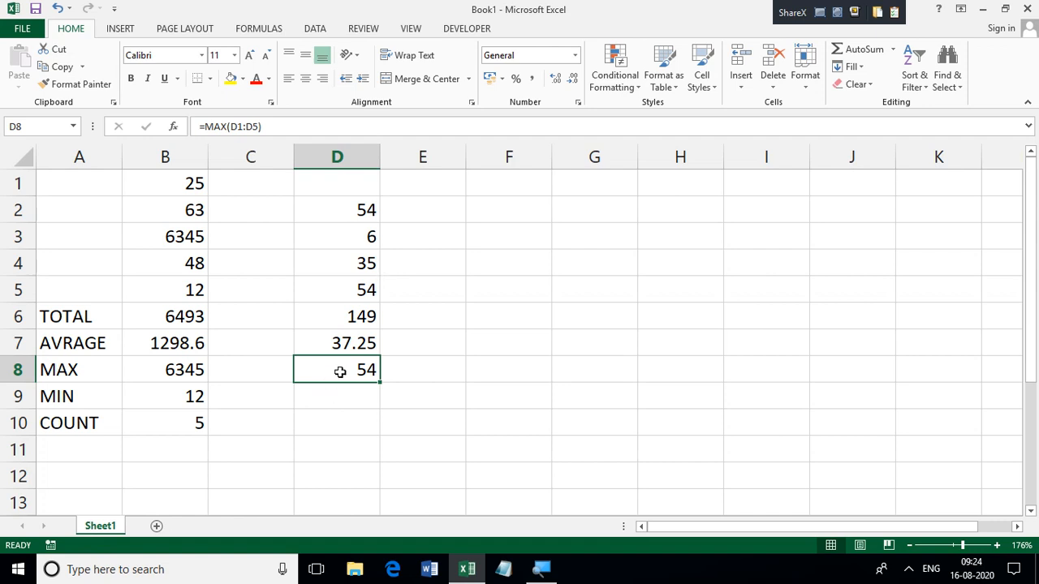
key("ctrl+c")
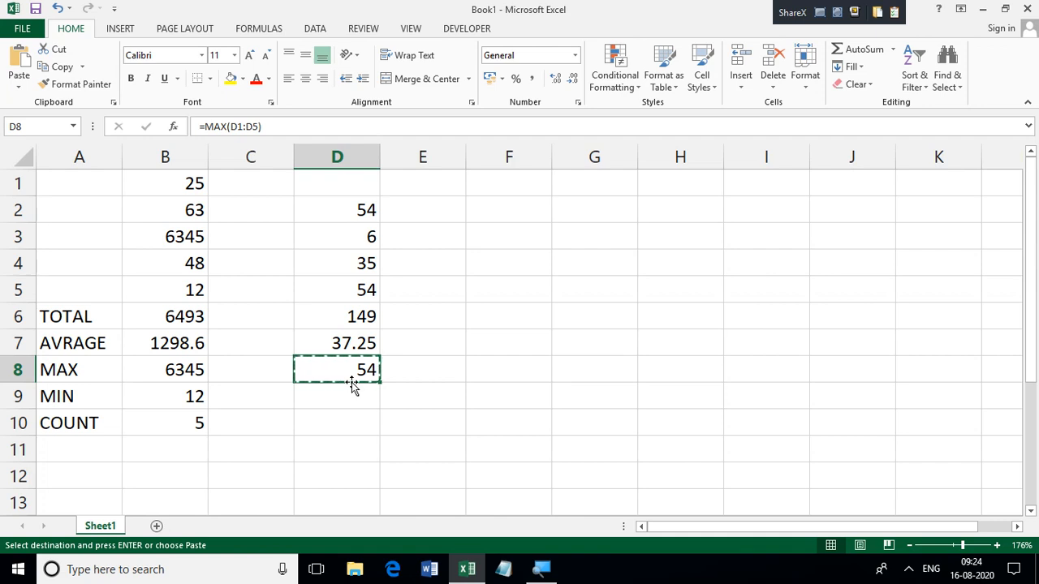
key("Escape")
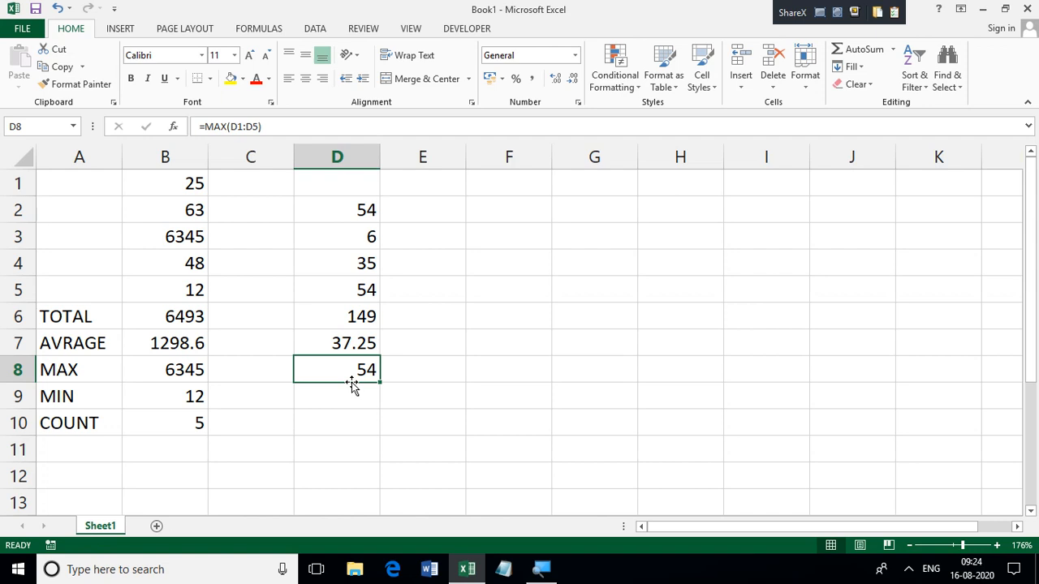
left_click(351, 395)
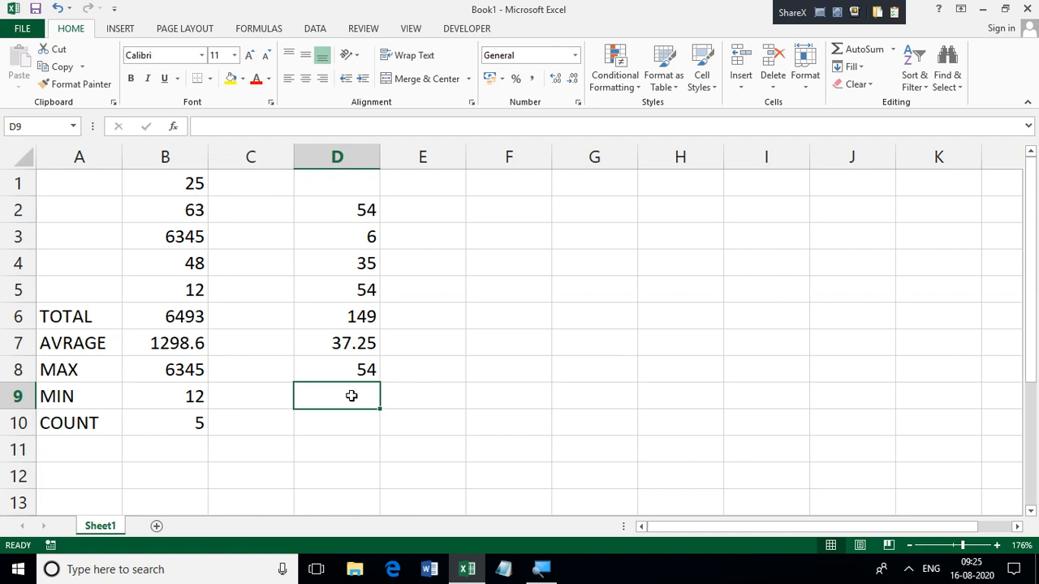
Step: Enter 5 in cell F2 and 10 in cell F3 as the start of a number series
left_click(530, 258)
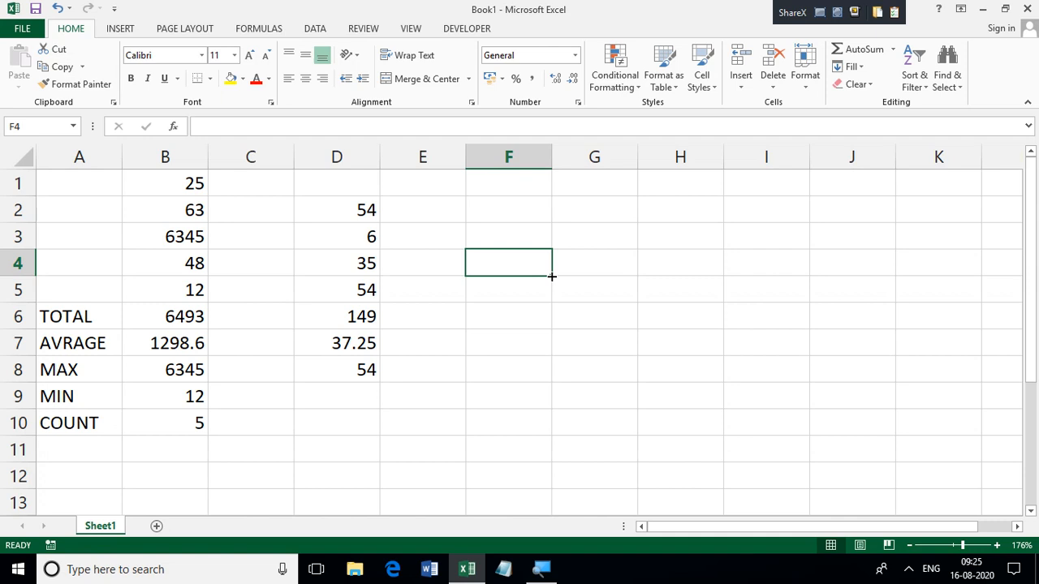
key("Up")
key("Up")
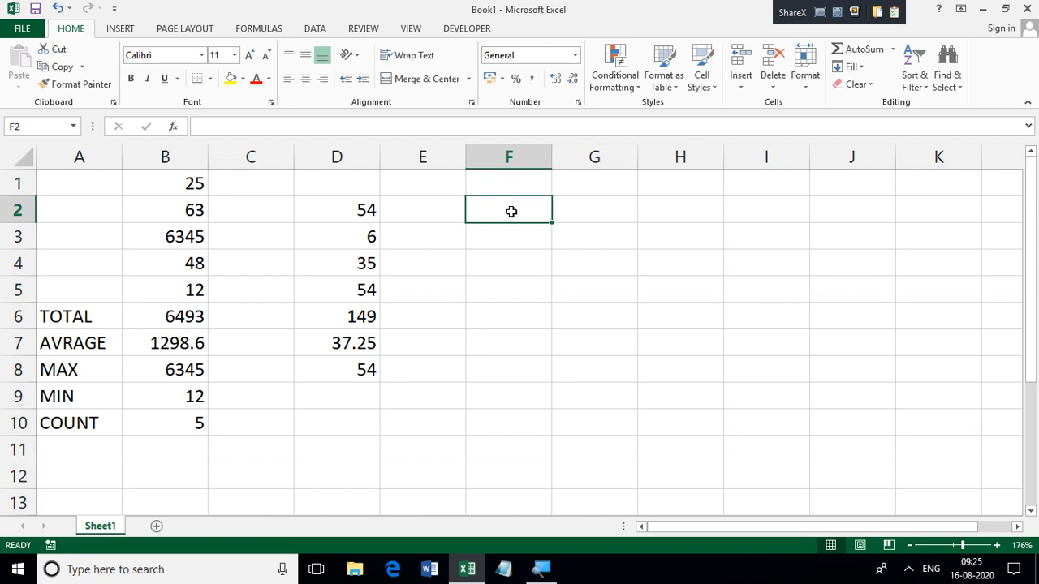
type("5")
key("Return")
type("10")
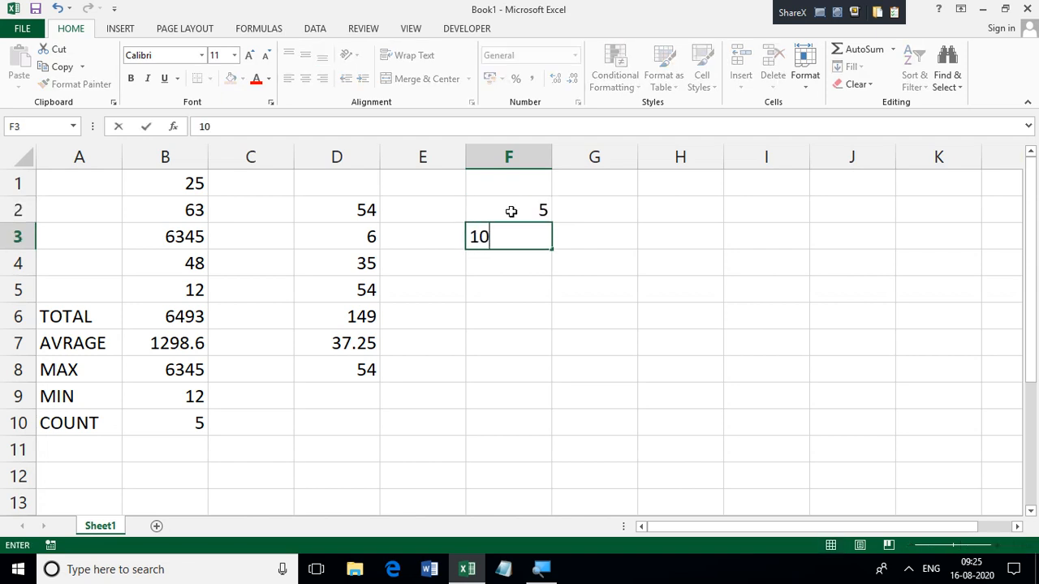
key("Return")
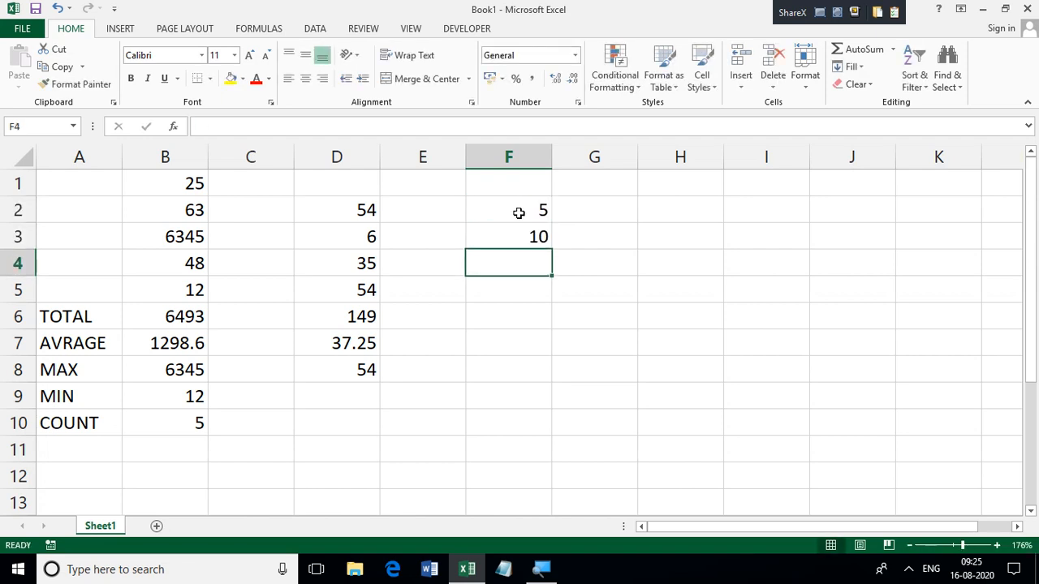
Step: Extend the number series from F2:F3 down to cell F11 with AutoFill
left_click(521, 213)
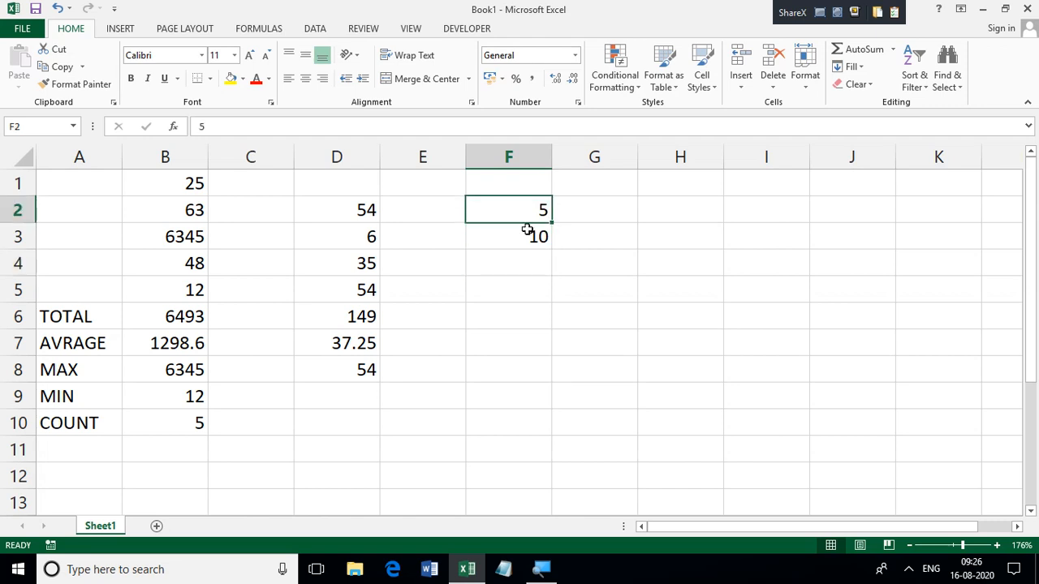
left_click(529, 234, "shift")
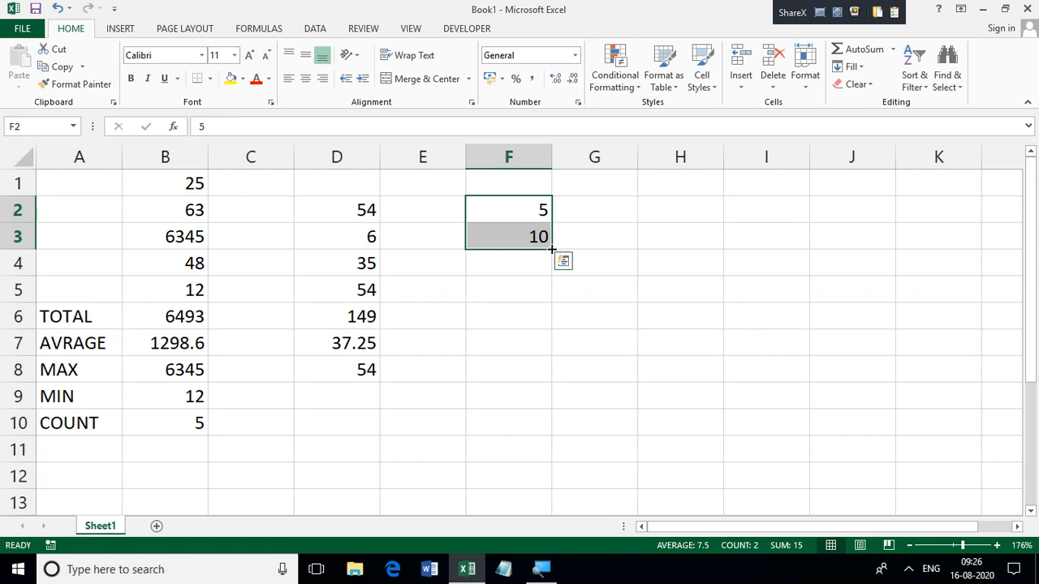
left_click_drag(552, 250, 552, 461)
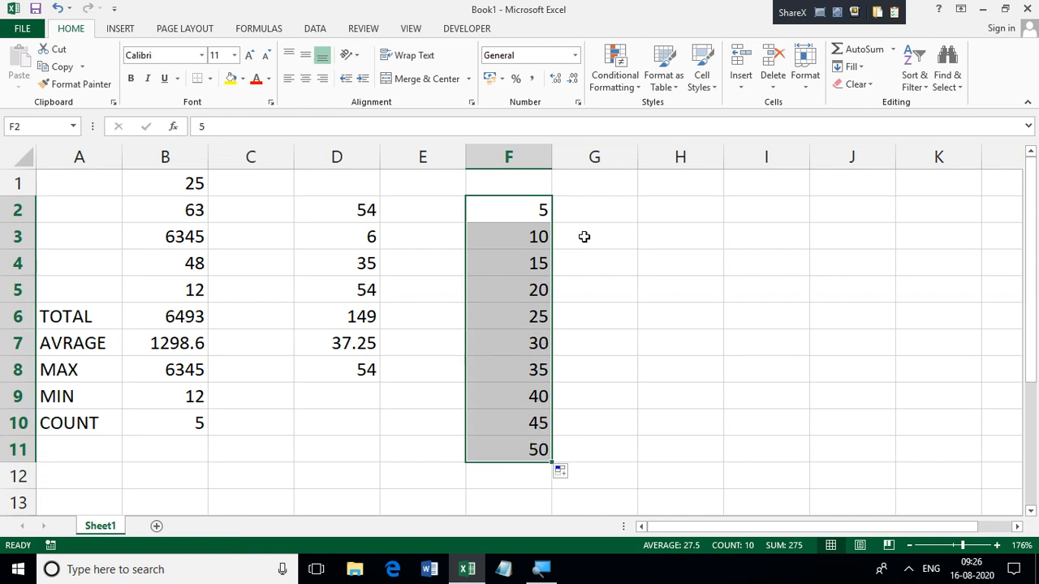
Step: Enter JANUARY in cell G2 and autofill the months down to DECEMBER in cell G13
left_click(609, 206)
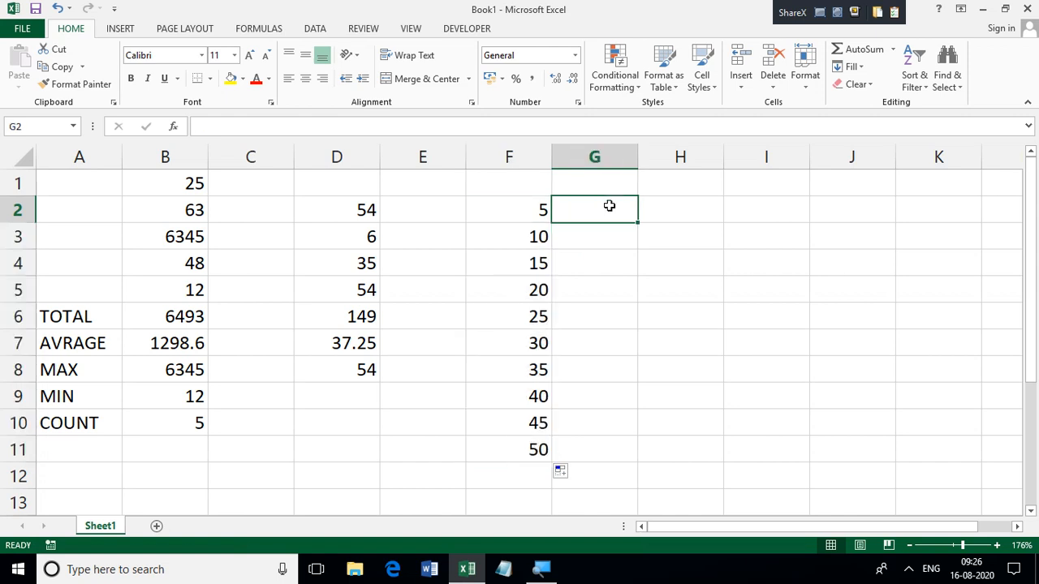
type("JAN")
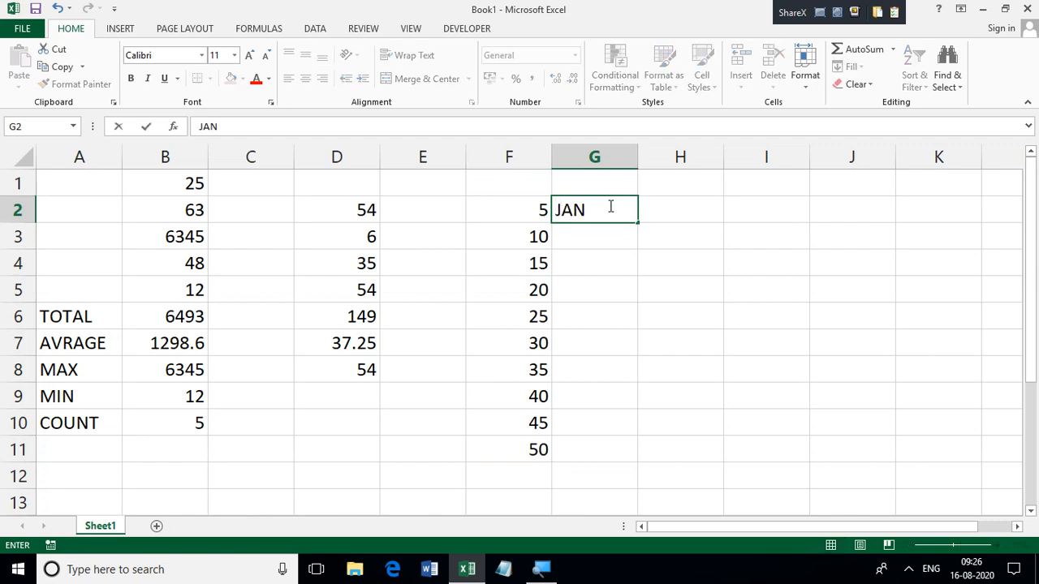
type("UARY")
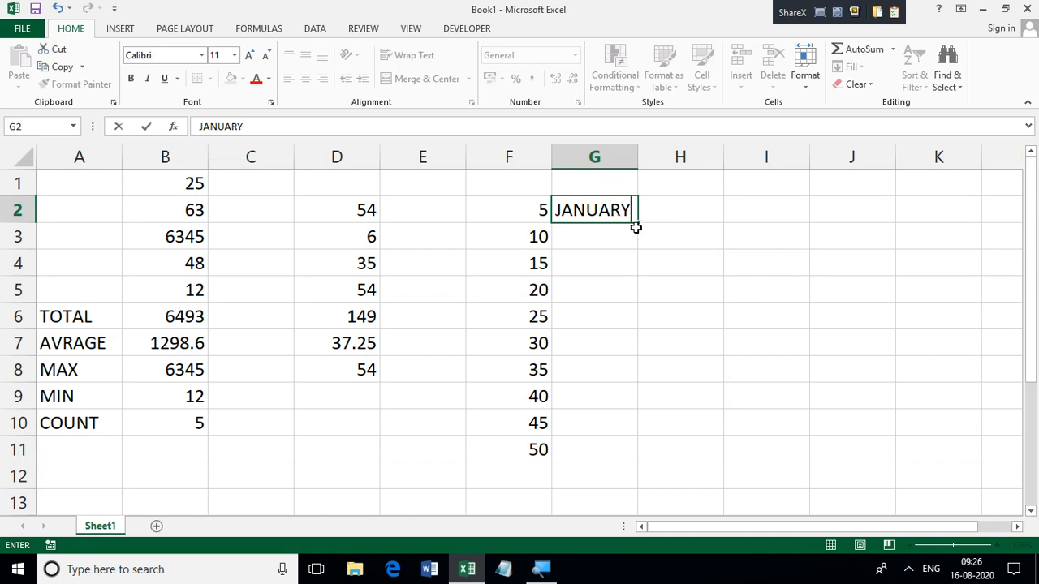
key("Return")
left_click(624, 210)
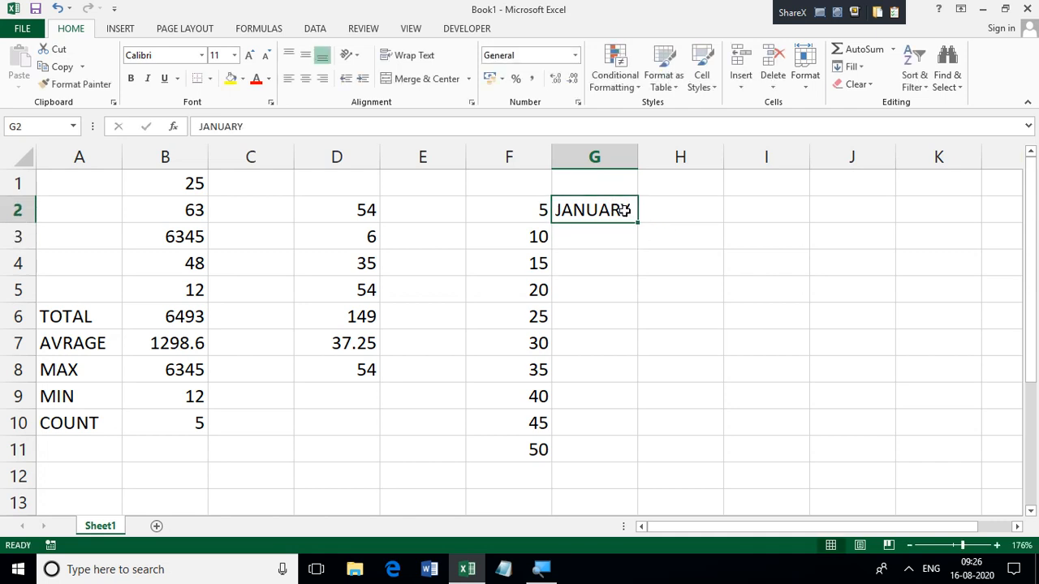
left_click_drag(637, 223, 643, 507)
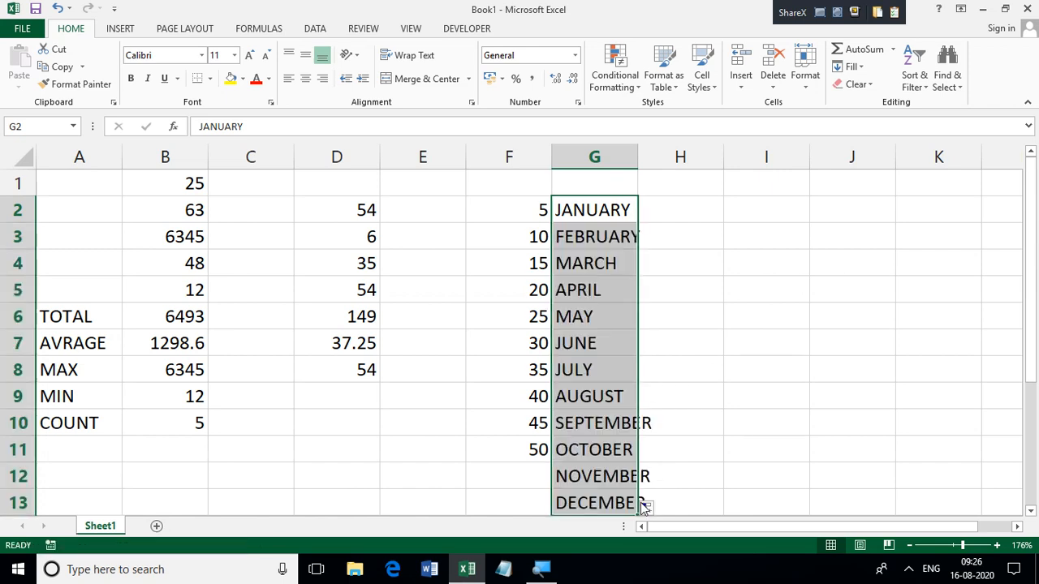
Step: Enter SUNDAY in cell I2 and autofill the weekdays down to SATURDAY in cell I8
left_click(757, 217)
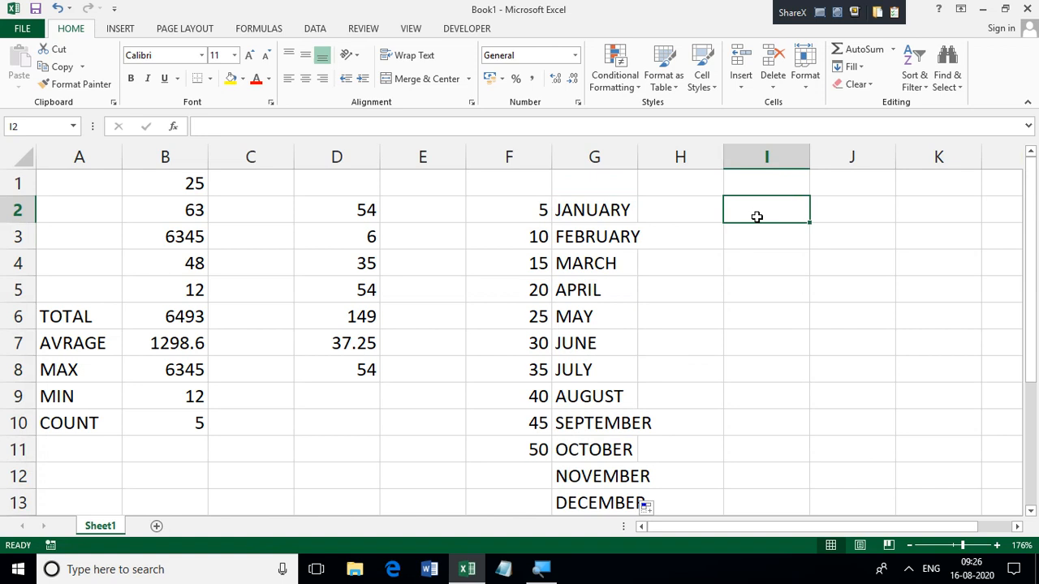
type("SUND")
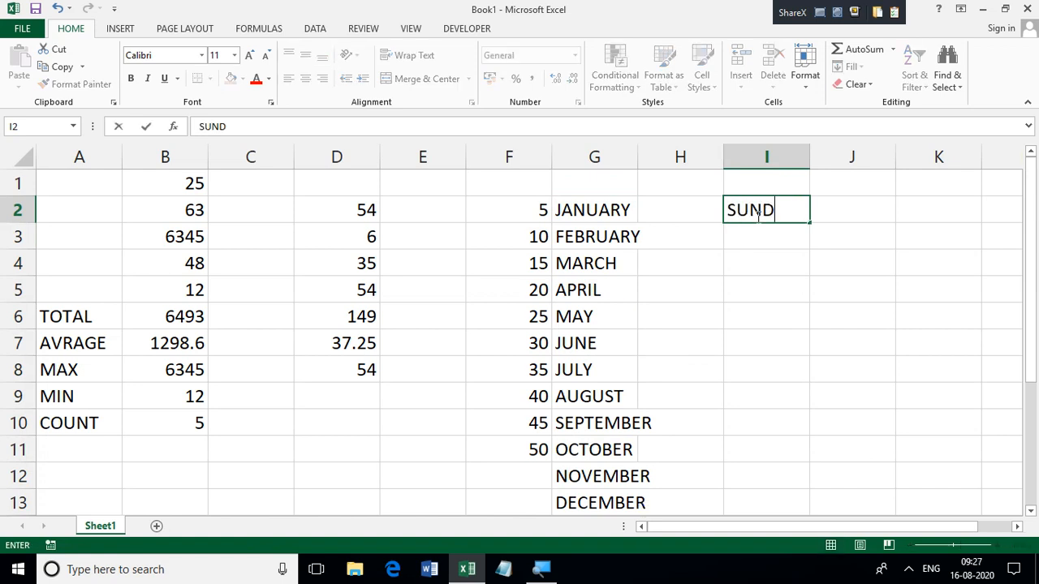
type("AY")
left_click_drag(809, 222, 805, 412)
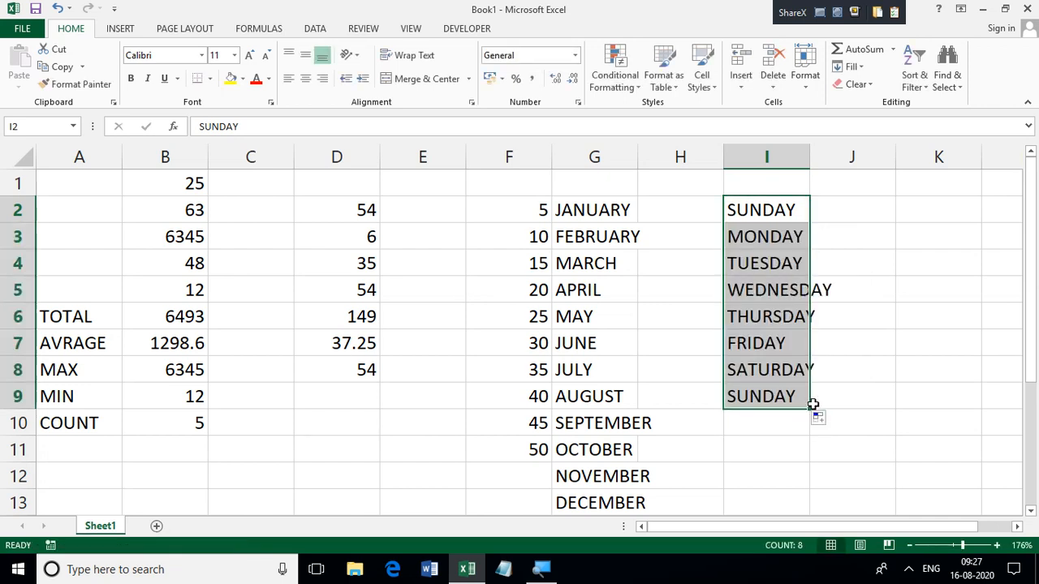
left_click_drag(809, 408, 808, 386)
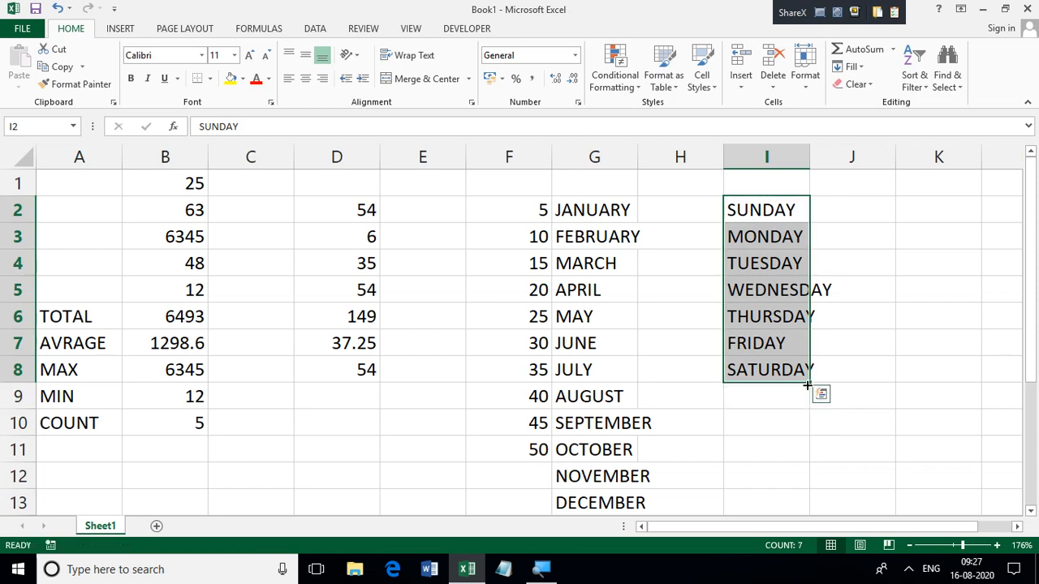
left_click(868, 300)
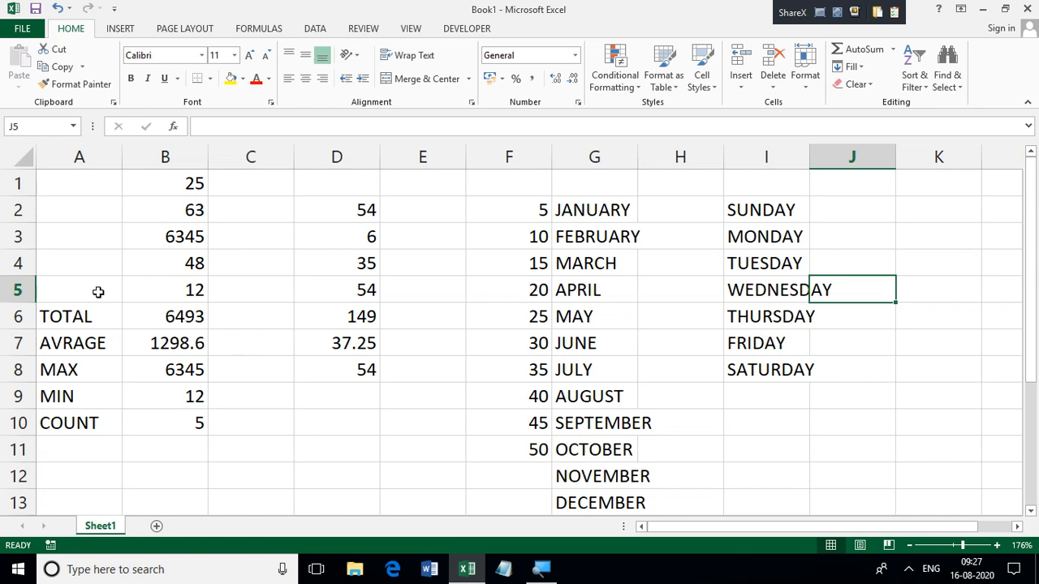
Step: Clear all contents of the range A1:I13
left_click_drag(59, 186, 795, 501)
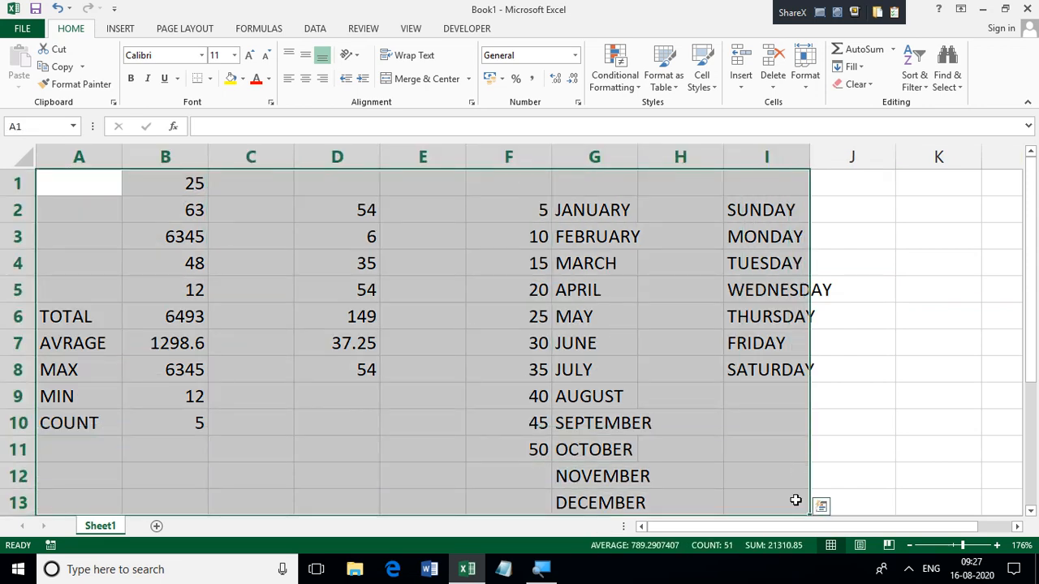
key("Delete")
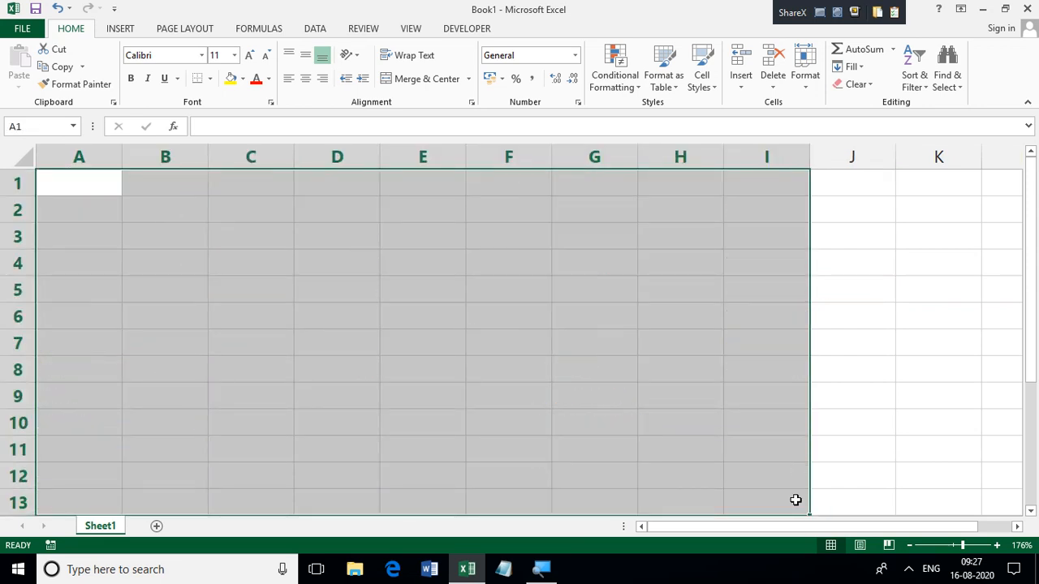
left_click(75, 238)
Step: Enter the error value #VALUE! in cell A1
left_click(76, 184)
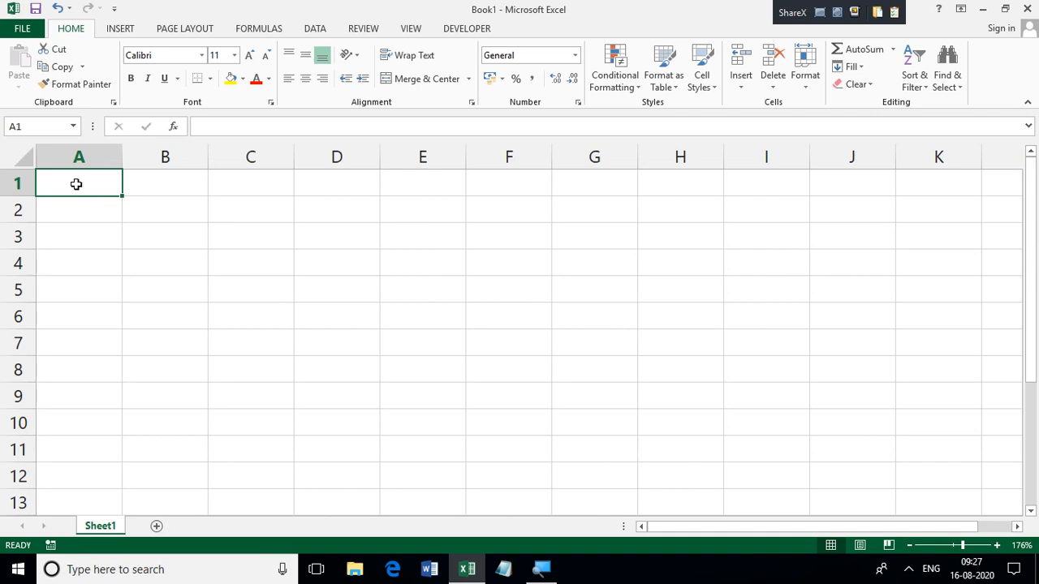
type("#")
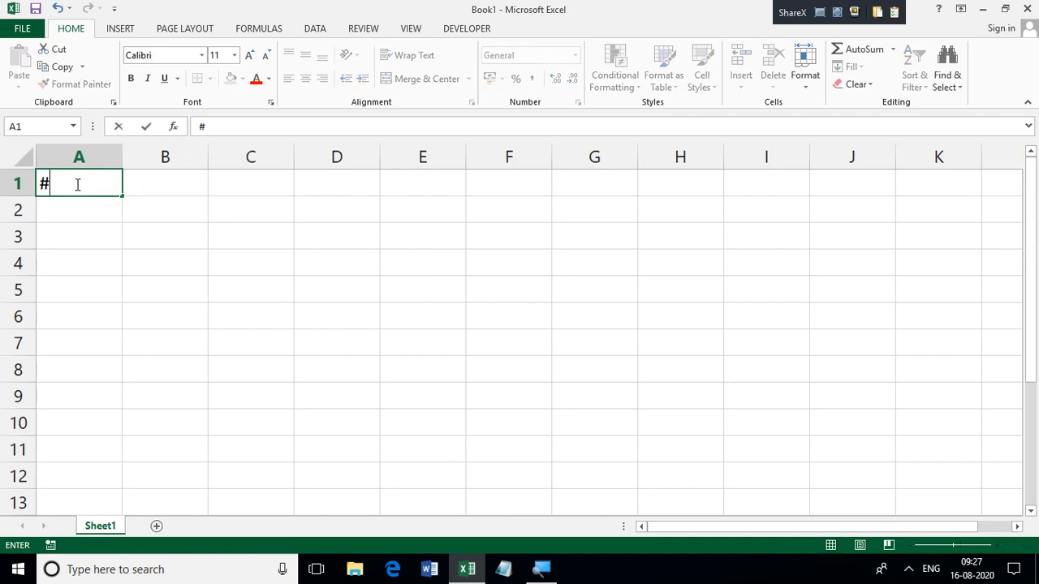
type("VALU")
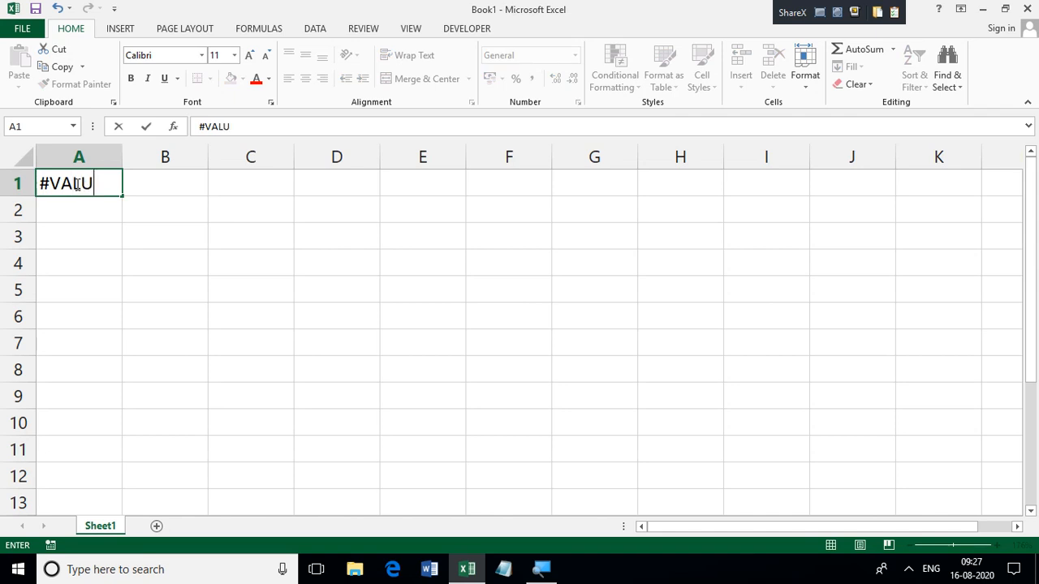
type("E!")
left_click(163, 207)
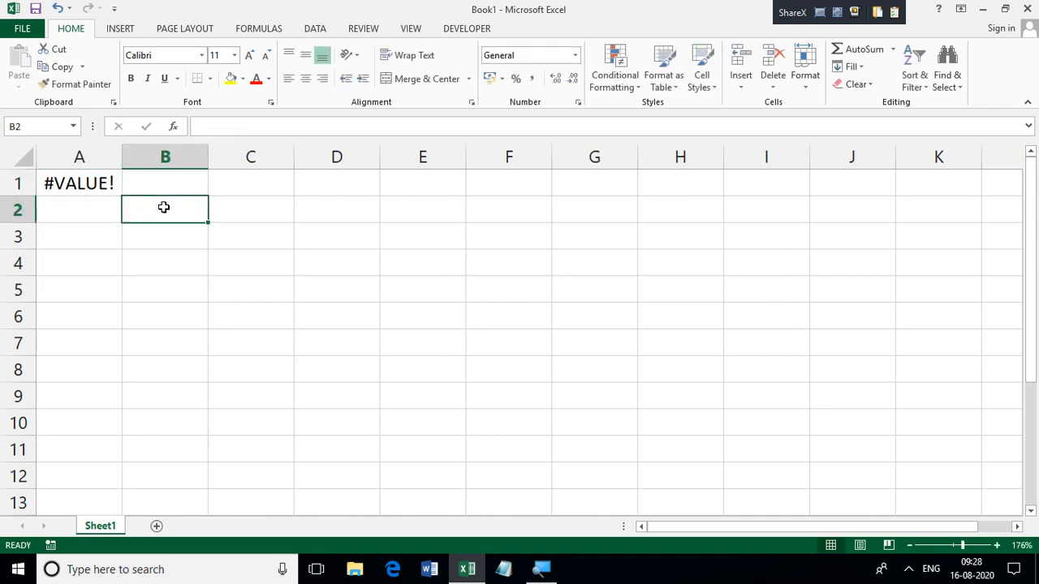
left_click(97, 182)
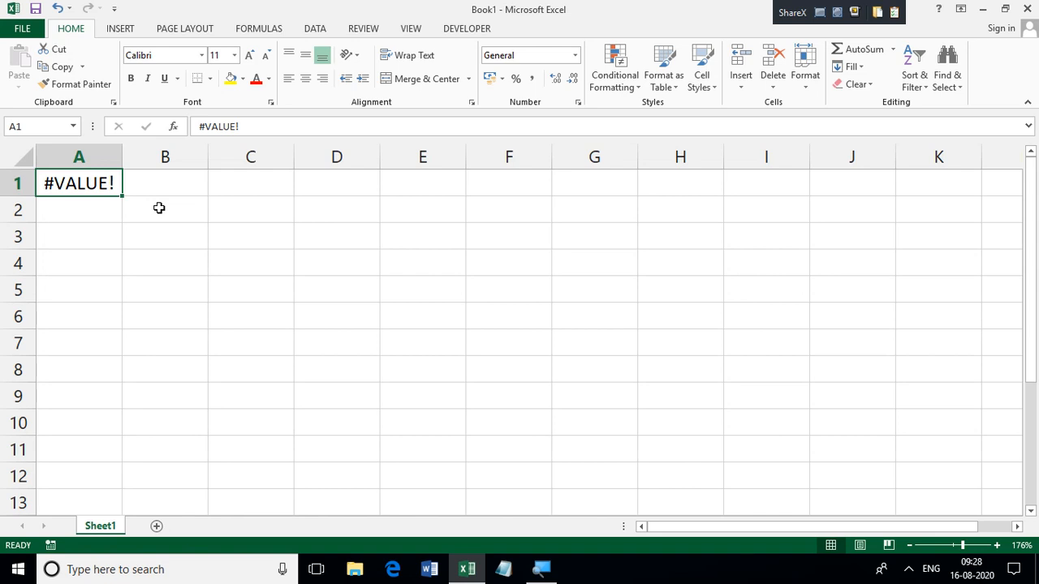
Step: Enter 23, 6, 5, 5 and the letter M in cells D1 to D5
left_click(345, 184)
type("2")
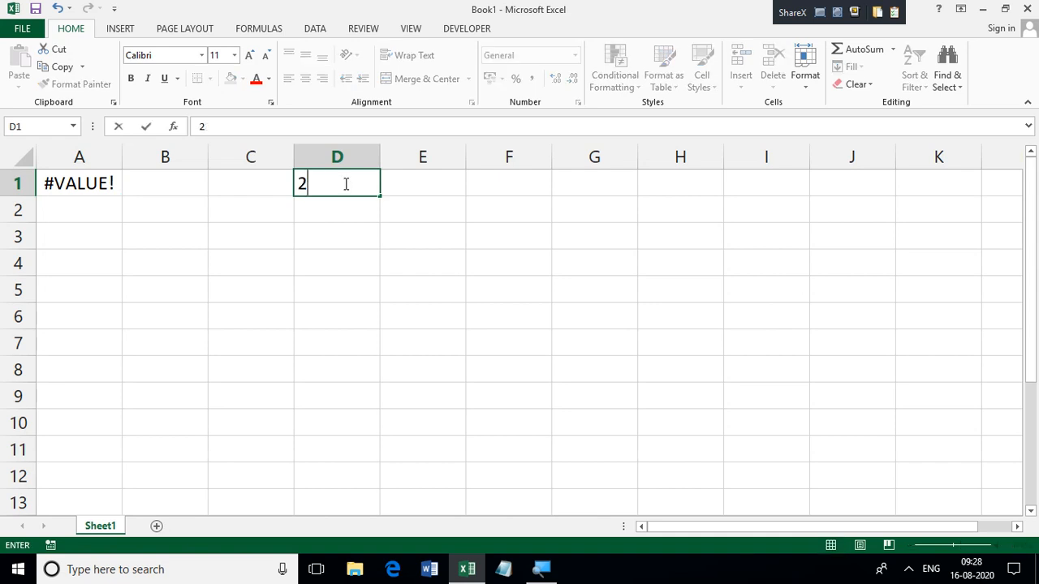
type("3")
key("Return")
type("6")
key("Return")
type("5")
key("Return")
type("5")
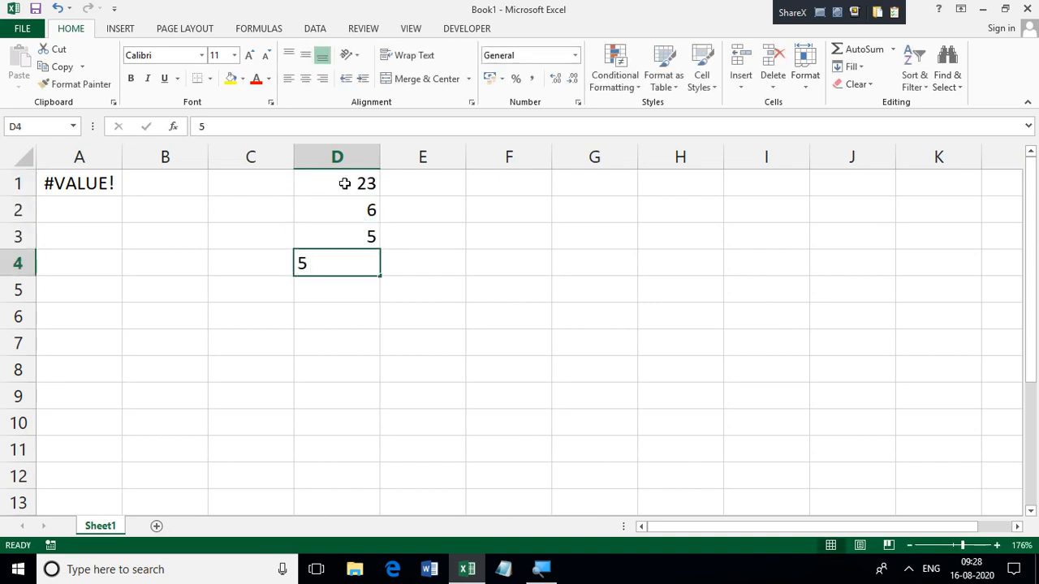
key("Return")
type("M")
key("Return")
key("Return")
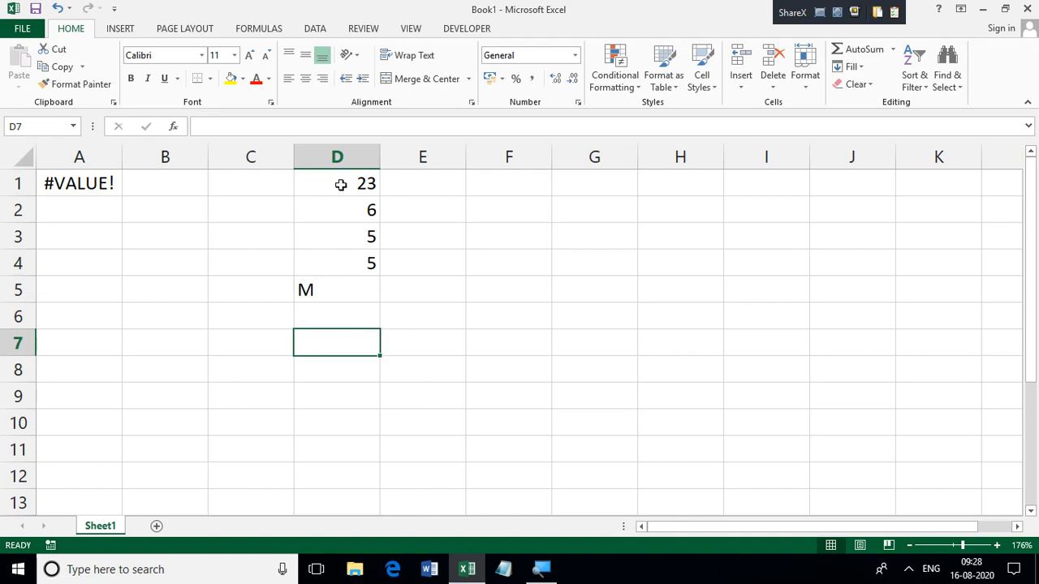
Step: Total the range D1:D5 in cell D6 using the SUM function
left_click_drag(341, 185, 332, 294)
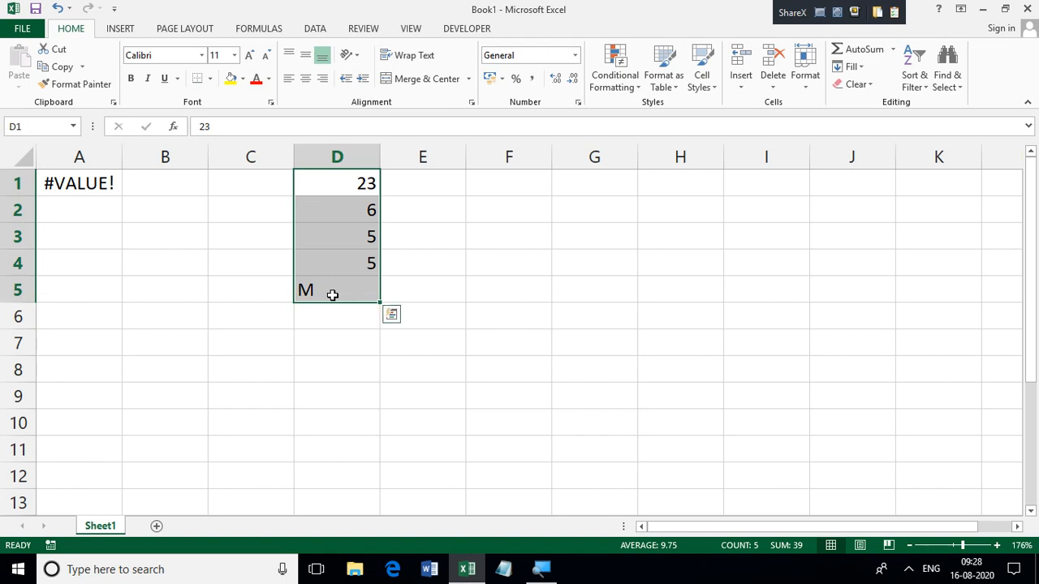
key("Down")
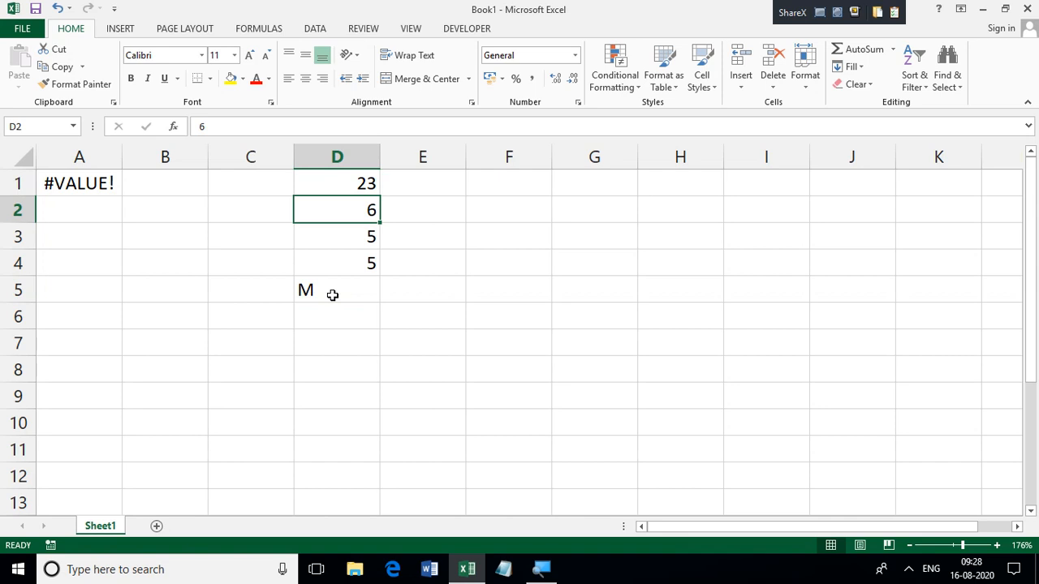
key("Down")
key("Down")
key("Down")
key("Down")
key("Down")
key("Up")
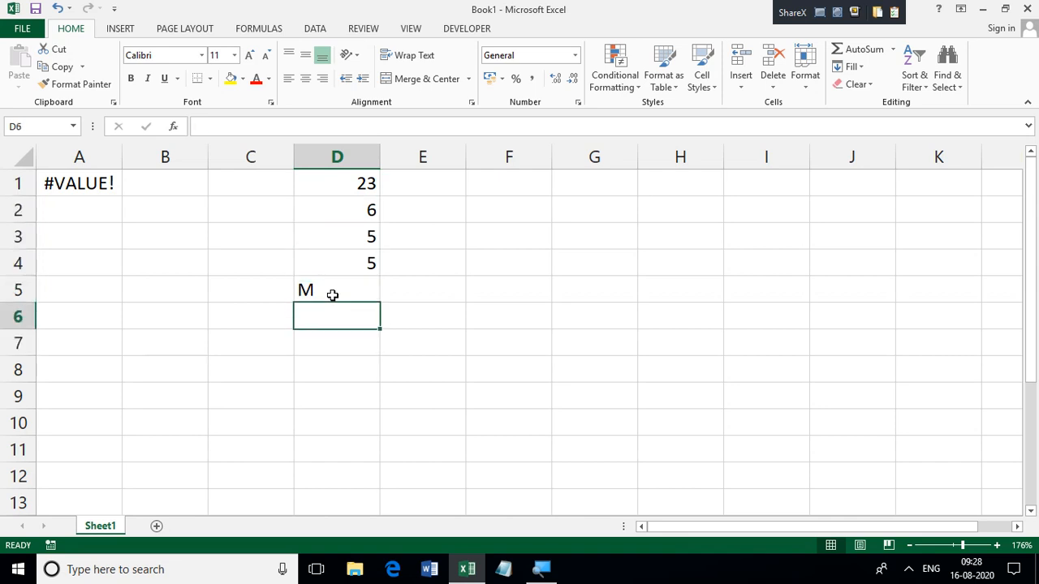
type("=S")
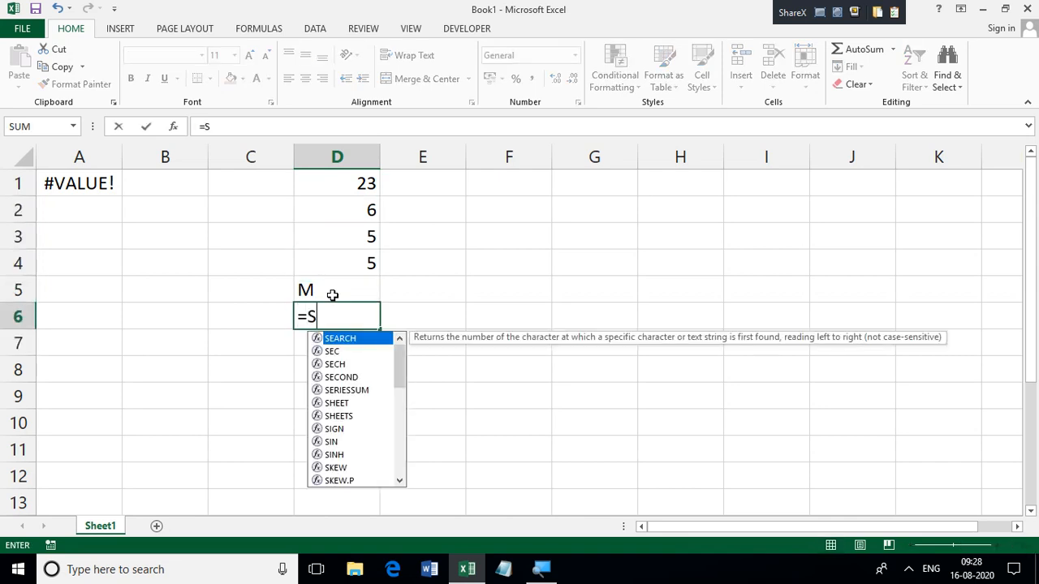
type("UM")
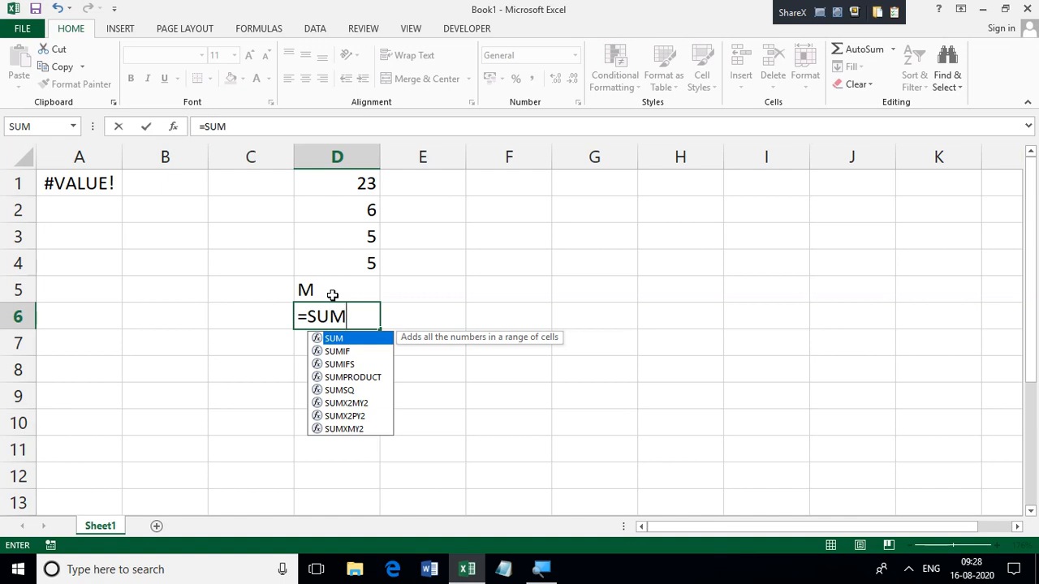
type("(")
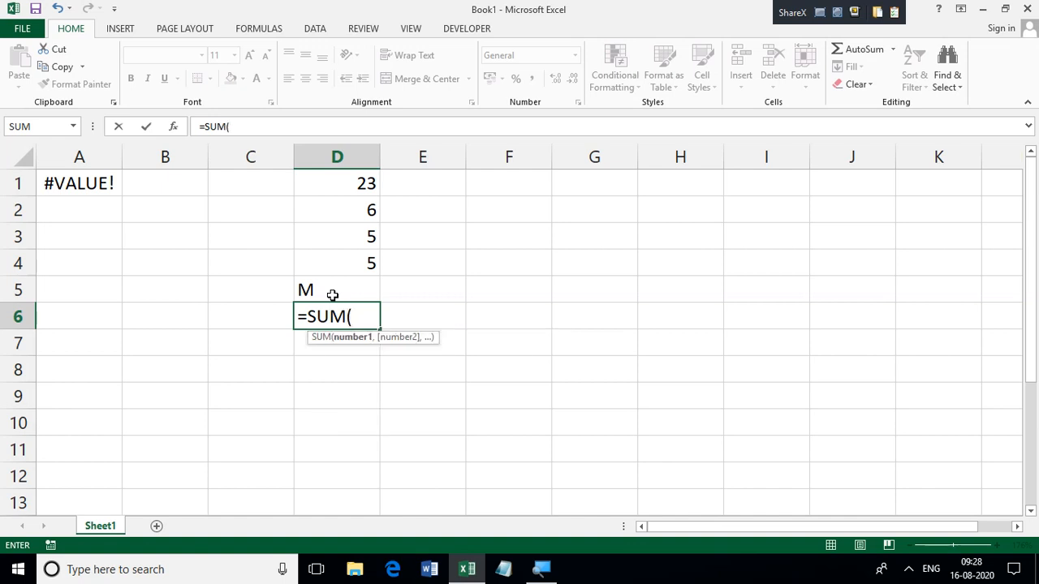
left_click(307, 188)
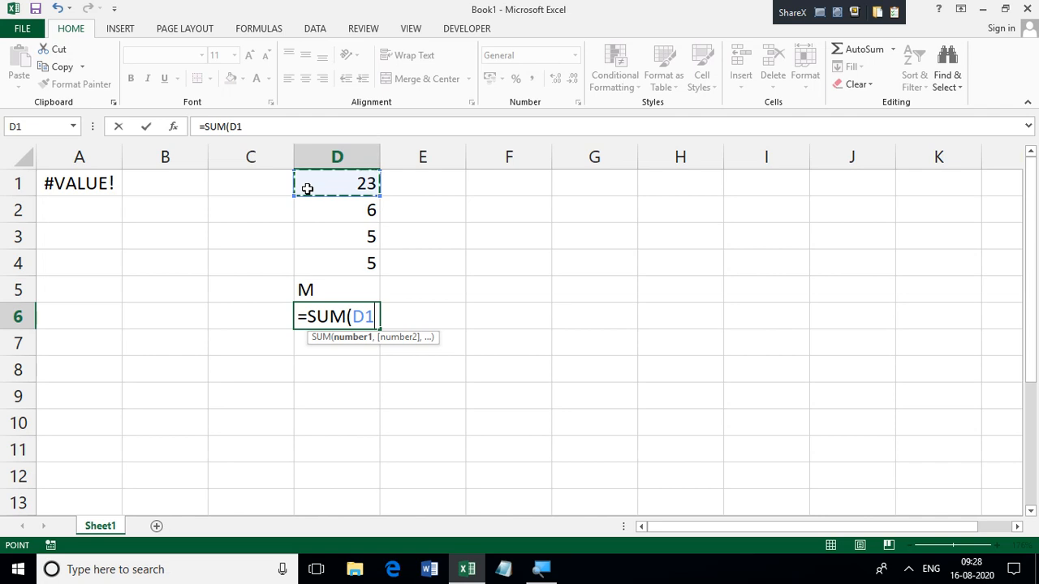
left_click_drag(308, 188, 309, 280)
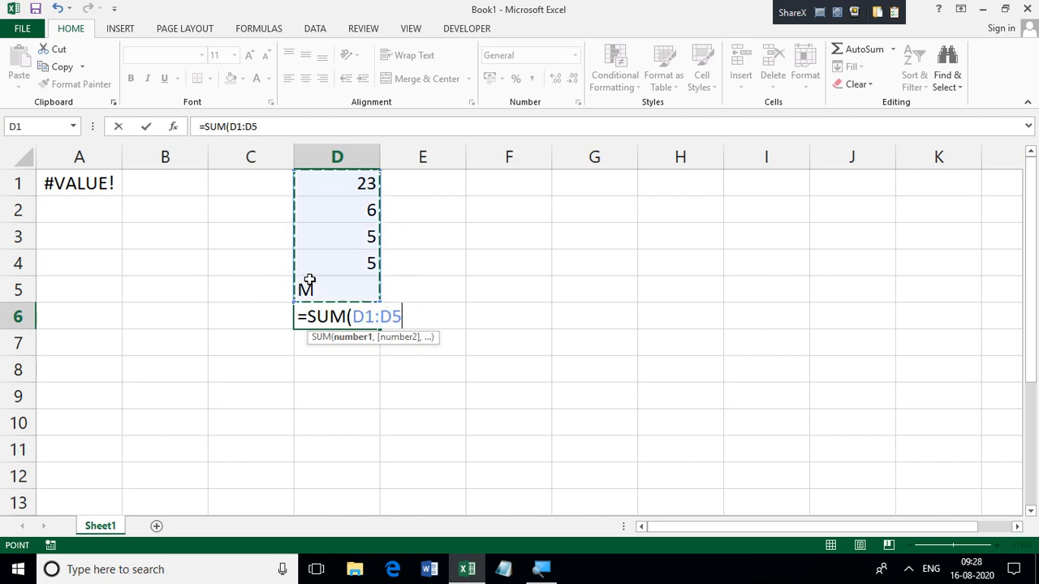
key("Return")
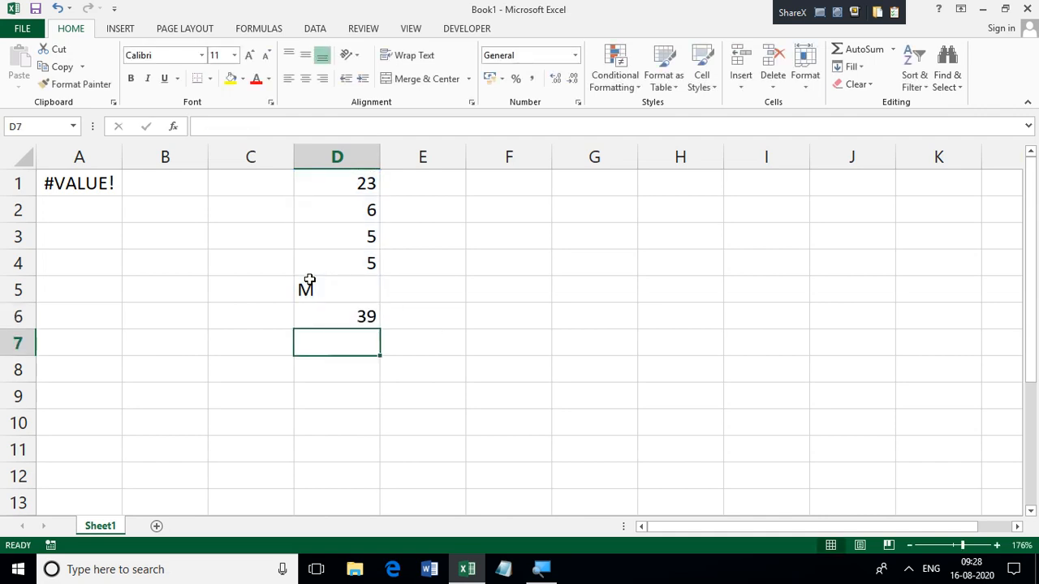
Step: Replace the formula in cell D6 with =D1+D2+D3+D4+D5, adding the cells individually, including the letter
left_click(329, 292)
left_click_drag(330, 292, 341, 318)
left_click(341, 318)
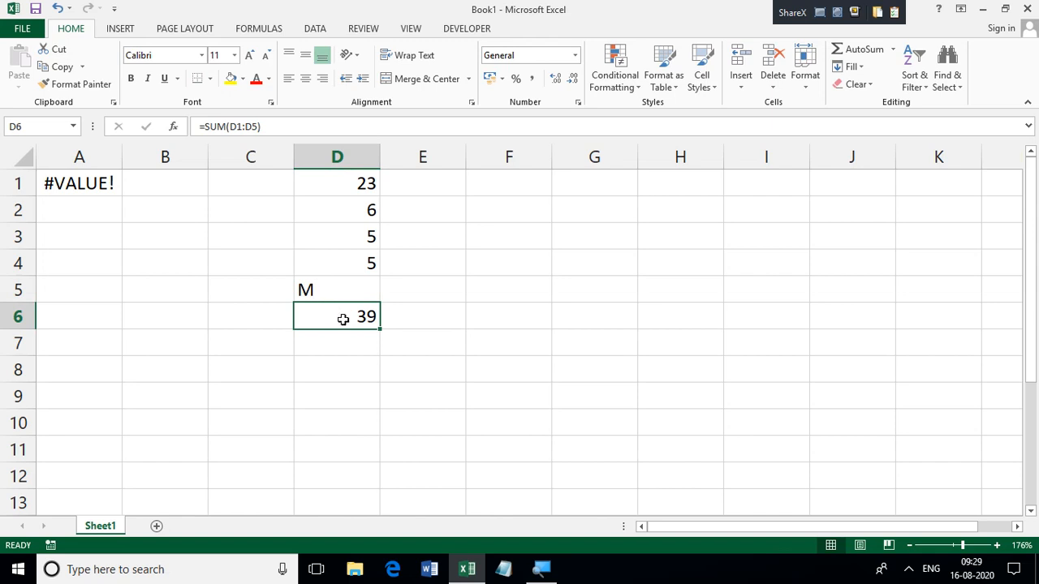
type("=")
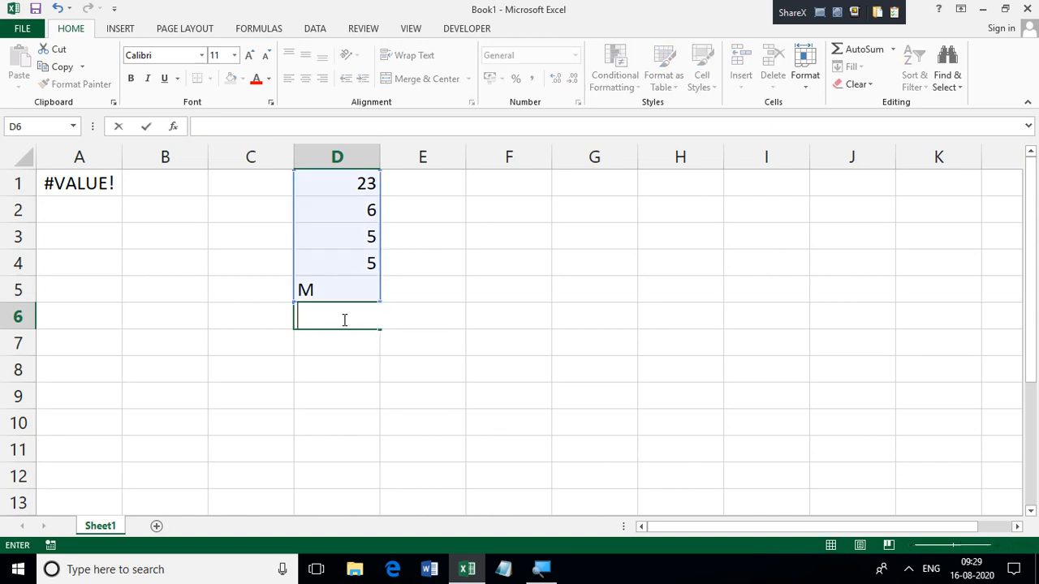
left_click(345, 181)
type("+")
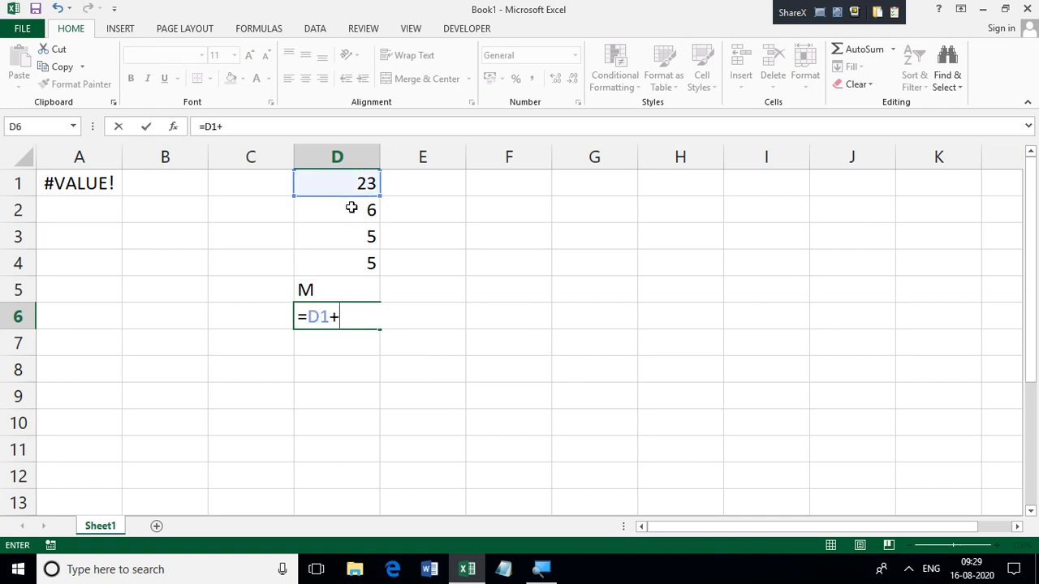
left_click(350, 207)
type("+")
left_click(355, 233)
type("+")
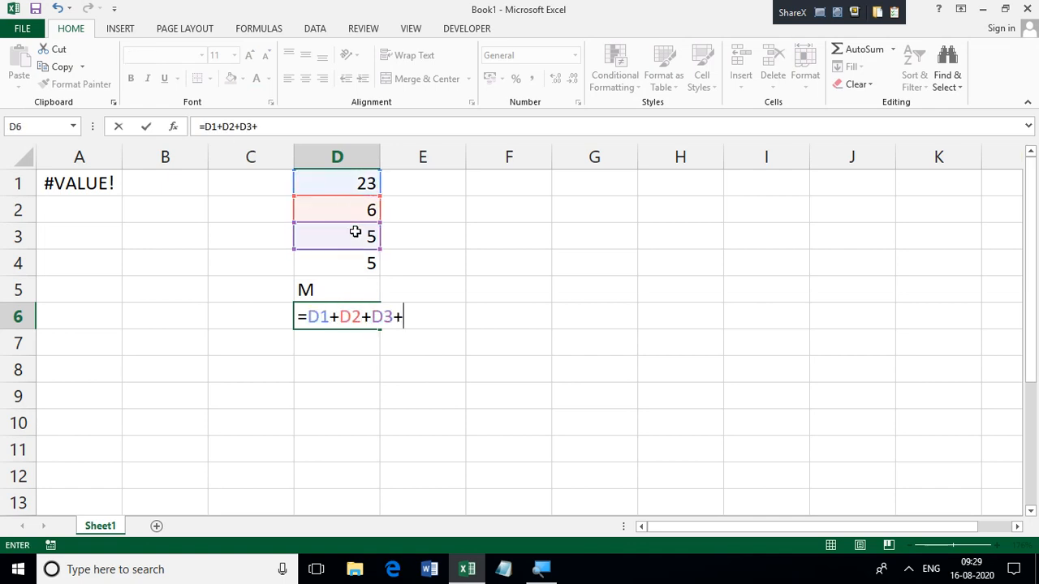
left_click(361, 264)
type("+")
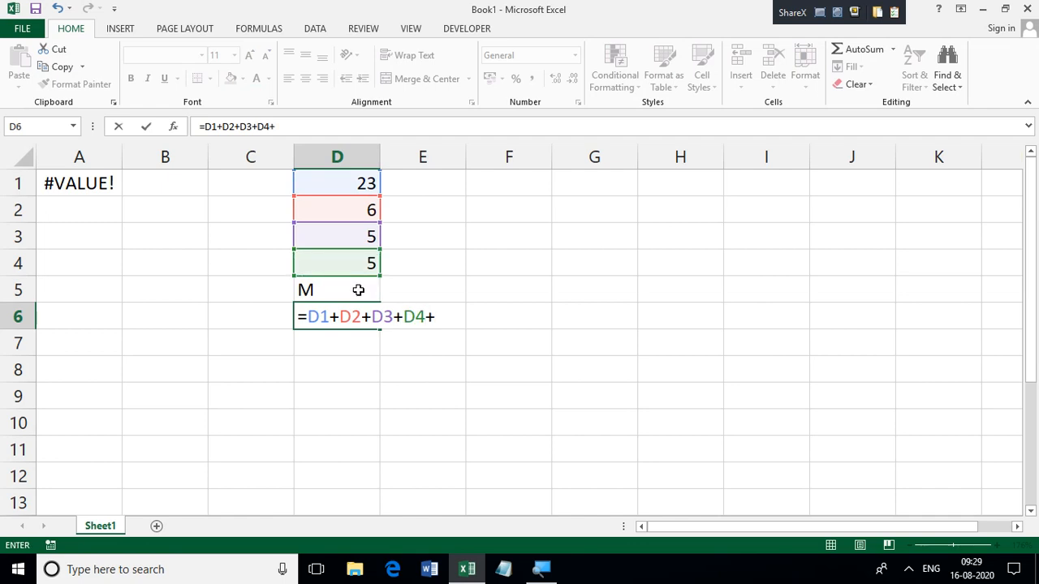
left_click(358, 289)
key("Return")
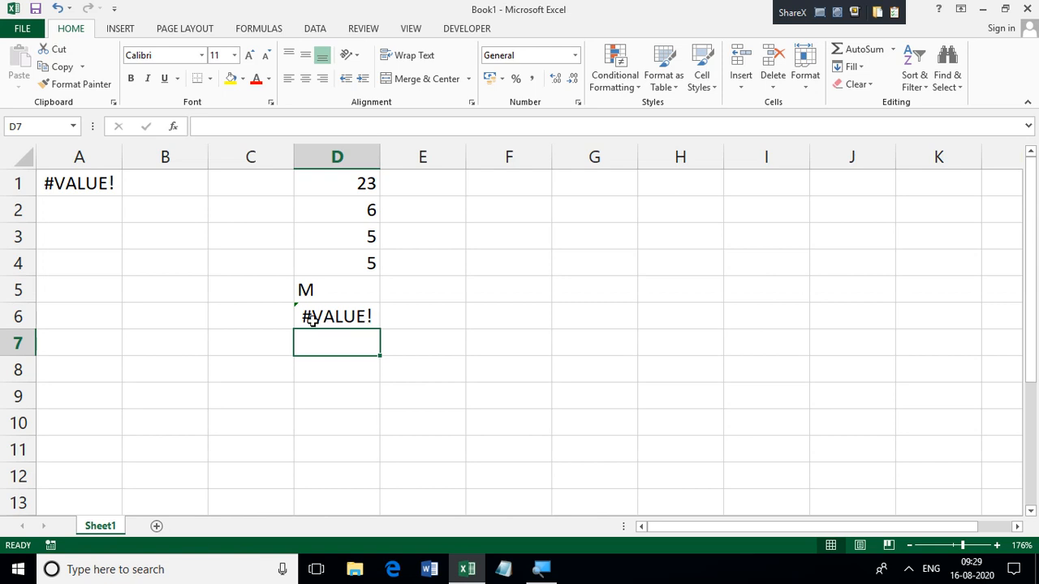
Step: Enter the deliberately misspelled formula =SEM(D1:D4) in cell F3 to demonstrate a name error
left_click(482, 242)
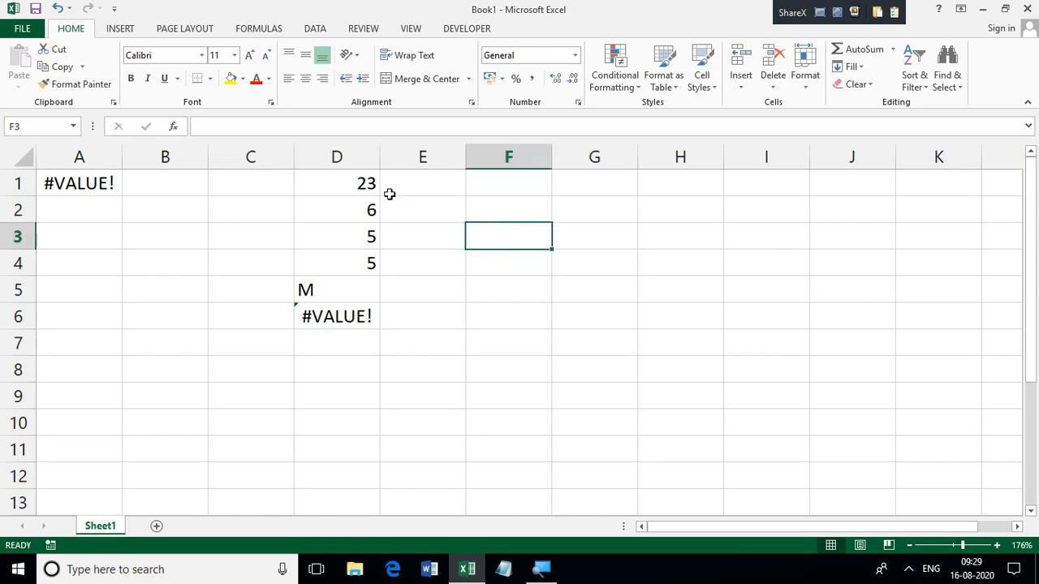
type("=SE")
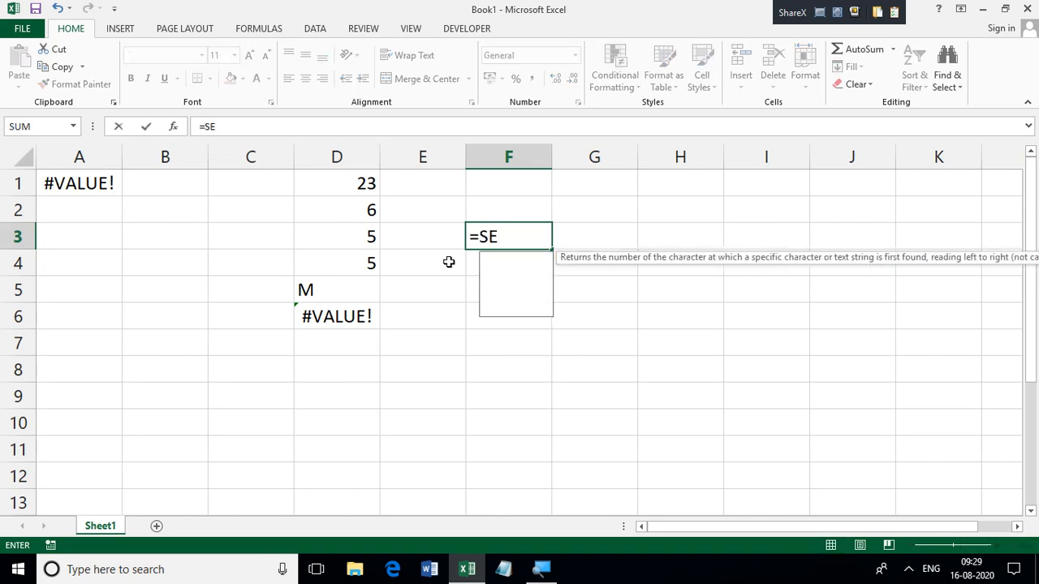
type("M(")
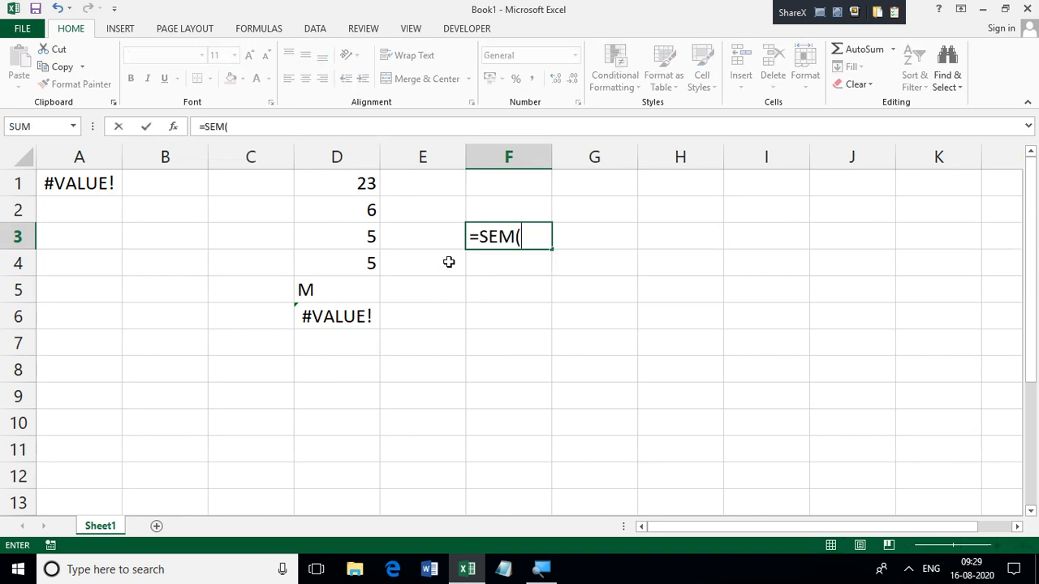
left_click_drag(366, 184, 364, 257)
key("Return")
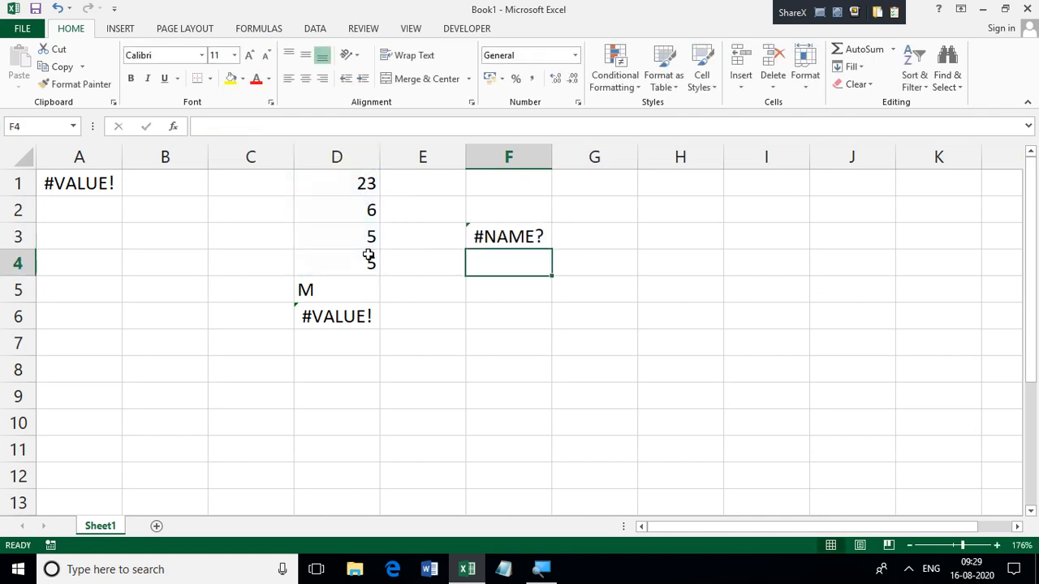
left_click(493, 229)
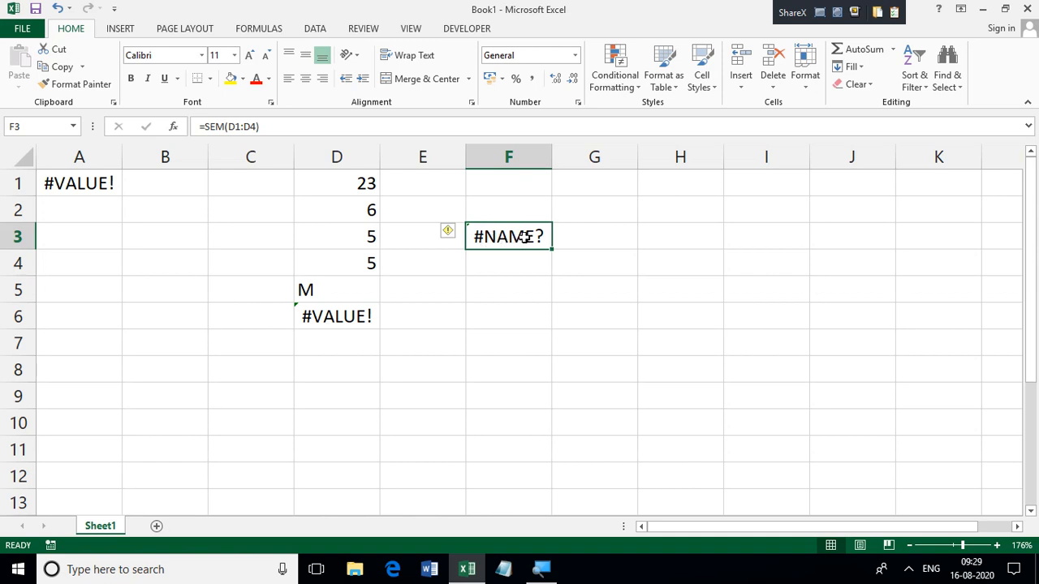
Step: Enter the formula =5/0 in cell F6 to demonstrate a division-by-zero error
left_click(501, 314)
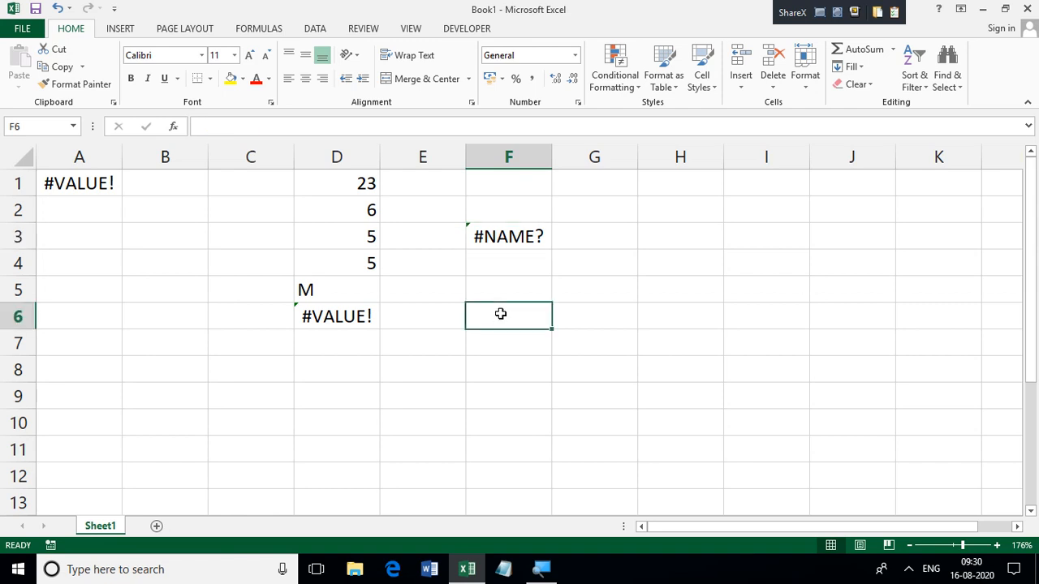
type("=")
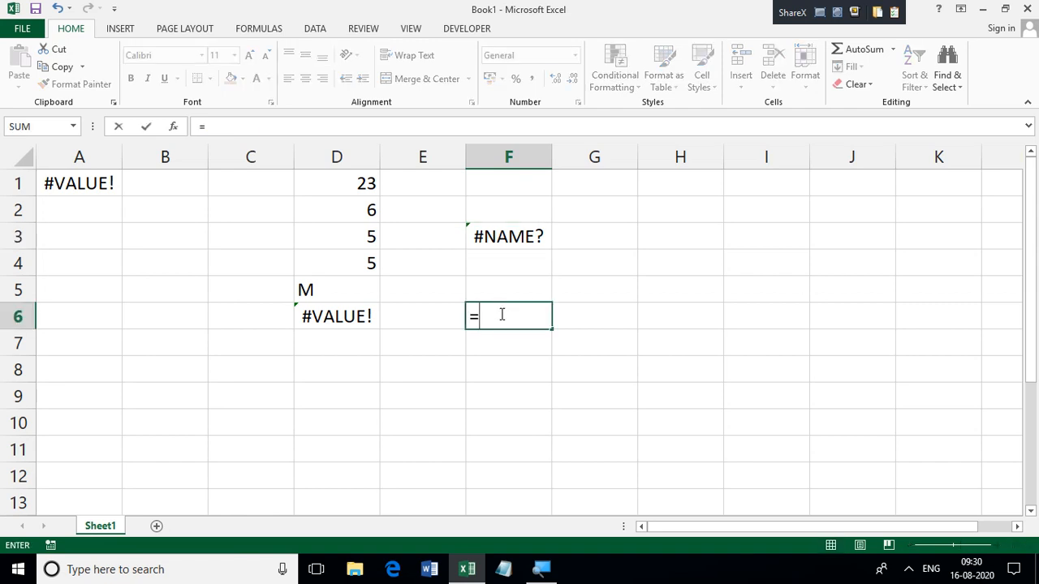
type("0/")
key("BackSpace")
key("BackSpace")
type("5/0")
key("Return")
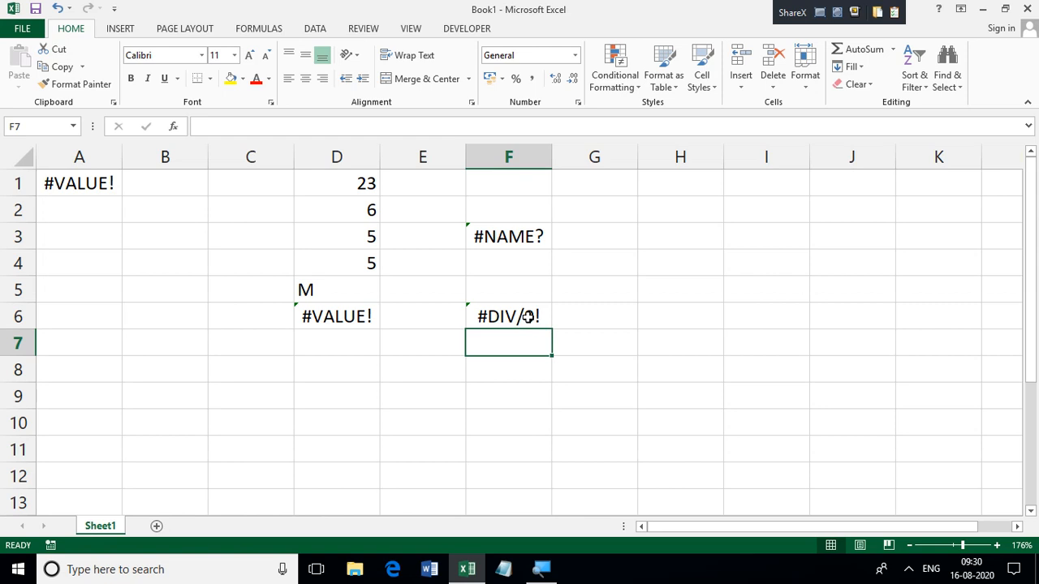
Step: Enter the hash-sign error text ####### in cell A6
left_click(92, 315)
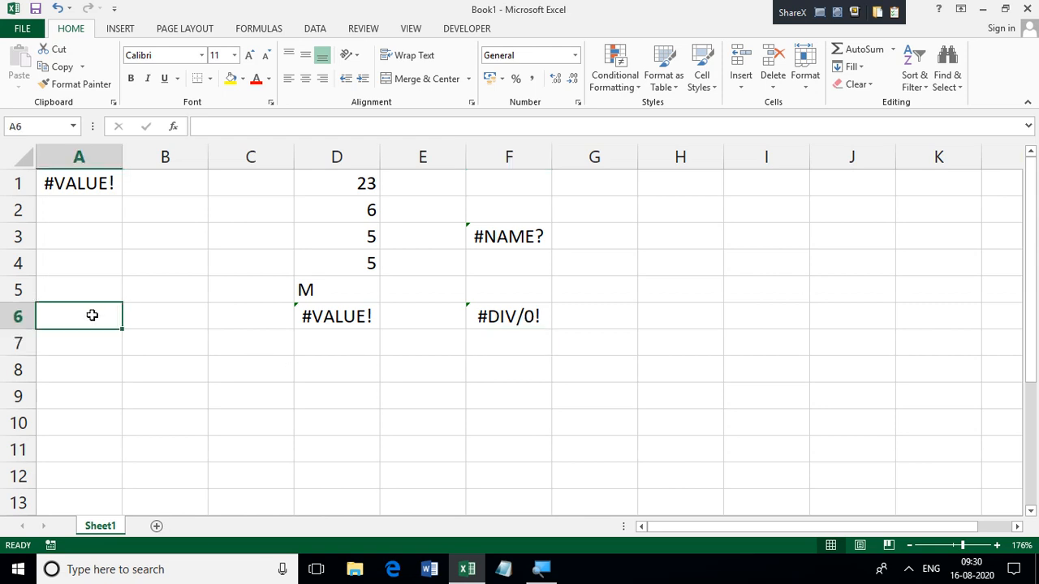
type("#######")
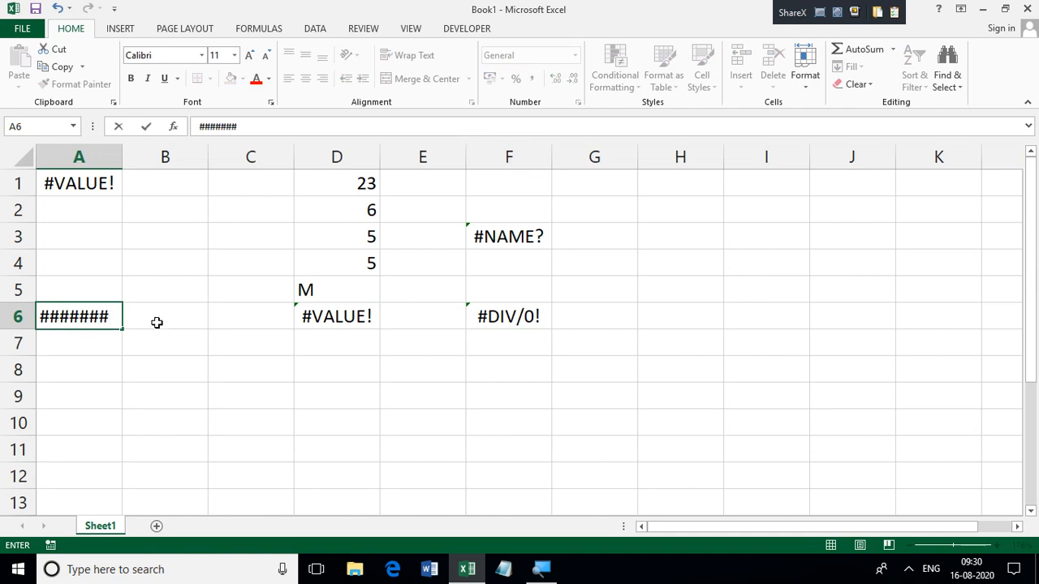
left_click(163, 344)
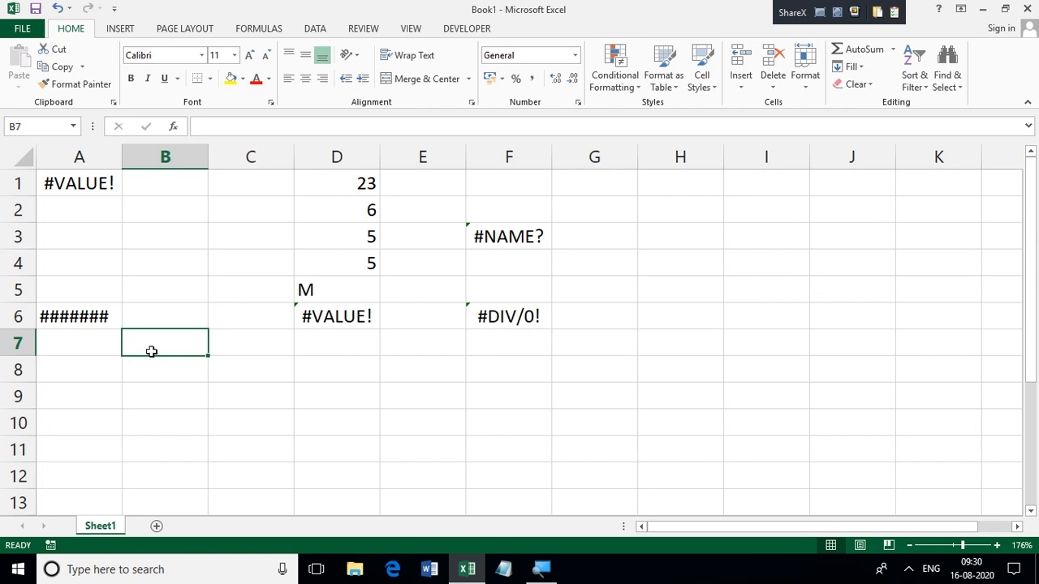
Step: Enter a 20-digit number made up only of fives in cell B7
type("555555555555")
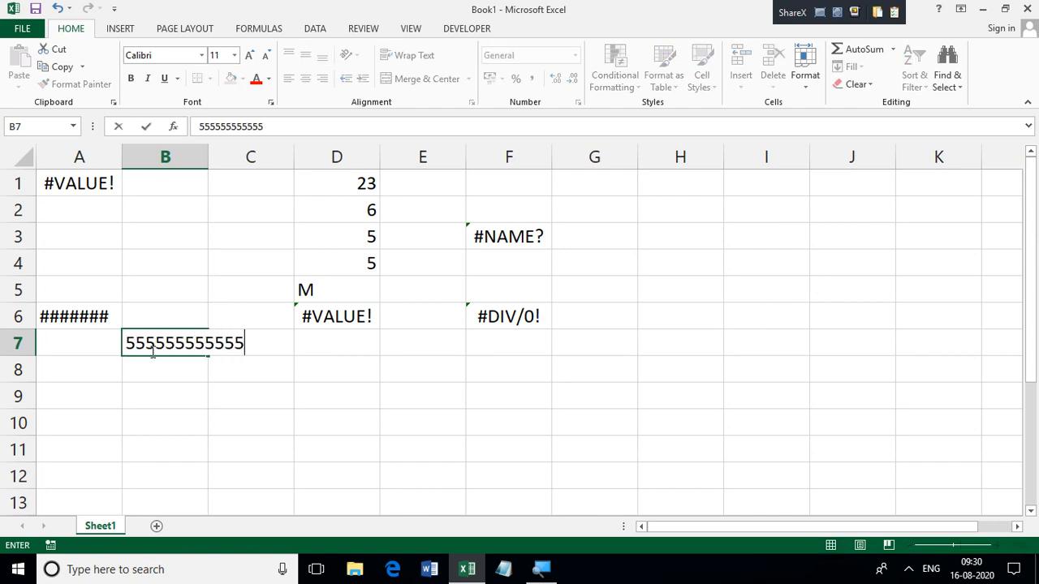
type("55555555")
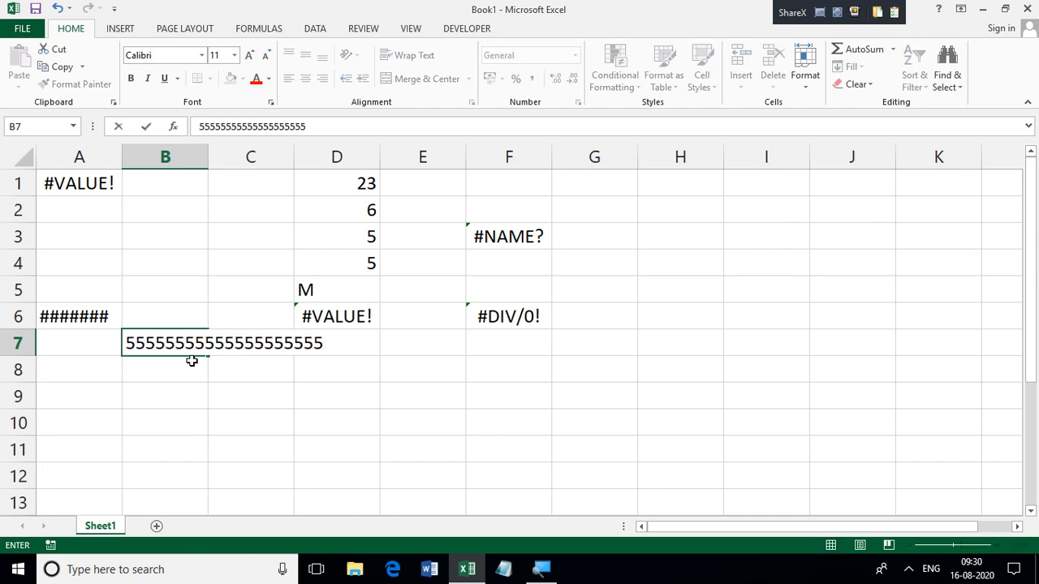
key("Return")
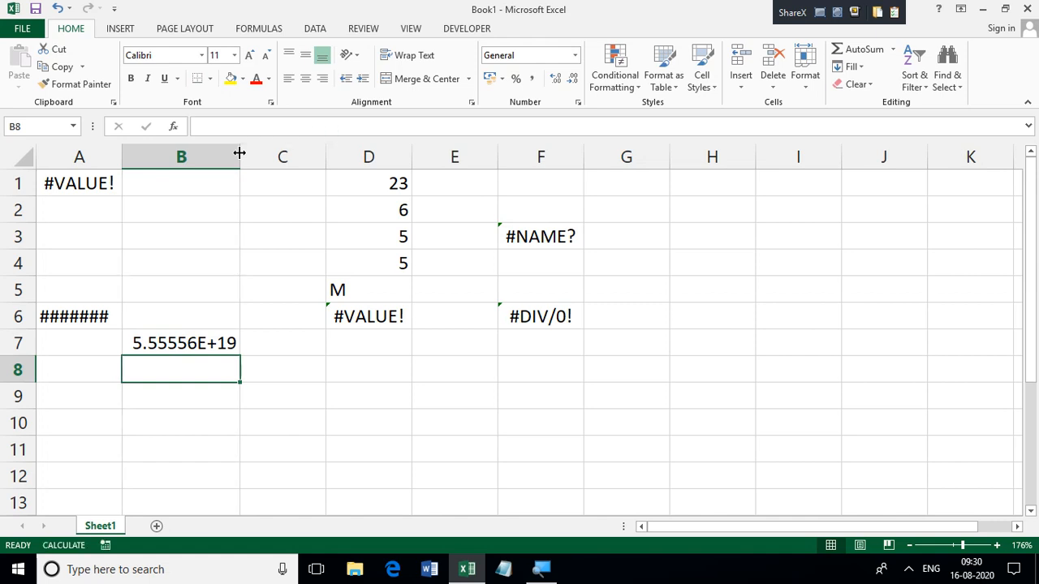
Step: Enter a 16-digit number made up only of fives in cell D9, and clear that cell again
left_click(285, 403)
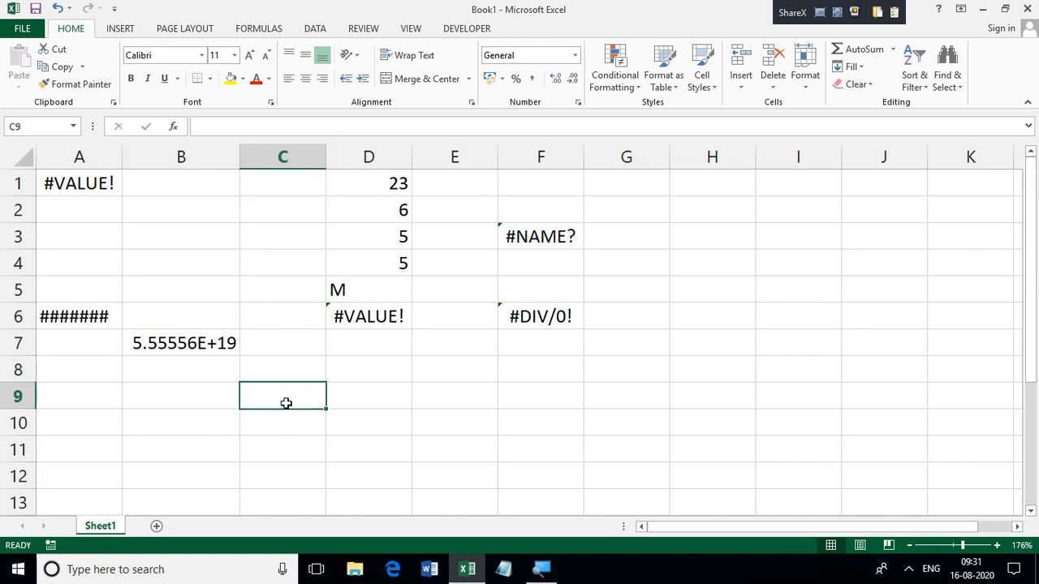
left_click(374, 406)
type("555555")
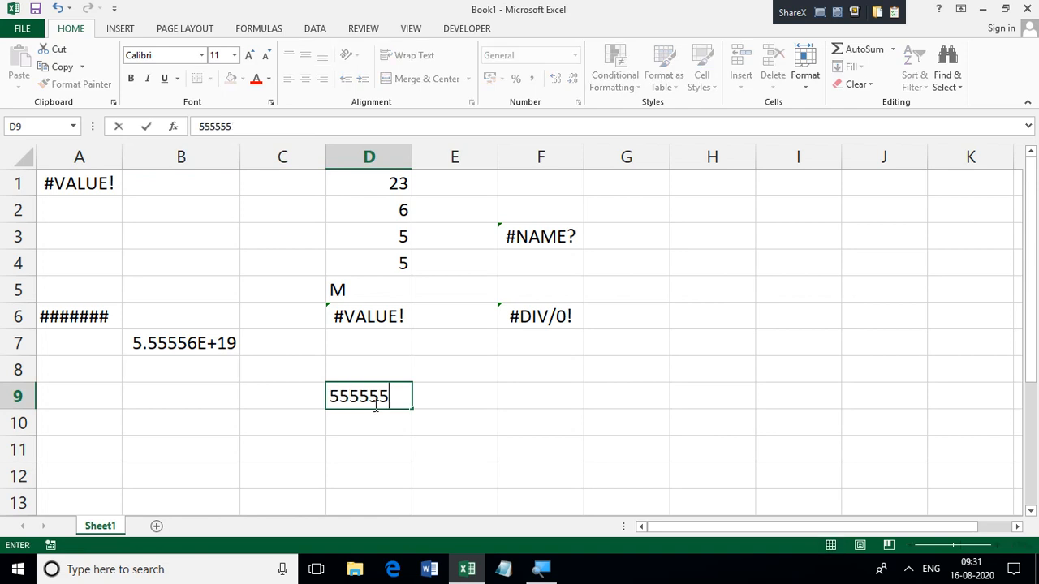
type("5555555555")
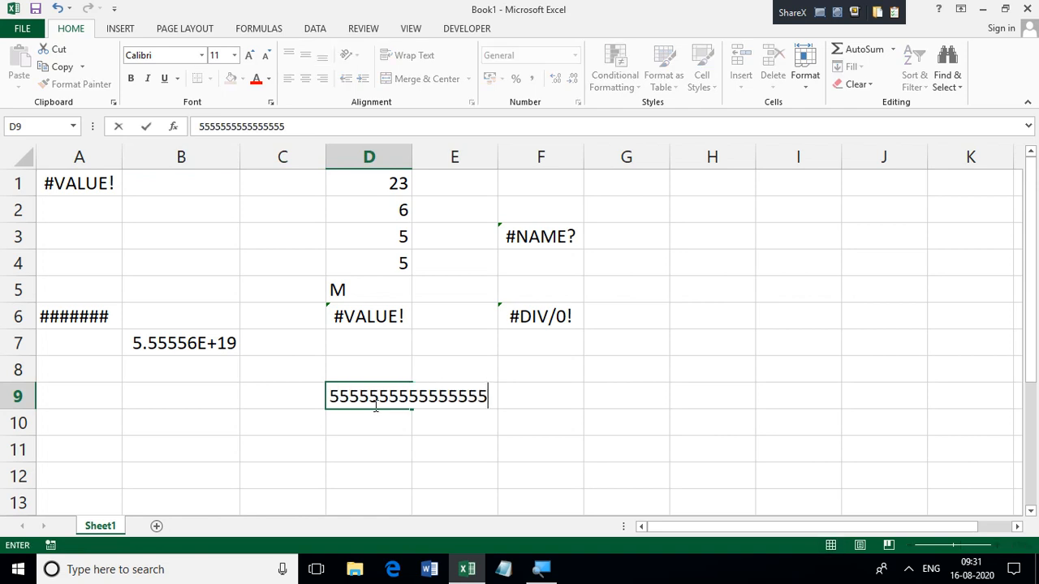
key("Return")
left_click(375, 406)
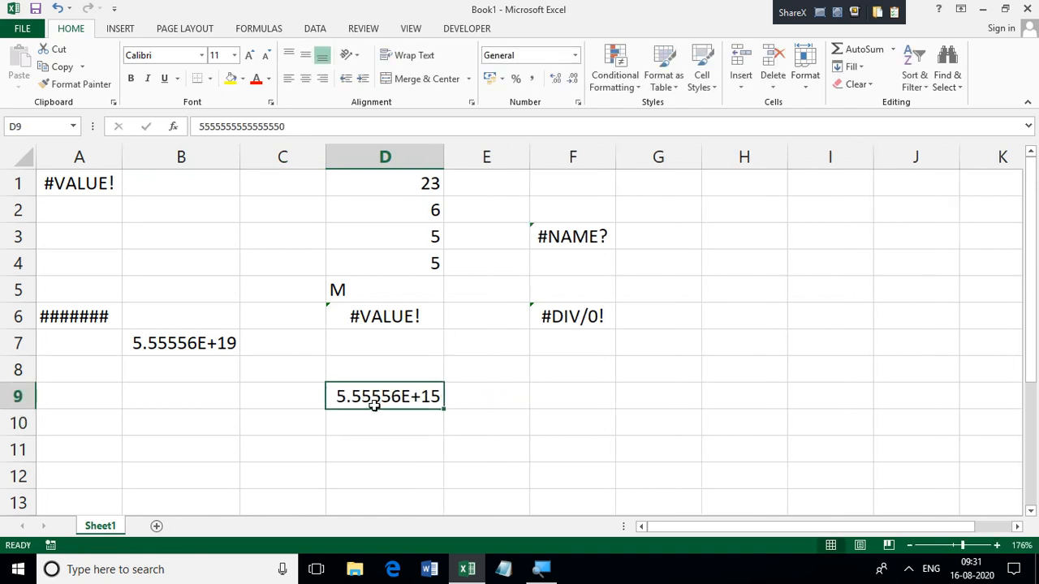
key("Delete")
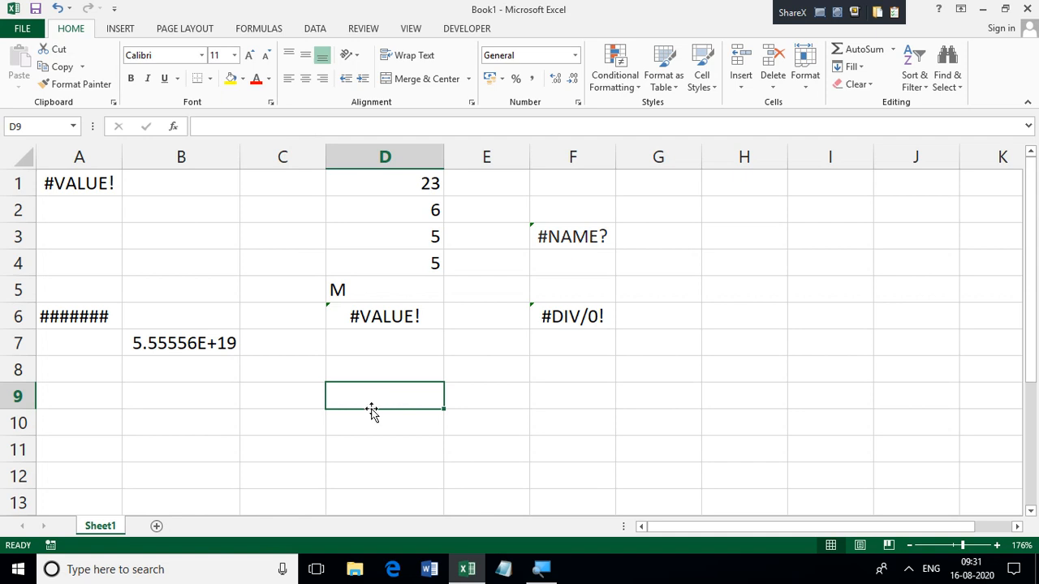
Step: Delete the long number in cell B7 and make column B narrower
left_click(173, 358)
key("Delete")
left_click_drag(240, 157, 201, 156)
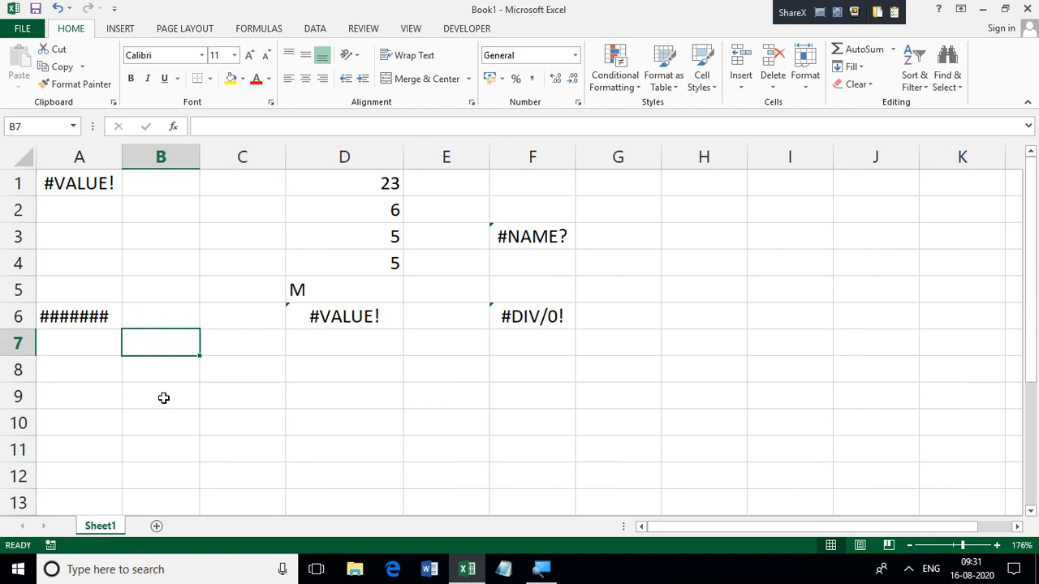
Step: Enter a ten-digit phone number in cell B9 and widen column B enough to show all its digits
left_click(163, 397)
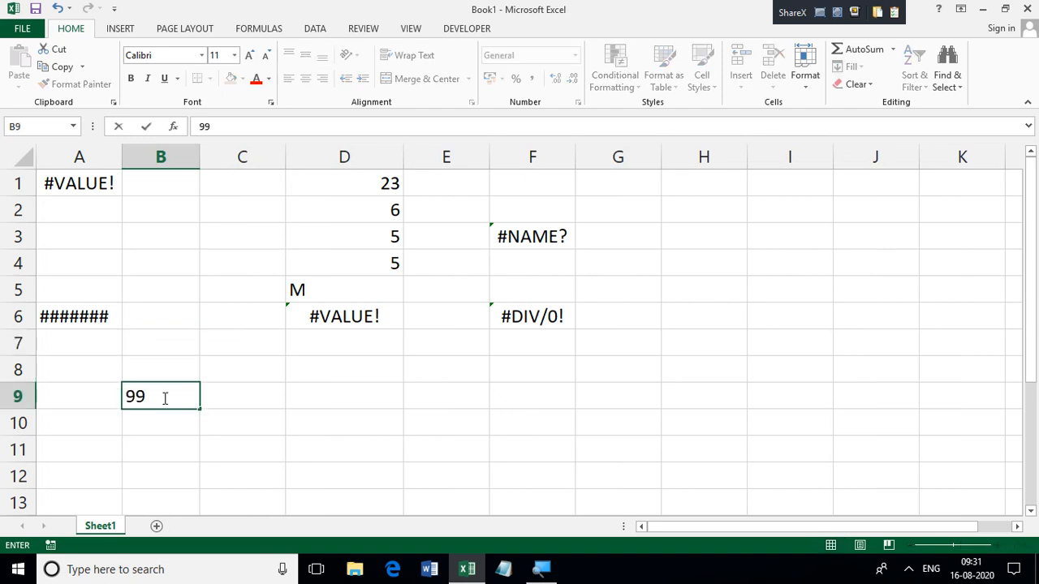
key("Return")
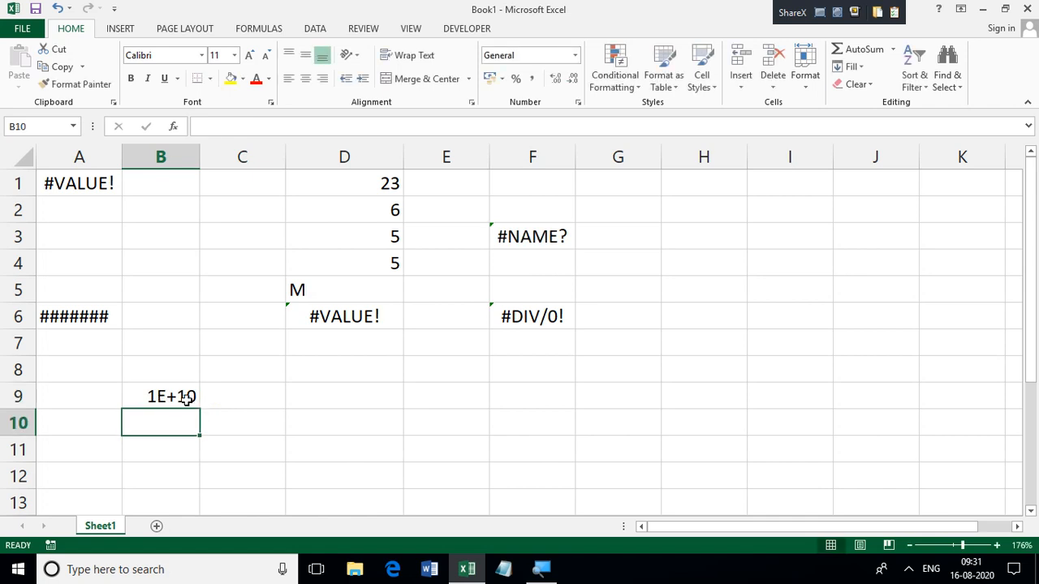
left_click(185, 396)
left_click(204, 230)
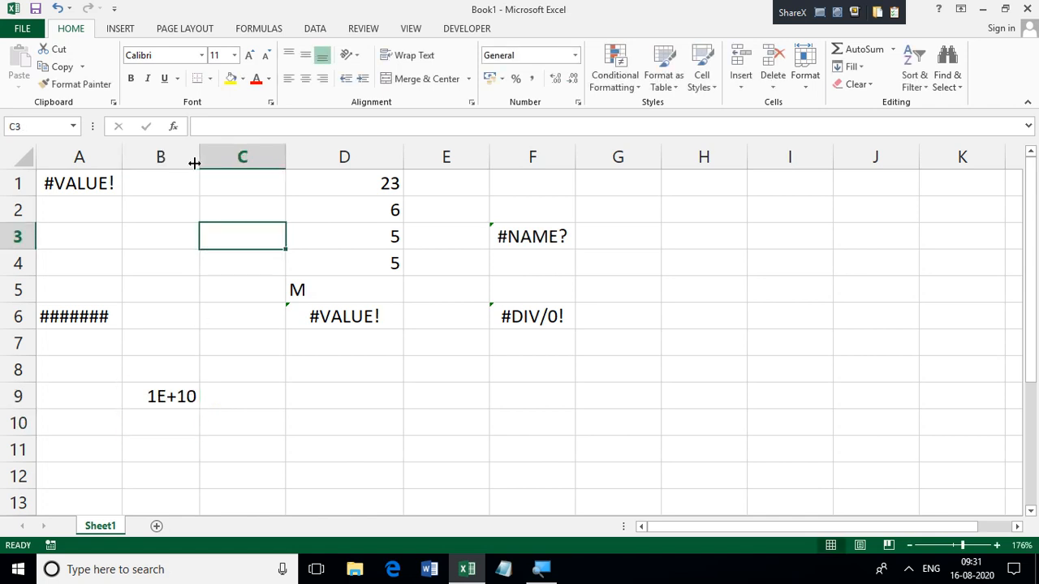
left_click_drag(197, 162, 260, 166)
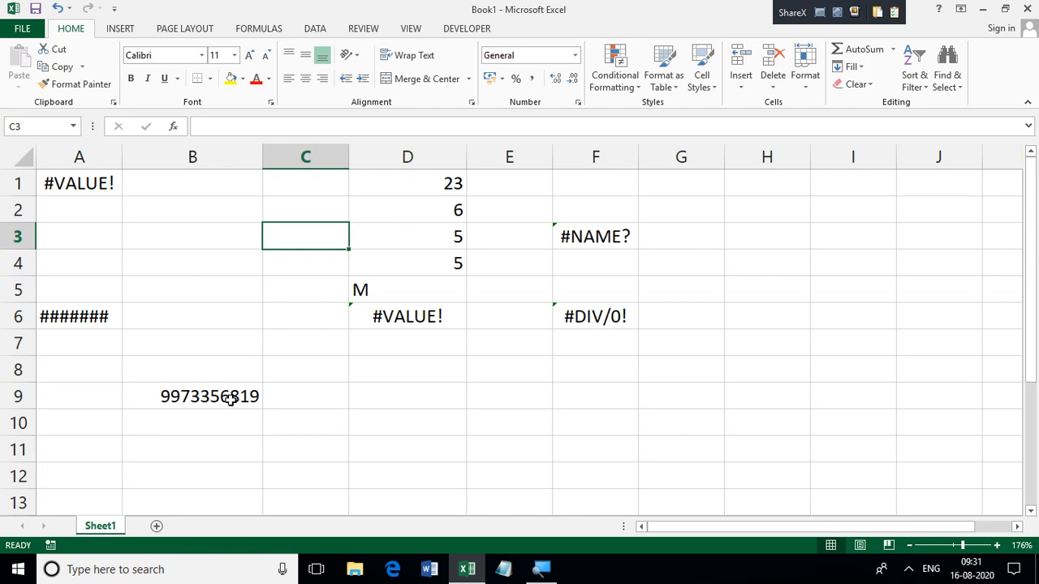
Step: Enter the error text #NUM! in cell C3
type("#NU")
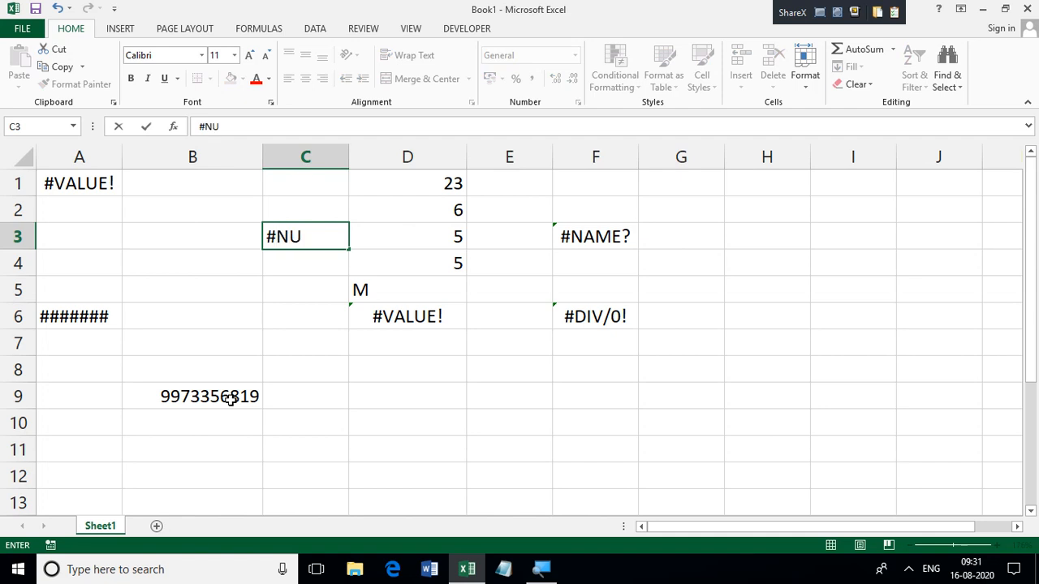
type("M!")
key("Return")
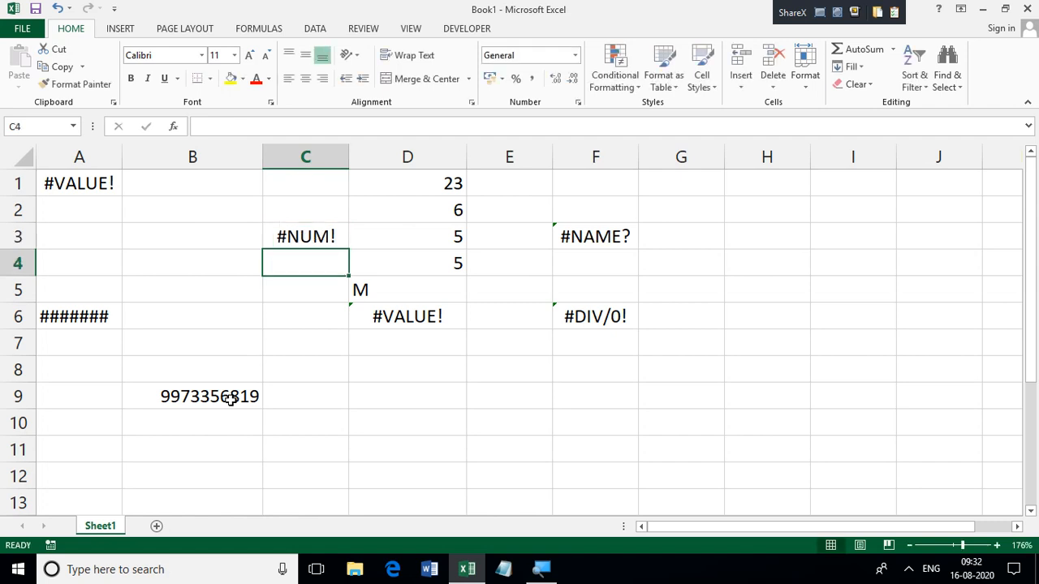
Step: Enter the error text #REF! in cell C4, directly below the #NUM! example
type("#RF")
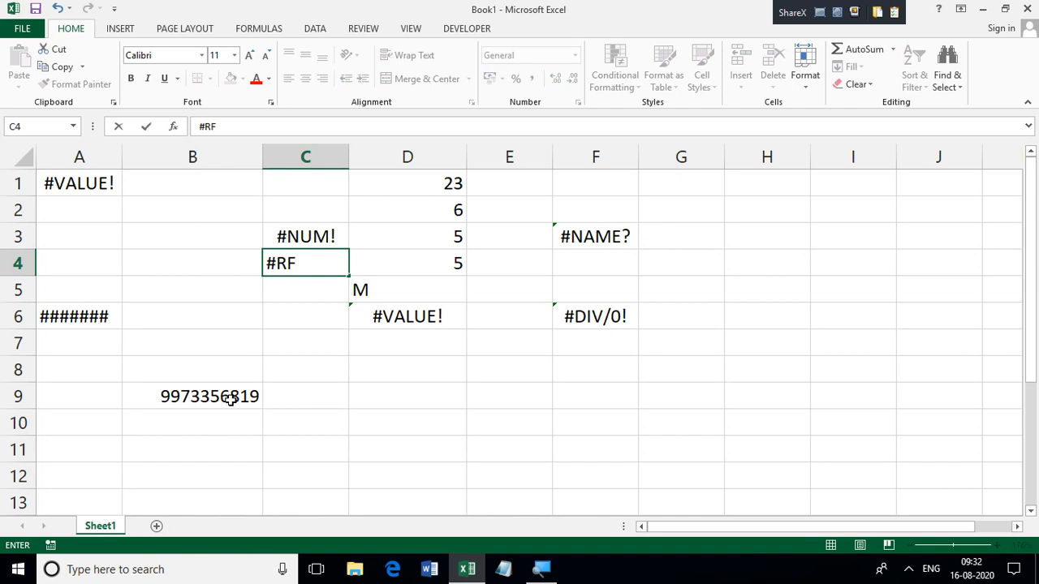
key("BackSpace")
type("EF!")
left_click(320, 496)
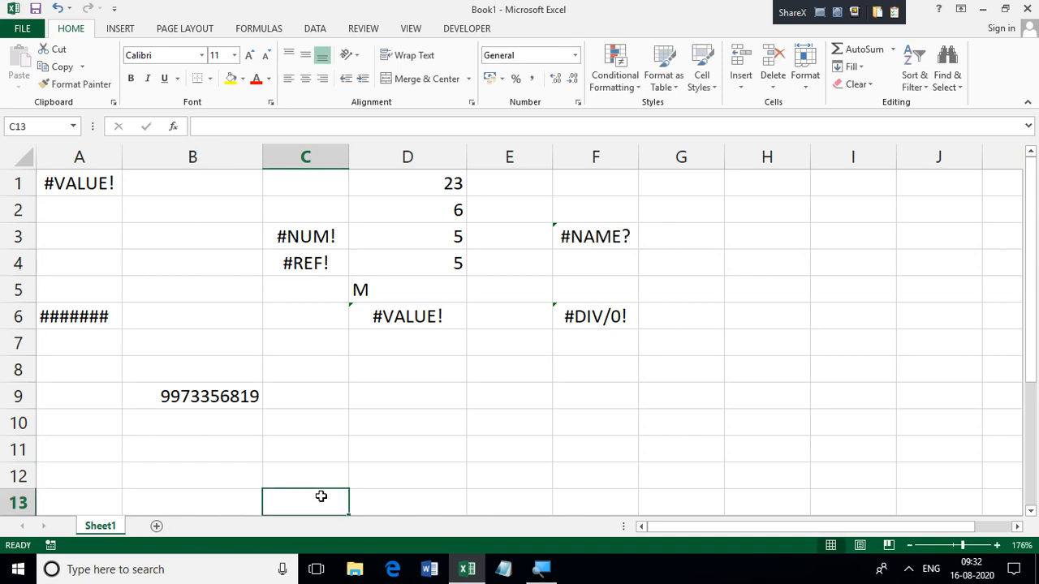